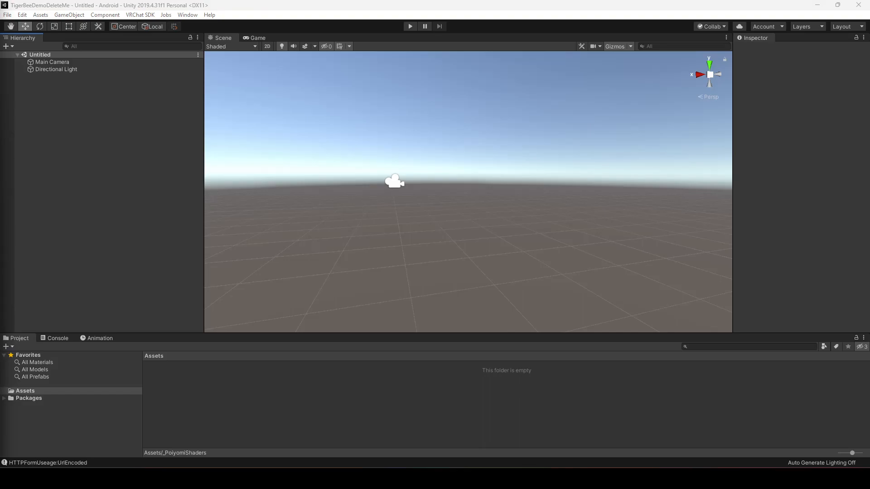
# - Import the BeeTigerPhysBonesupdate2 and TigerBeeBUTQUESTCOMPATIBLE2023april packages with all their contents, dismissing the Thry Settings window
pyautogui.moveTo(254, 329); pyautogui.dragTo(381, 393)
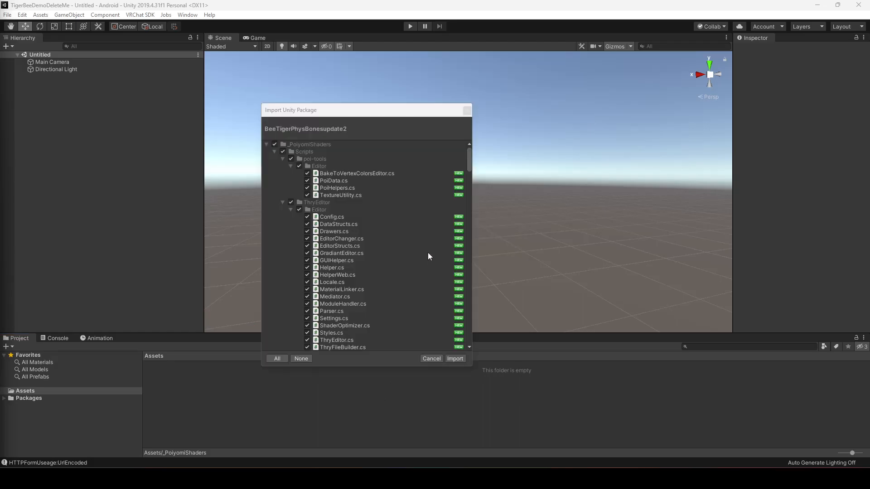
pyautogui.click(456, 359)
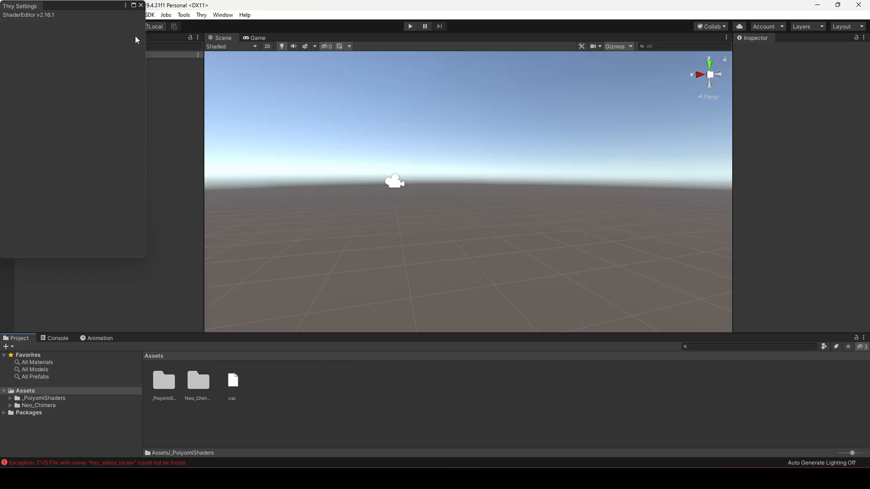
pyautogui.click(141, 5)
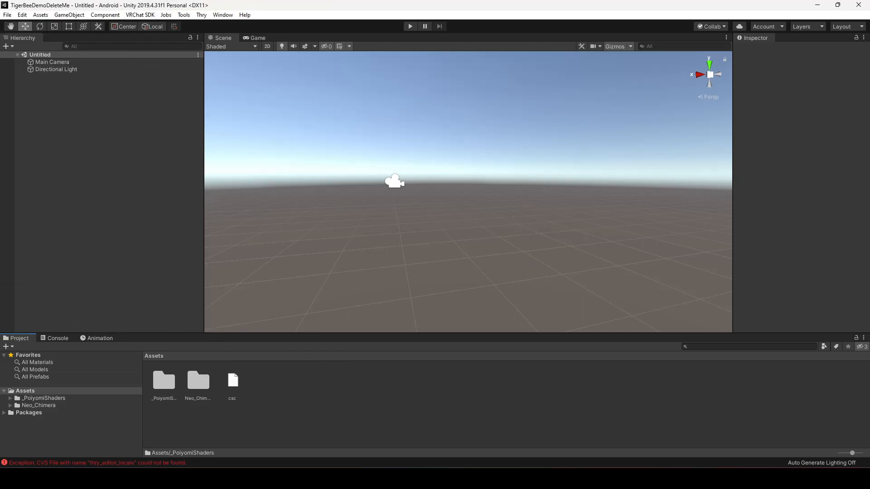
pyautogui.moveTo(1, 244); pyautogui.dragTo(353, 388)
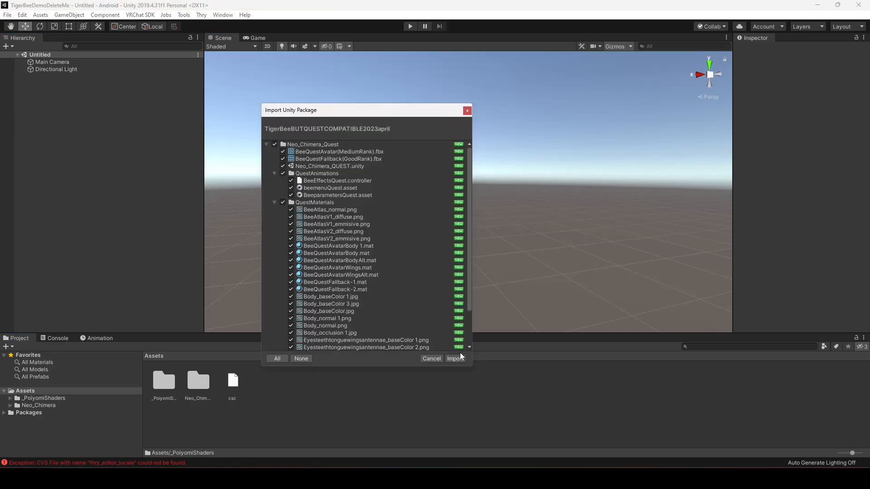
pyautogui.click(457, 358)
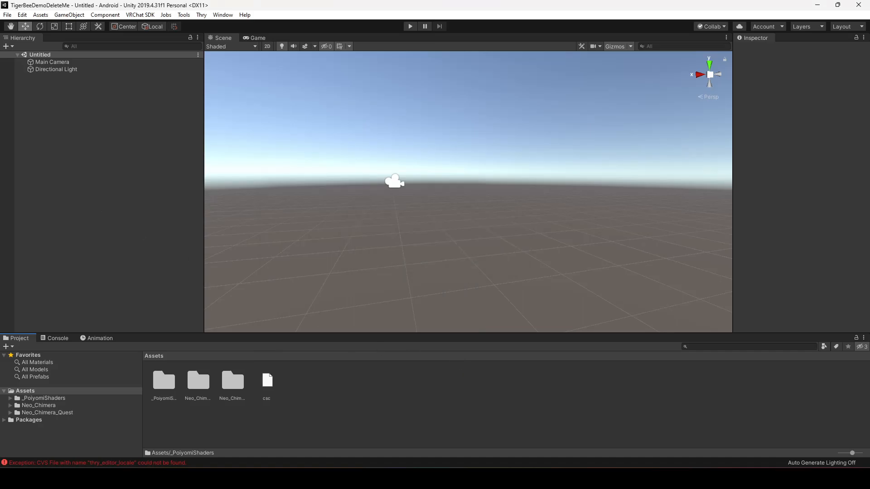
# - Import the Avatars_3.0_Manager_2.0.18 and BeeHoodie packages with all their contents
pyautogui.moveTo(322, 288); pyautogui.dragTo(401, 393)
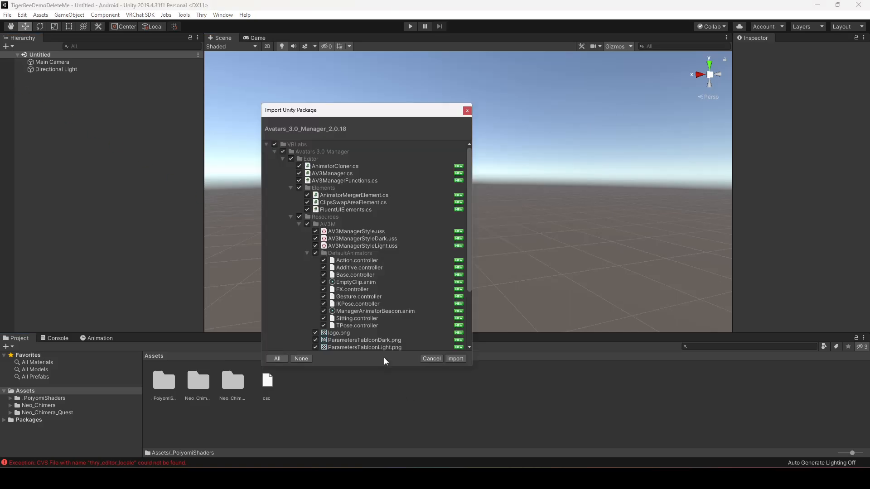
pyautogui.click(455, 359)
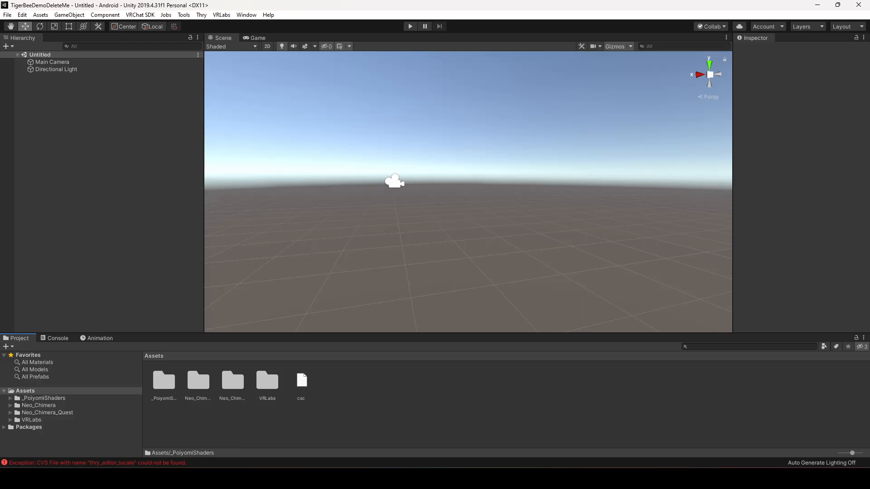
pyautogui.moveTo(39, 164); pyautogui.dragTo(392, 396)
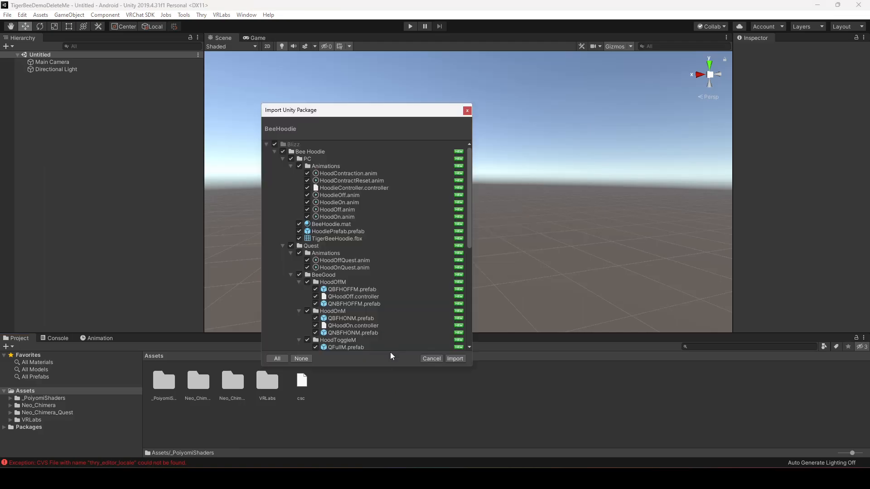
pyautogui.click(461, 358)
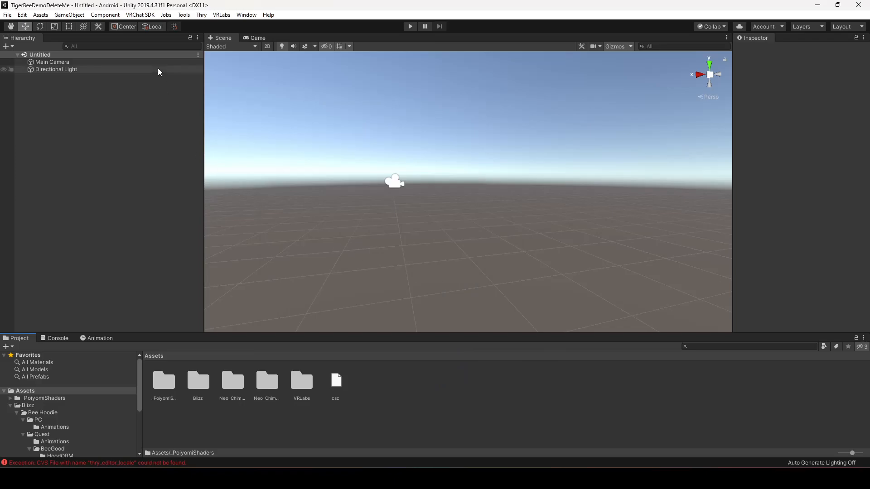
# - Add the Neo_Chimera_QUEST scene from the Neo_Chimera_Quest folder to the hierarchy
pyautogui.click(244, 384)
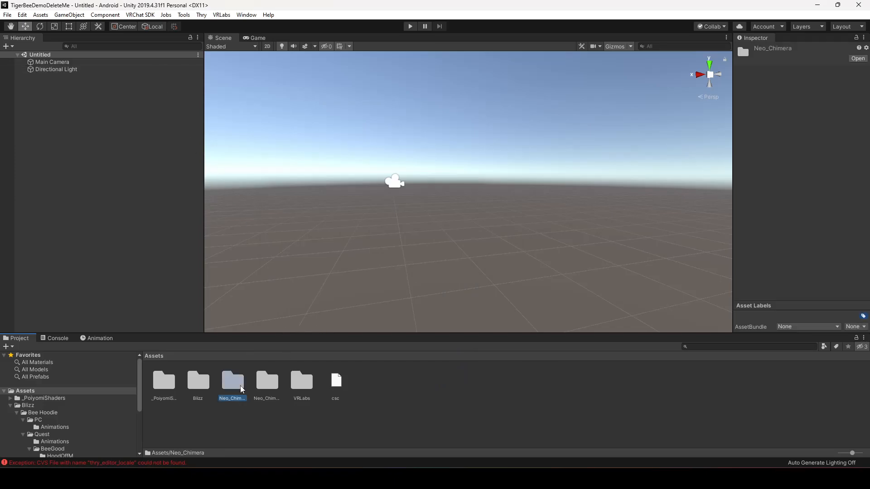
pyautogui.click(262, 393)
pyautogui.doubleClick(263, 394)
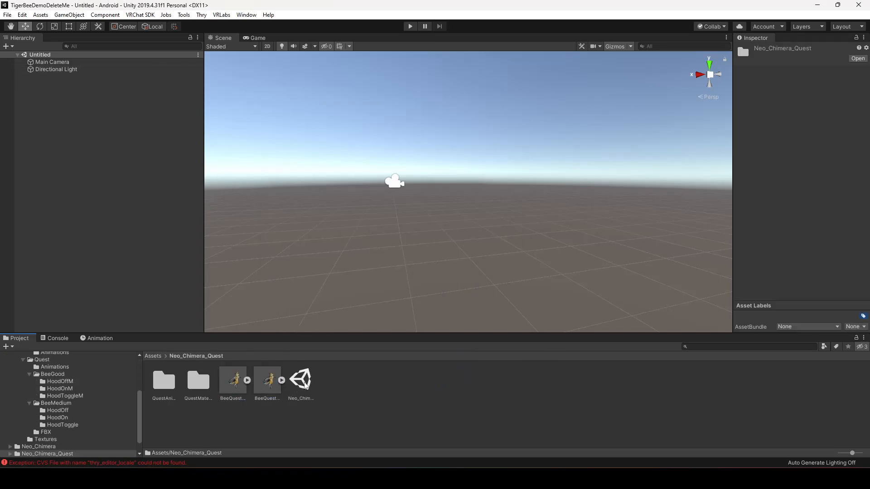
pyautogui.moveTo(63, 85); pyautogui.dragTo(61, 97)
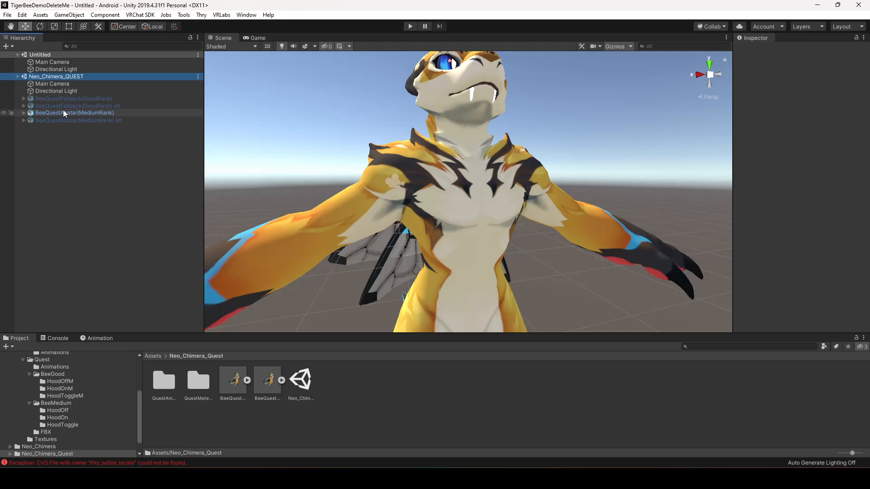
# - Delete the alt versions of BeeQuestFallback(GoodRank) and BeeQuestAvatar(MediumRank) from the Neo_Chimera_QUEST scene
pyautogui.click(75, 101)
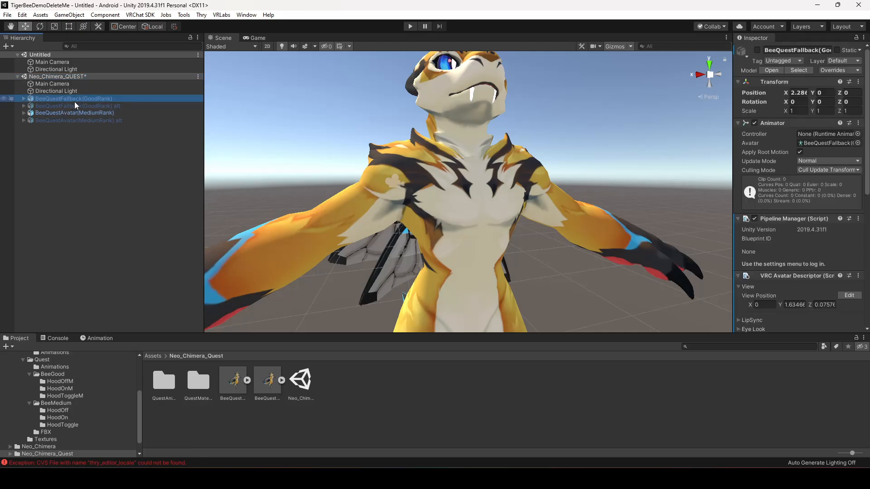
pyautogui.click(81, 106)
pyautogui.keyDown('ctrl'); pyautogui.click(91, 121); pyautogui.keyUp('ctrl')
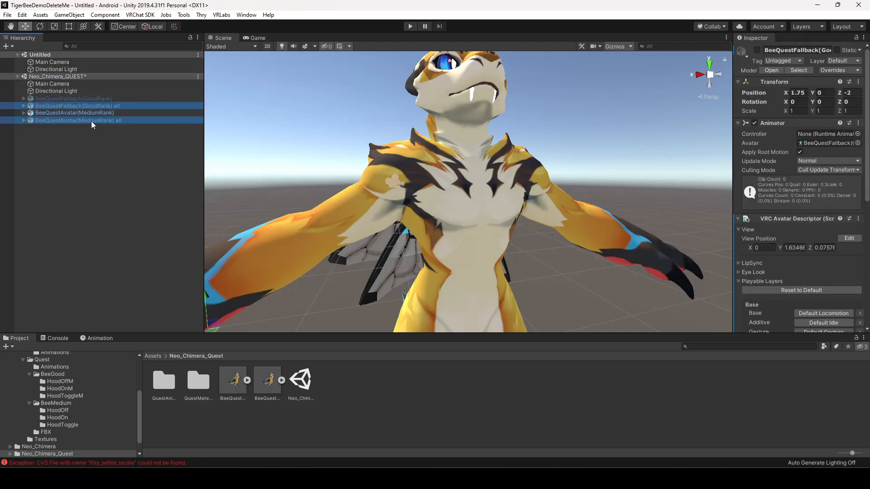
pyautogui.press('Delete')
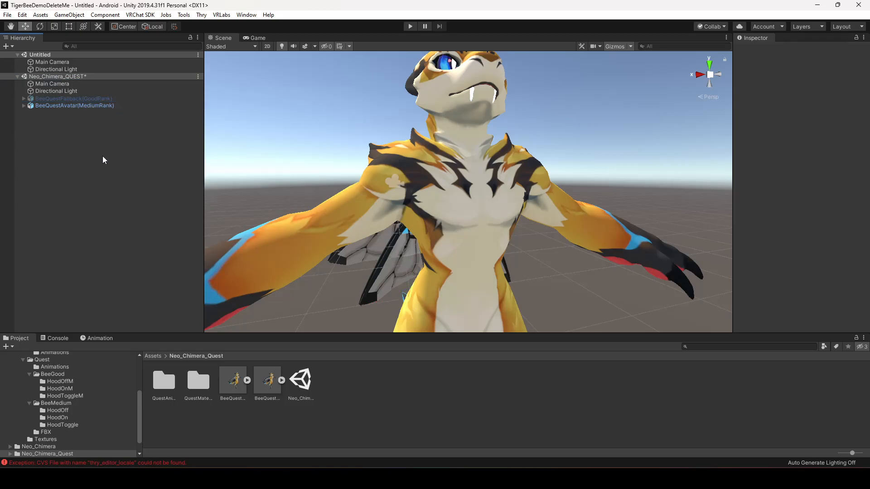
# - Remove the Untitled scene and save the Neo_Chimera_QUEST scene as BeeWithHoodie in the Assets folder
pyautogui.click(198, 55)
pyautogui.click(240, 119)
pyautogui.click(198, 55)
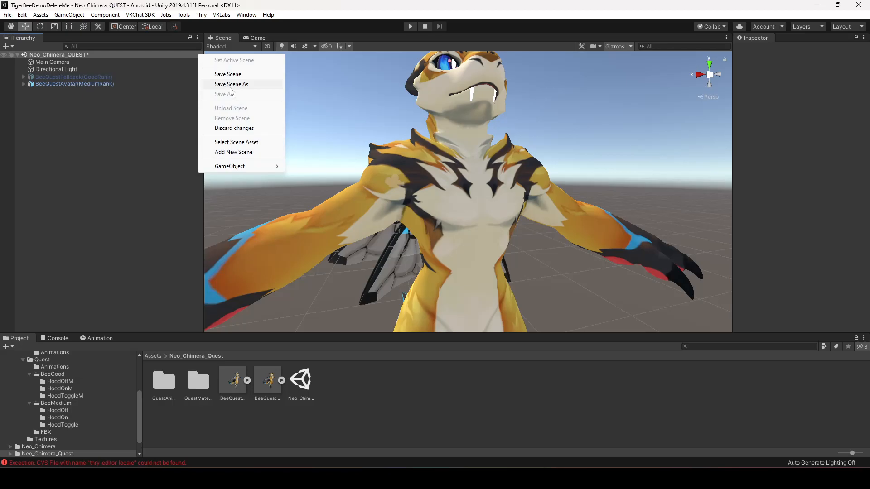
pyautogui.click(236, 86)
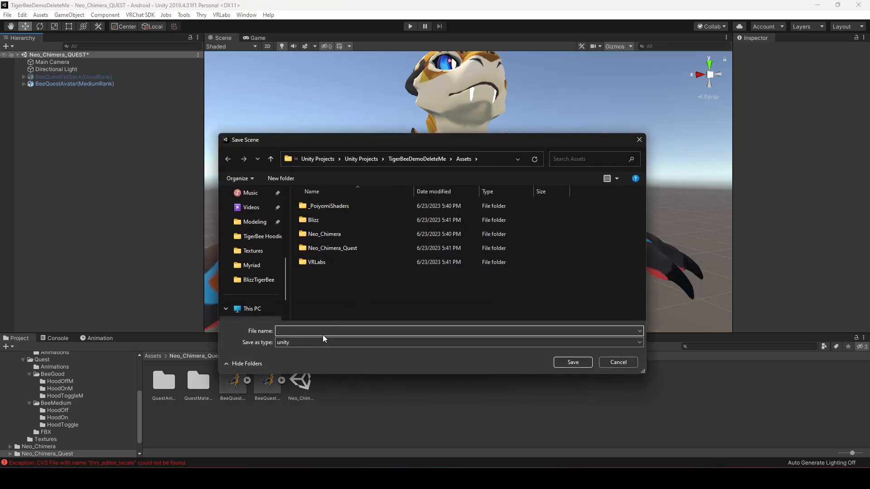
pyautogui.write('BeeWithHoodie')
pyautogui.click(572, 363)
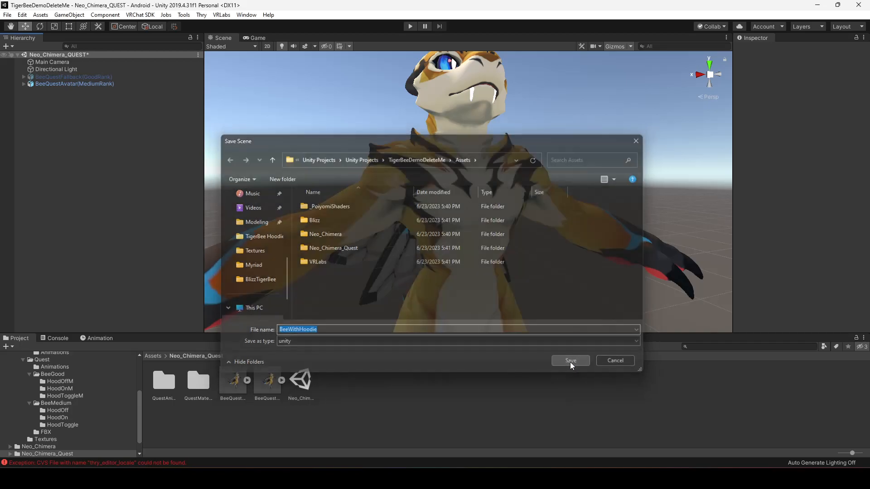
# - Place the QFull prefab from Blizz/Bee Hoodie/Quest/BeeMedium/HoodToggle inside BeeQuestAvatar(MediumRank)
pyautogui.click(153, 357)
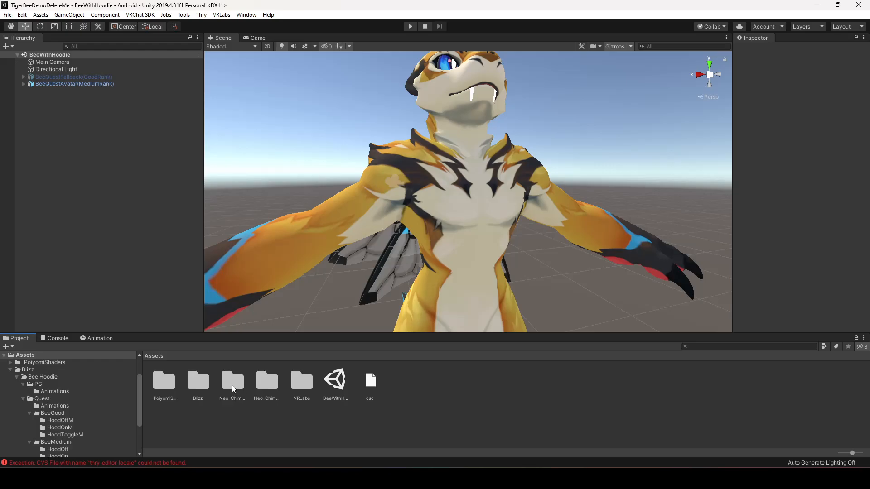
pyautogui.doubleClick(201, 385)
pyautogui.doubleClick(170, 381)
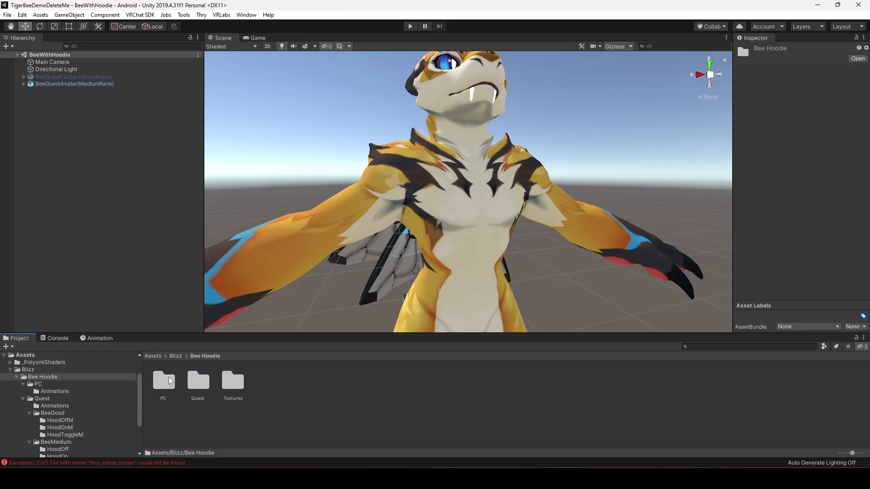
pyautogui.doubleClick(202, 381)
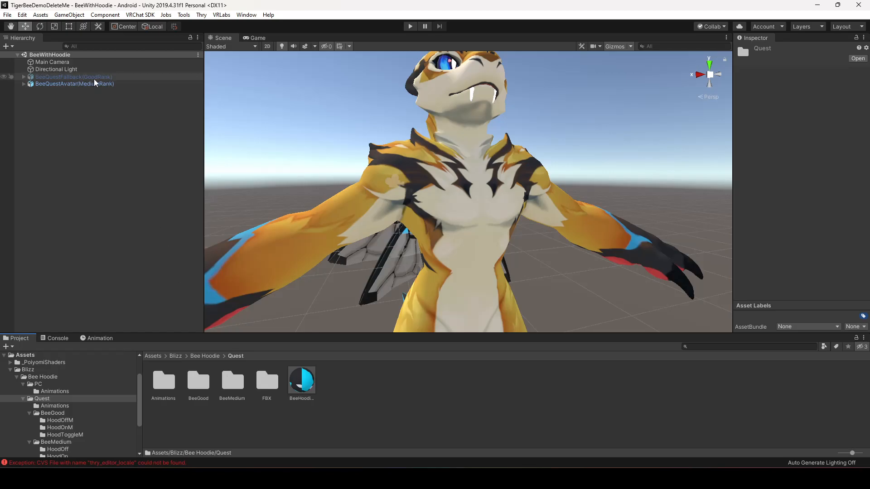
pyautogui.doubleClick(233, 383)
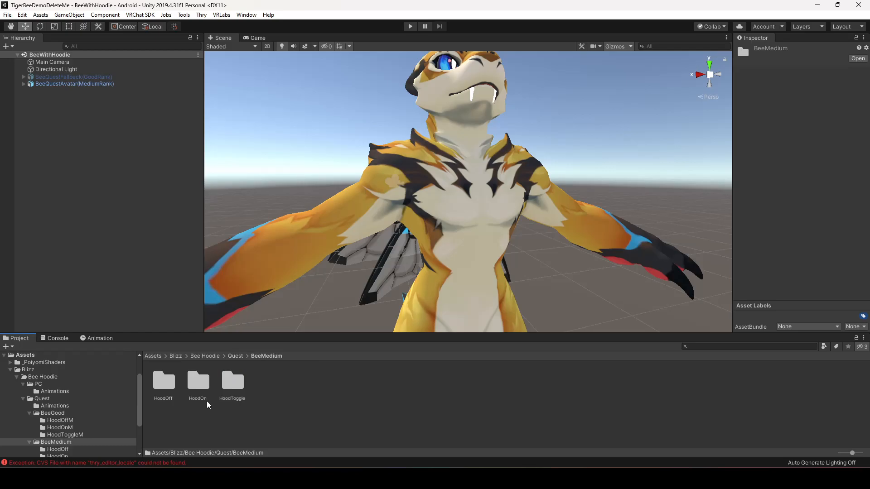
pyautogui.doubleClick(232, 386)
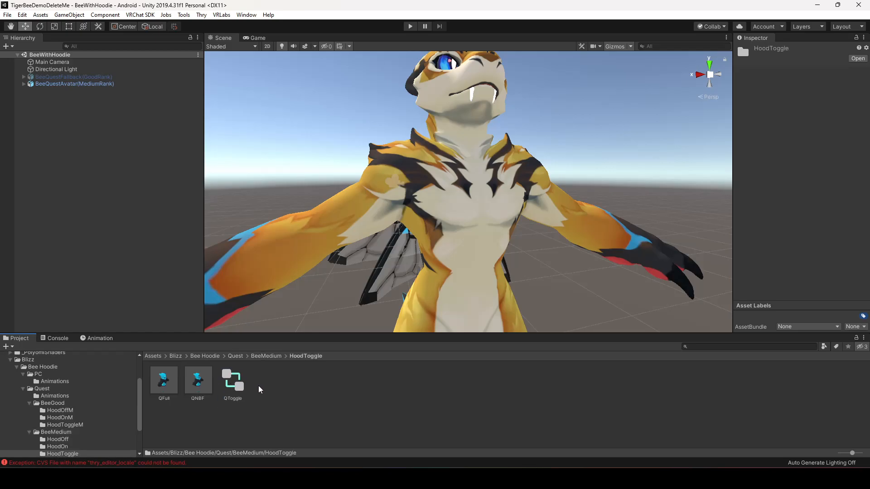
pyautogui.moveTo(89, 119); pyautogui.dragTo(69, 83)
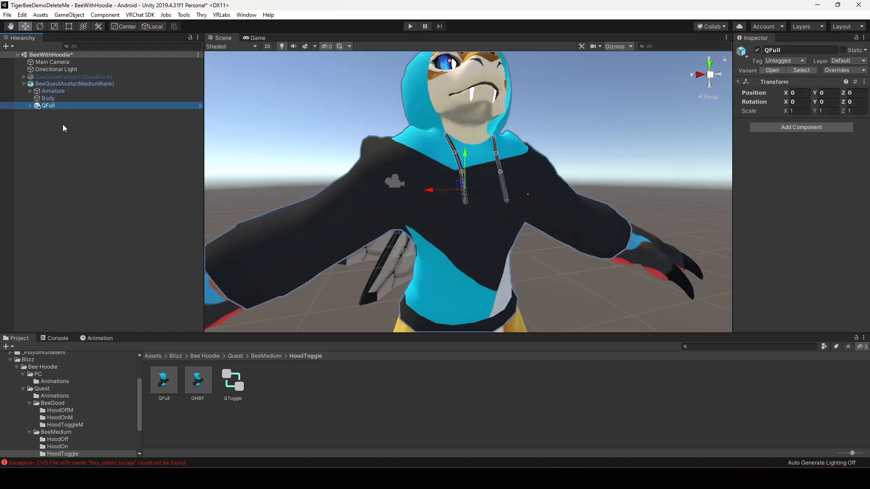
# - Unpack the QFull prefab twice so that its underlying model is unpacked too
pyautogui.rightClick(53, 106)
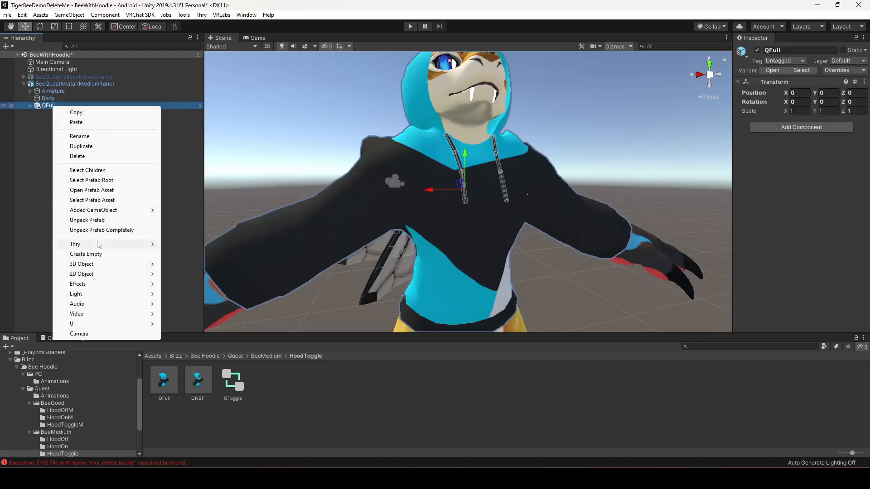
pyautogui.click(90, 221)
pyautogui.rightClick(53, 106)
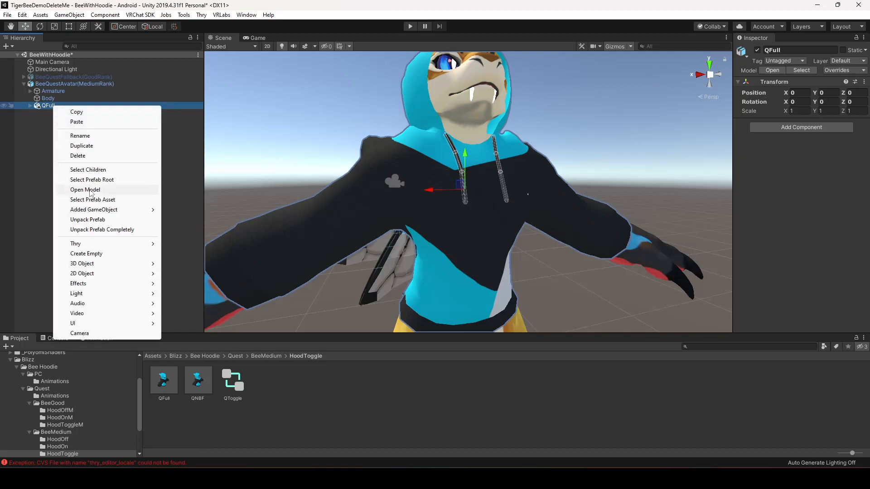
pyautogui.click(90, 221)
# - Move Hoodie, Physbones and BeeReplacementBones out of QFull to directly under BeeQuestAvatar(MediumRank)
pyautogui.click(31, 106)
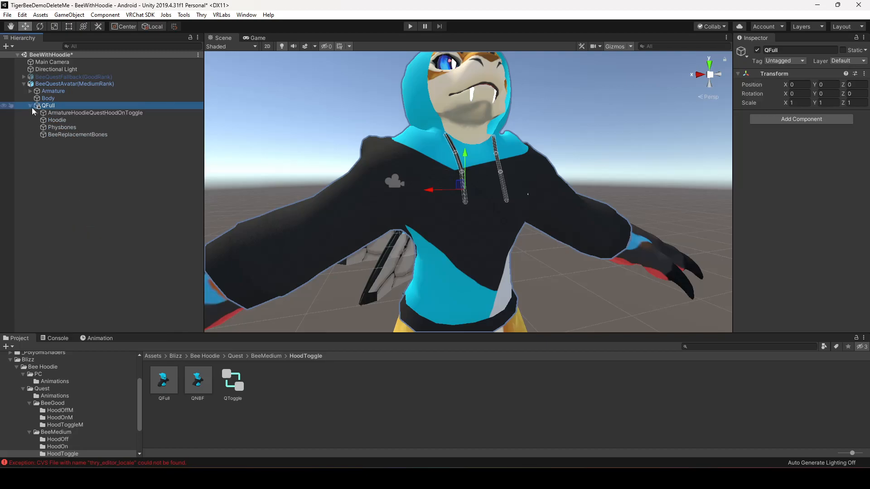
pyautogui.click(66, 120)
pyautogui.keyDown('shift'); pyautogui.click(69, 135); pyautogui.keyUp('shift')
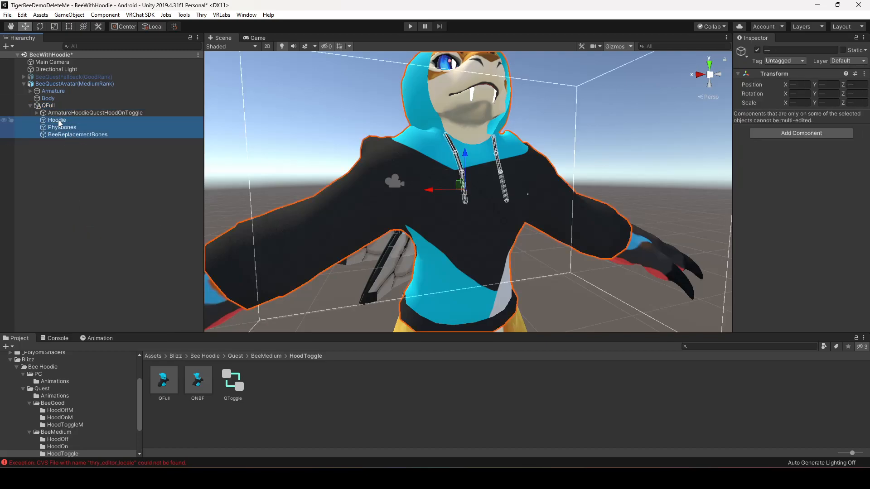
pyautogui.moveTo(57, 102); pyautogui.dragTo(39, 117)
# - Move Hips_HO from the hoodie armature into the avatar's Hips bone and delete the leftover QFull object
pyautogui.click(37, 113)
pyautogui.click(31, 91)
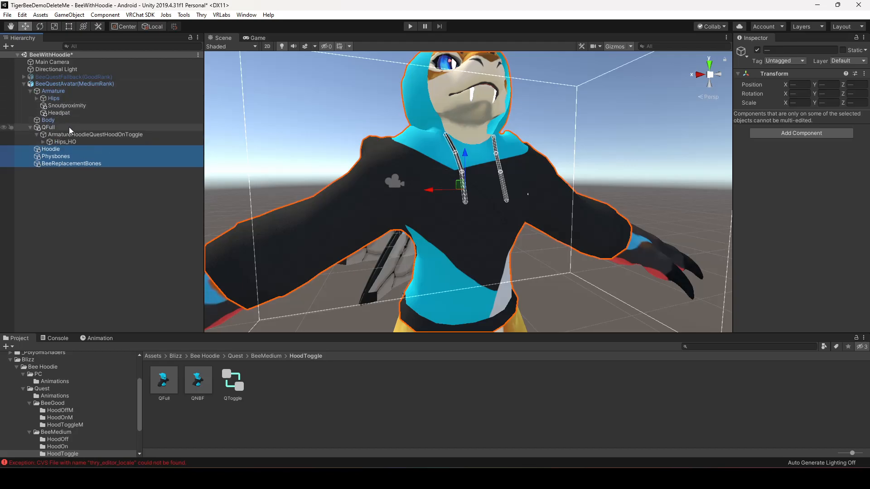
pyautogui.moveTo(66, 143); pyautogui.dragTo(58, 99)
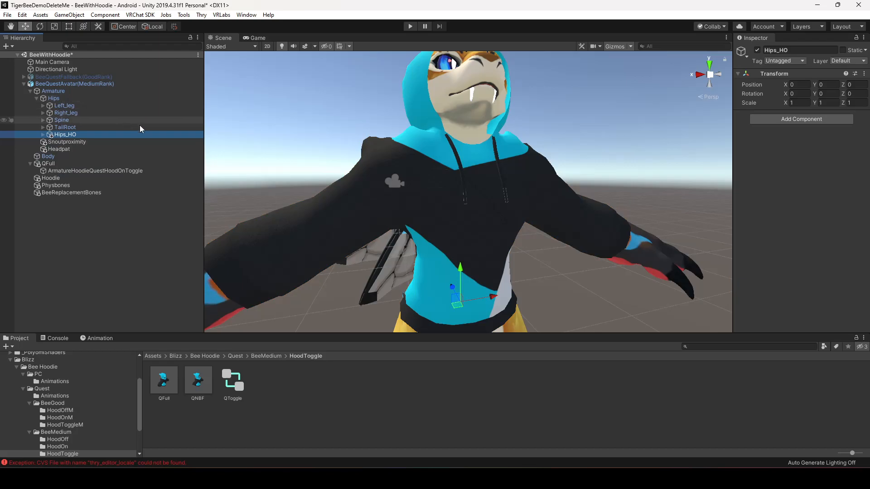
pyautogui.click(52, 164)
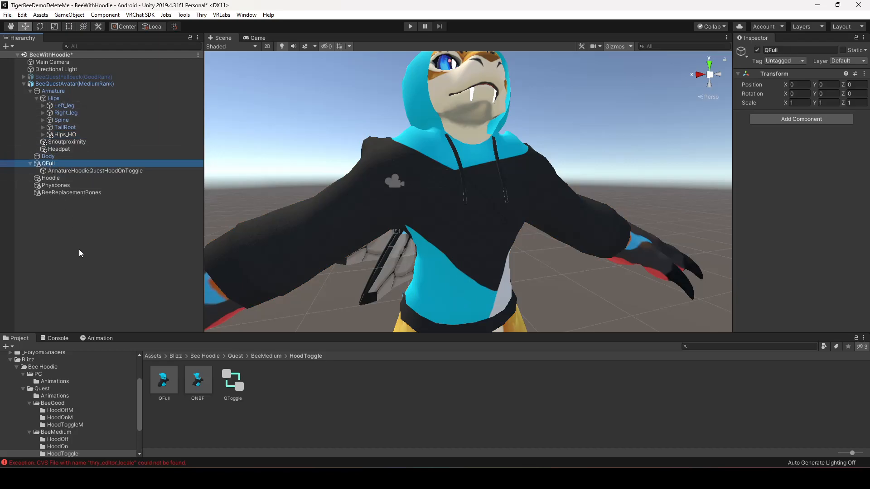
pyautogui.press('Delete')
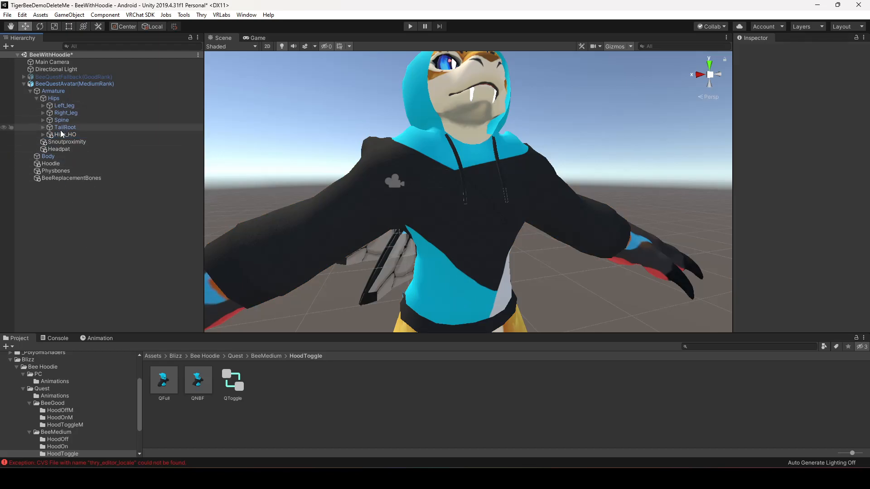
# - Expand the whole Hips_HO hierarchy and parent Left_leg_HO to Left_leg and Right_leg_HO to Right_leg
pyautogui.click(43, 136)
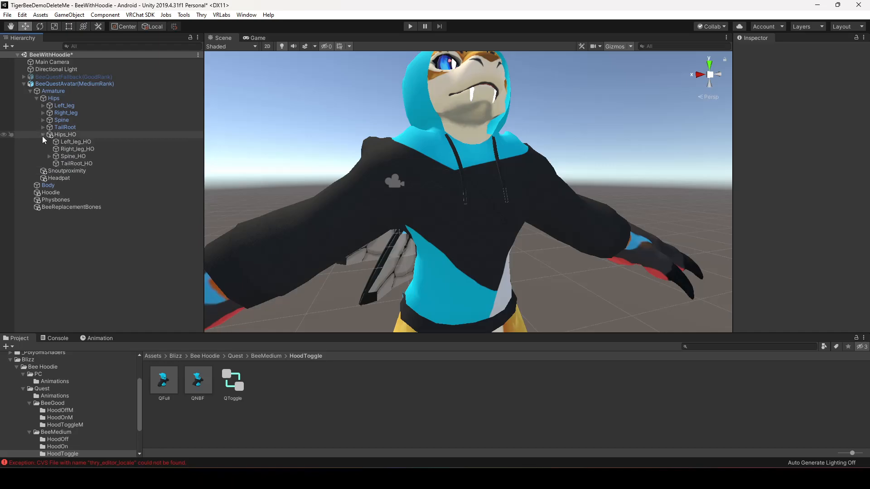
pyautogui.keyDown('alt'); pyautogui.click(42, 136); pyautogui.keyUp('alt')
pyautogui.keyDown('alt'); pyautogui.click(42, 136); pyautogui.keyUp('alt')
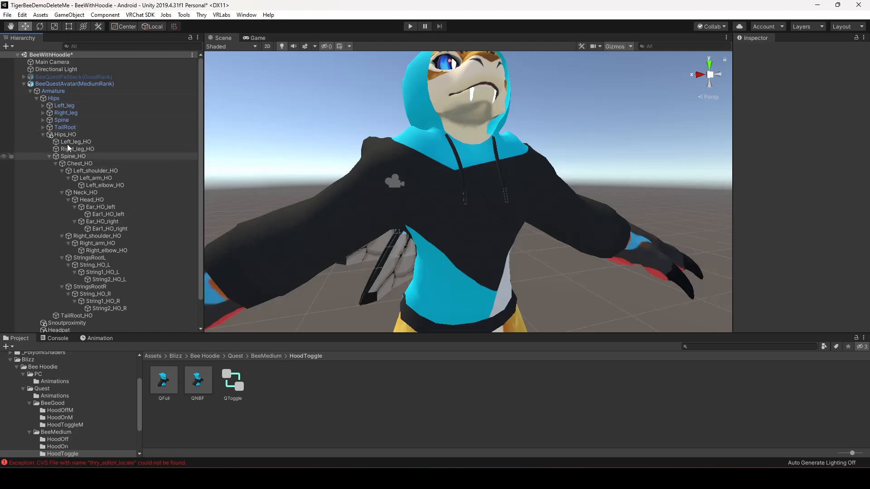
pyautogui.moveTo(75, 143); pyautogui.dragTo(70, 106)
pyautogui.moveTo(79, 155); pyautogui.dragTo(74, 127)
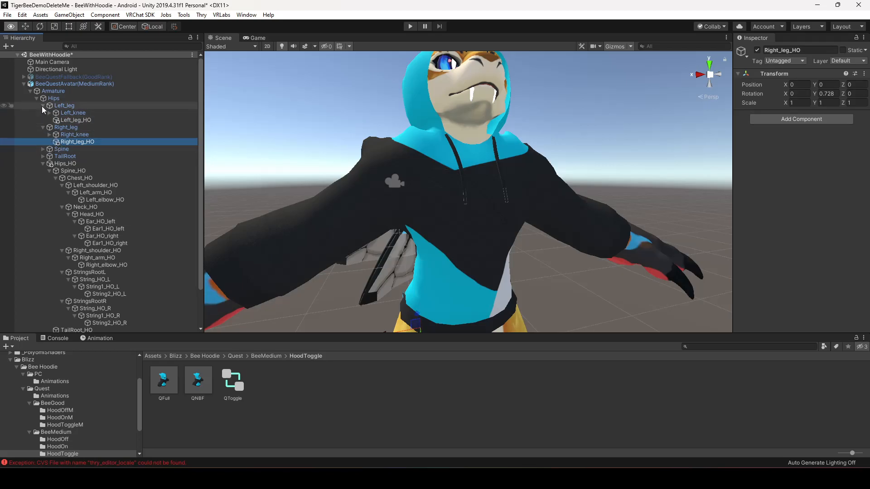
# - Parent Spine_HO to the avatar's Spine bone and Chest_HO to its Chest bone
pyautogui.click(42, 107)
pyautogui.click(42, 114)
pyautogui.moveTo(77, 148); pyautogui.dragTo(68, 128)
# - Parent the hoodie's left shoulder, arm and elbow bones to the matching left shoulder, arm and elbow bones of the avatar
pyautogui.moveTo(74, 194); pyautogui.dragTo(76, 149)
pyautogui.click(86, 156)
pyautogui.click(56, 134)
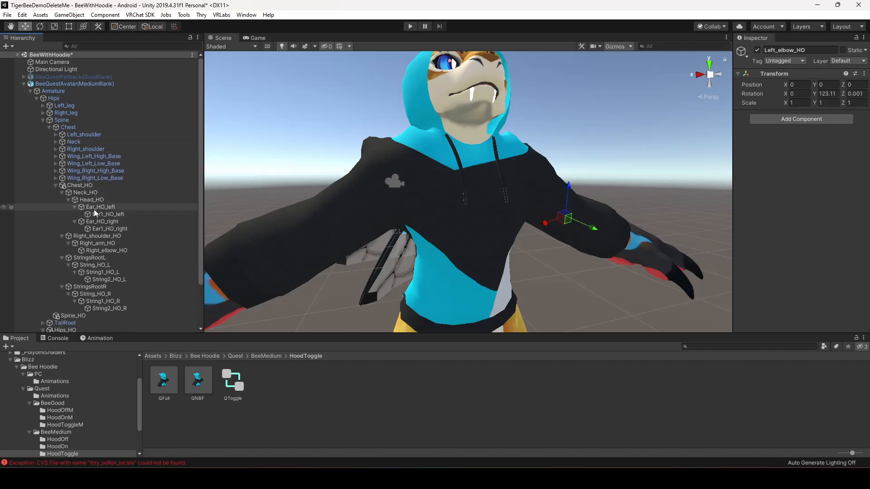
# - Parent Neck_HO, Head_HO and all left and right hoodie ear bones to the avatar's matching neck, head and ear bones
pyautogui.moveTo(90, 192); pyautogui.dragTo(82, 150)
pyautogui.moveTo(94, 213); pyautogui.dragTo(91, 171)
pyautogui.moveTo(96, 192); pyautogui.dragTo(94, 177)
pyautogui.keyDown('alt'); pyautogui.click(68, 171); pyautogui.keyUp('alt')
pyautogui.moveTo(93, 213); pyautogui.dragTo(95, 187)
pyautogui.keyDown('alt'); pyautogui.click(68, 178); pyautogui.keyUp('alt')
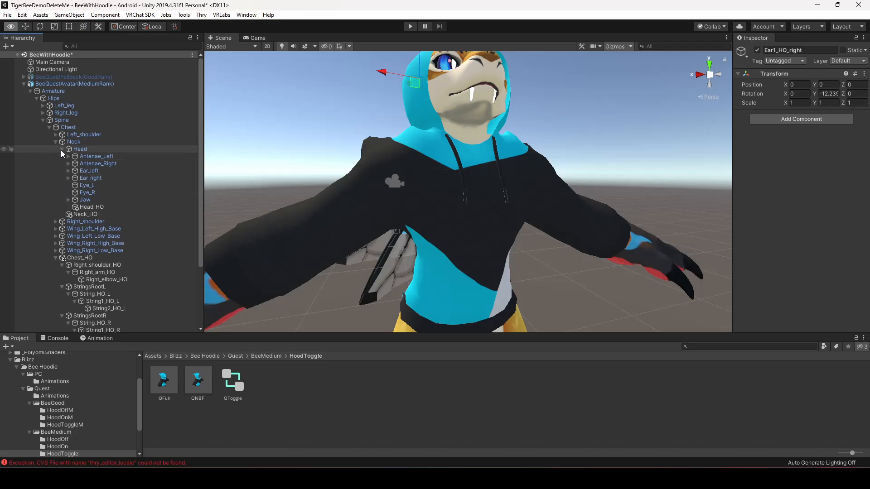
pyautogui.keyDown('alt'); pyautogui.click(62, 149); pyautogui.keyUp('alt')
# - Parent the hoodie's right shoulder, arm and elbow bones to the avatar's matching right-side bones and collapse the Neck hierarchy
pyautogui.moveTo(93, 207); pyautogui.dragTo(96, 178)
pyautogui.click(56, 164)
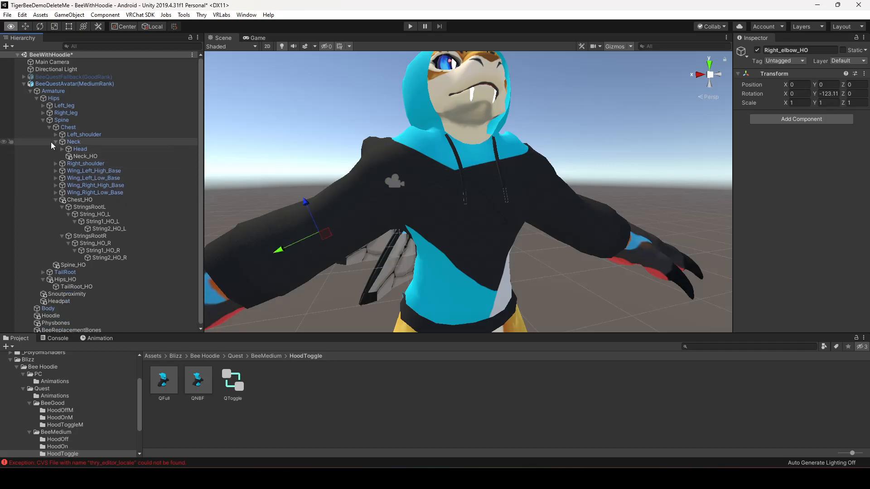
pyautogui.click(55, 143)
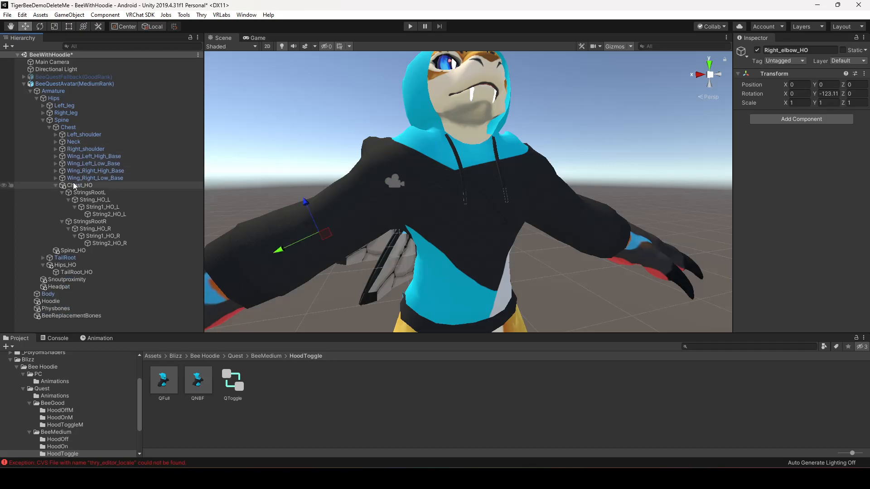
# - Collapse the Chest_HO and Spine hierarchies and parent TailRoot_HO to the avatar's TailRoot bone
pyautogui.keyDown('alt'); pyautogui.click(55, 186); pyautogui.keyUp('alt')
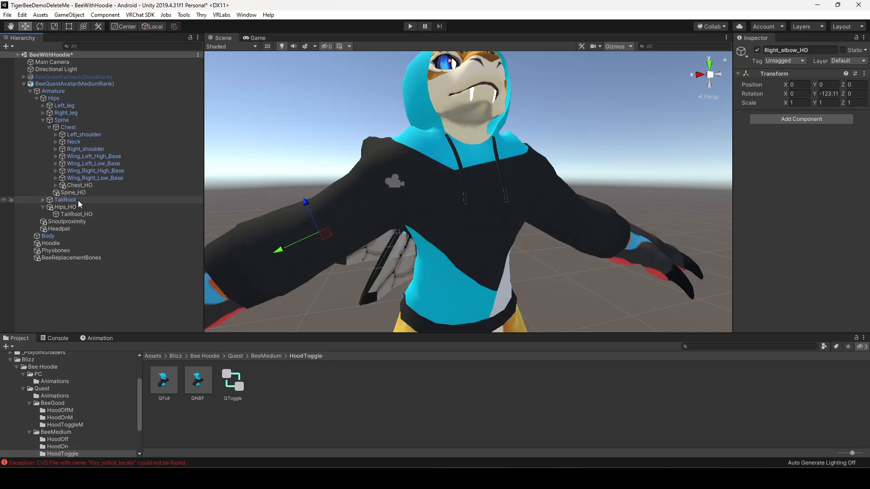
pyautogui.keyDown('alt'); pyautogui.click(43, 120); pyautogui.keyUp('alt')
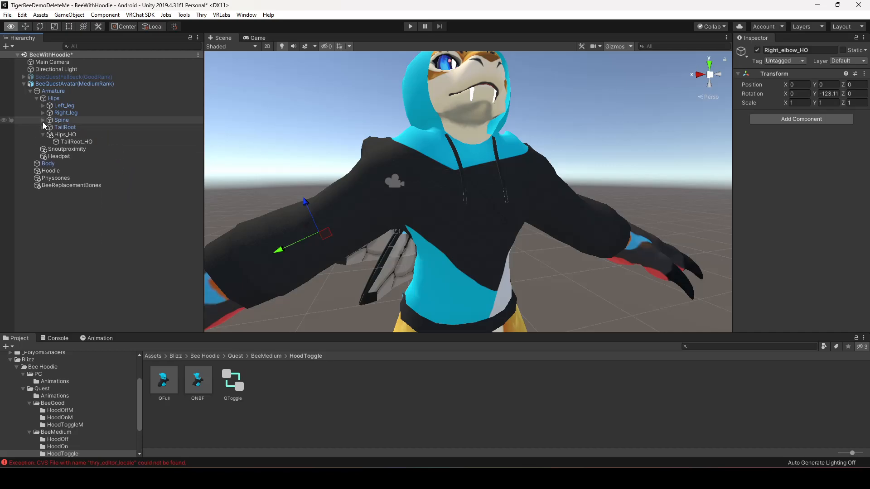
pyautogui.moveTo(67, 141); pyautogui.dragTo(63, 128)
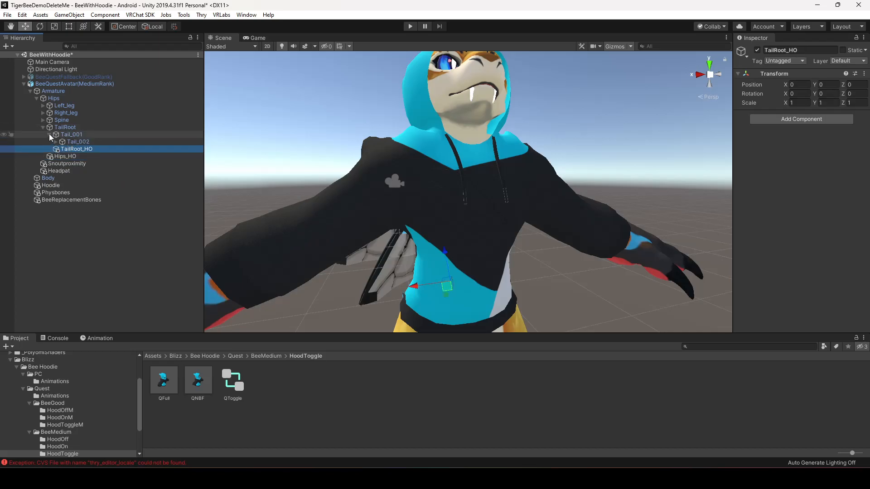
pyautogui.click(44, 128)
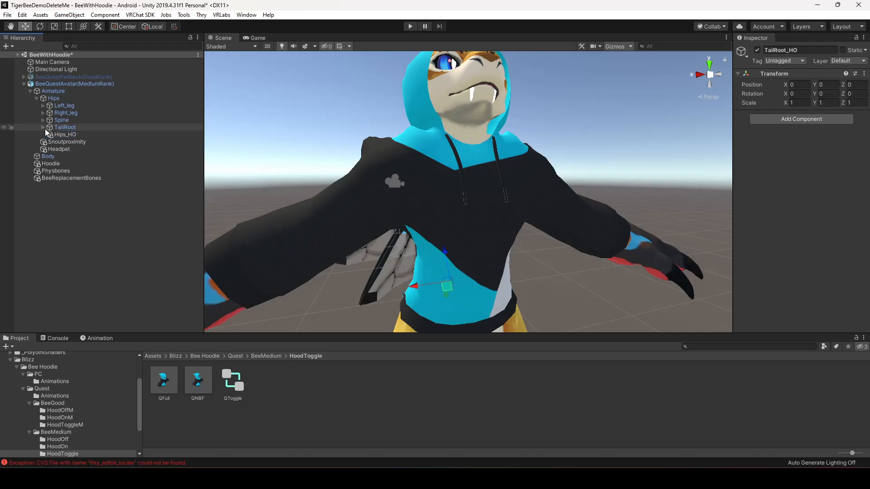
# - Remove the first VRC Phys Bone component, which drives one of the ears, from the avatar's Armature
pyautogui.click(59, 91)
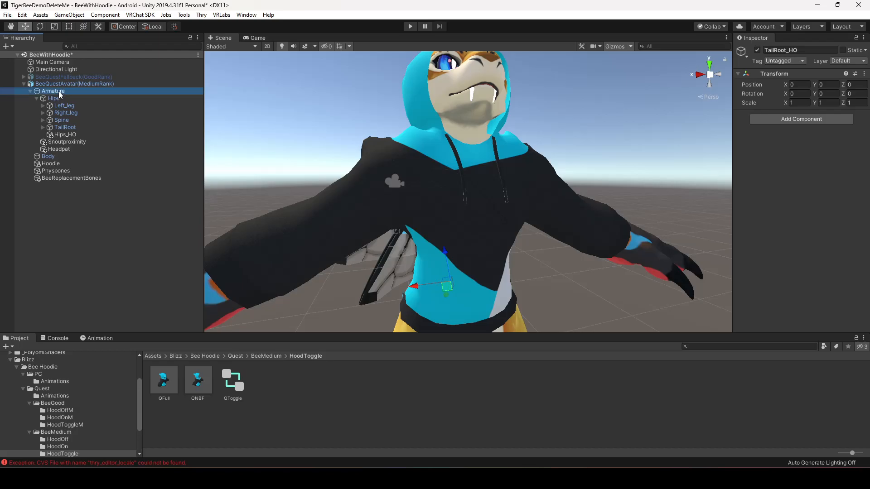
pyautogui.click(738, 116)
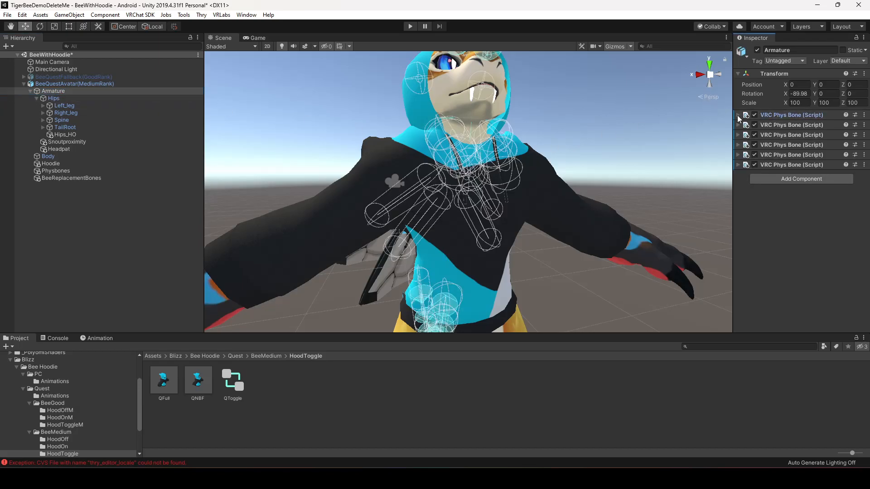
pyautogui.click(738, 116)
pyautogui.click(864, 116)
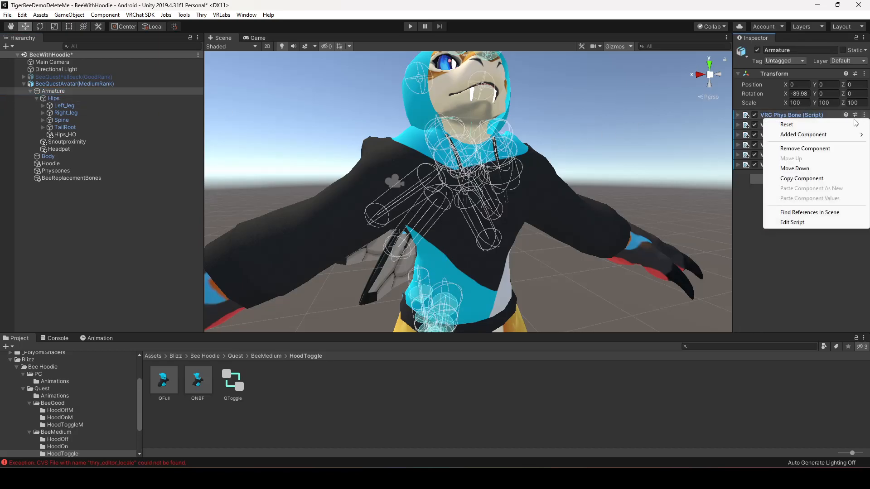
pyautogui.click(795, 169)
# - Check the Armature's remaining VRC Phys Bone components and remove the one driving the other ear
pyautogui.click(738, 115)
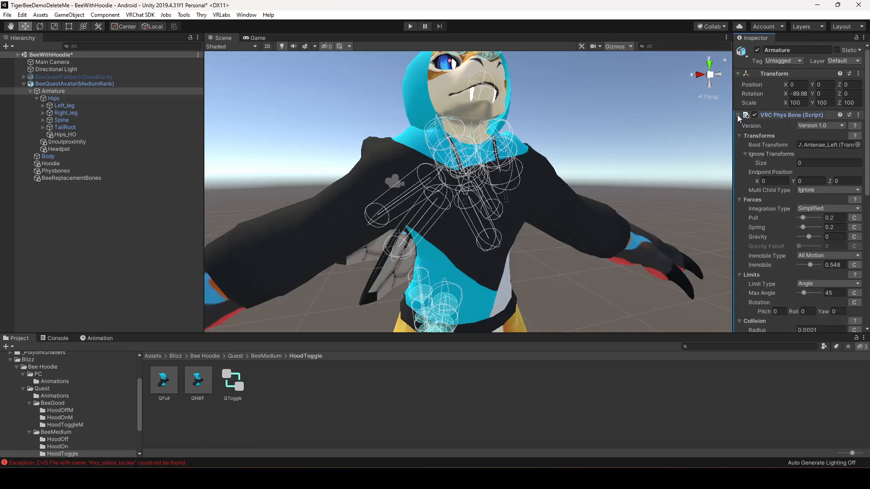
pyautogui.click(738, 116)
pyautogui.click(738, 126)
pyautogui.click(738, 126)
pyautogui.click(738, 136)
pyautogui.click(739, 136)
pyautogui.click(864, 145)
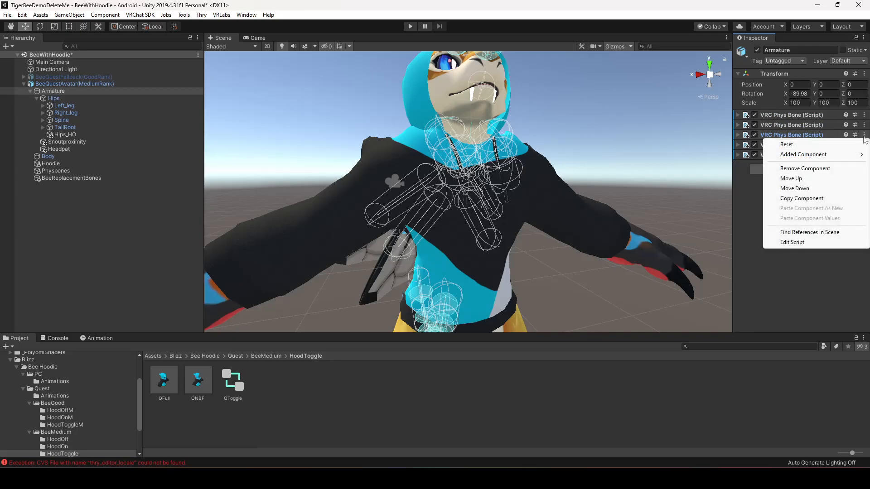
pyautogui.click(818, 168)
# - In the Armature's Tail_001 phys bone, set the Ignore Transforms size to 1 and assign TailRoot_HO as Element 0
pyautogui.click(739, 135)
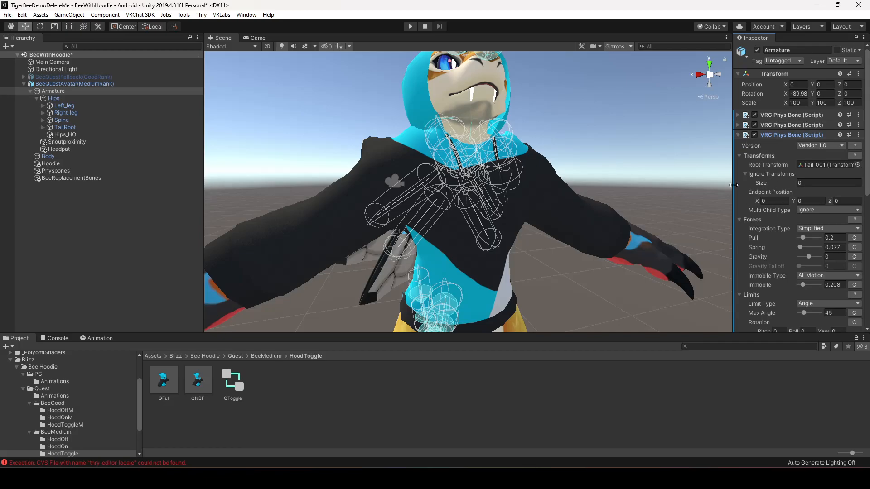
pyautogui.moveTo(734, 185); pyautogui.dragTo(682, 186)
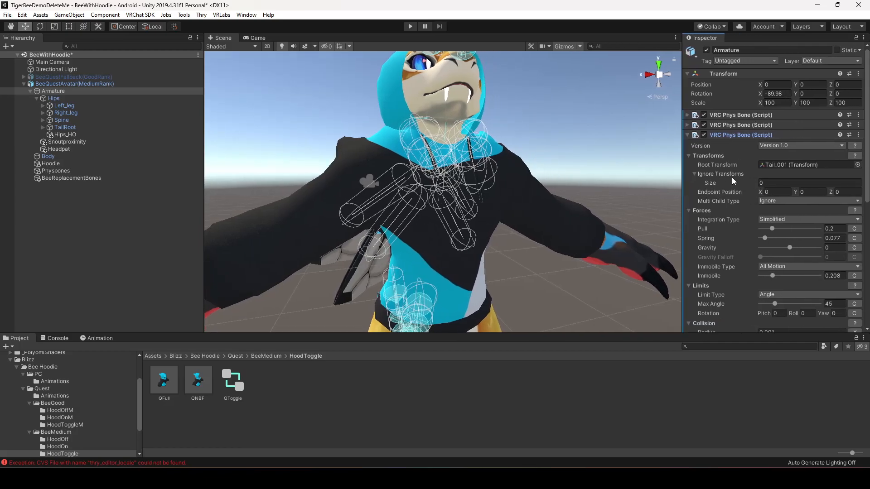
pyautogui.click(698, 175)
pyautogui.click(697, 174)
pyautogui.click(772, 182)
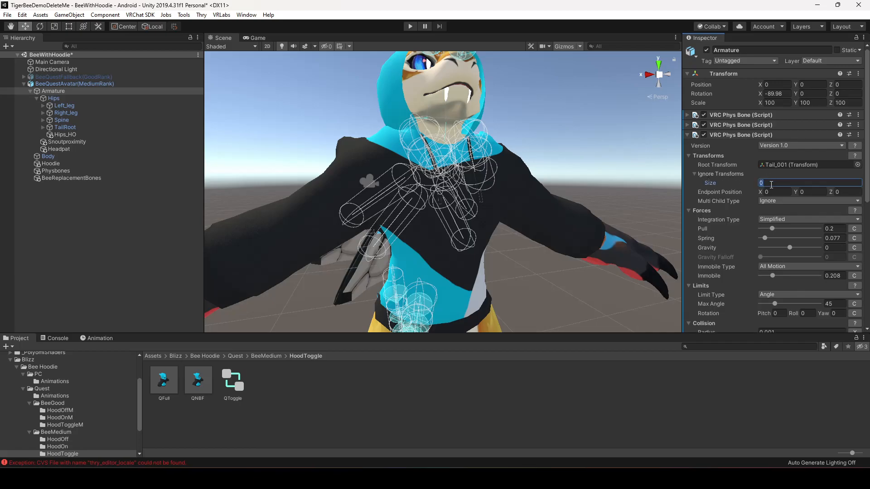
pyautogui.press('Return')
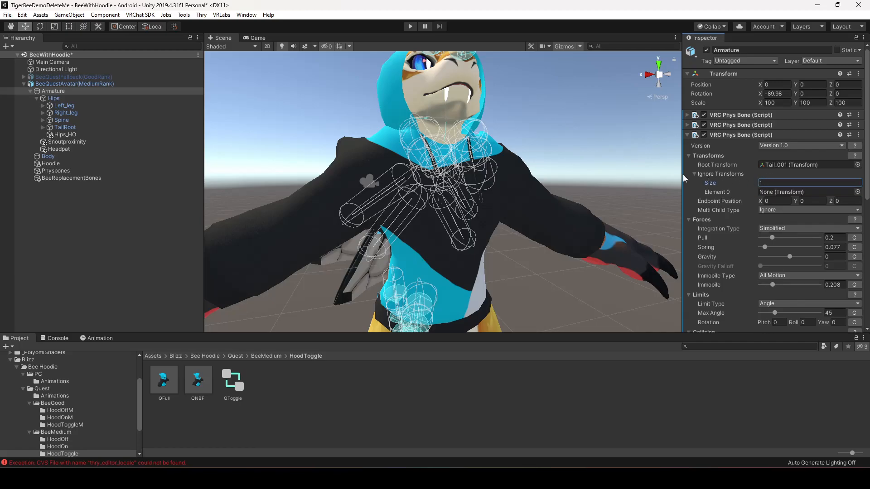
pyautogui.click(42, 127)
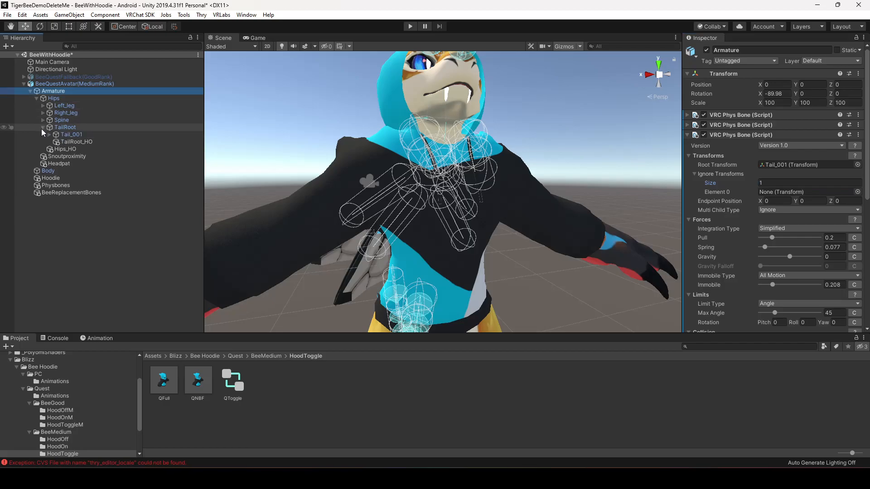
pyautogui.moveTo(72, 143); pyautogui.dragTo(765, 192)
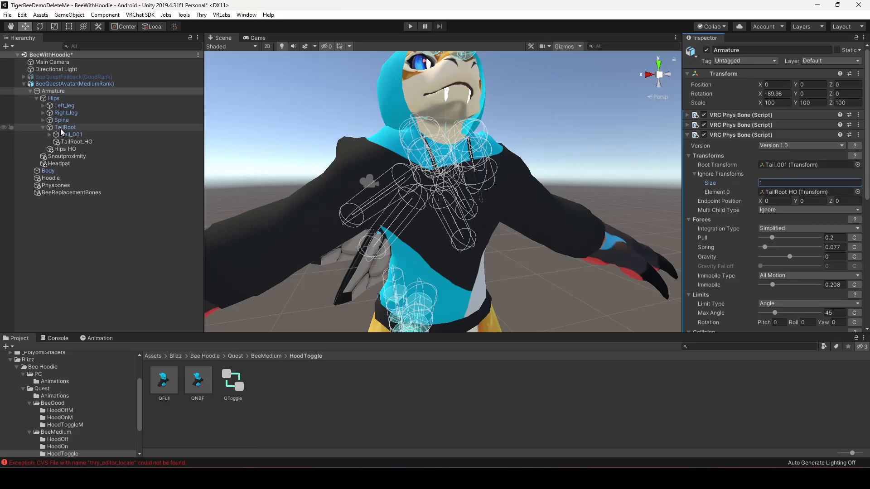
# - Set the tail phys bone's Root Transform to TailRoot
pyautogui.moveTo(66, 128); pyautogui.dragTo(777, 165)
pyautogui.keyDown('alt'); pyautogui.moveTo(551, 212); pyautogui.dragTo(484, 228); pyautogui.keyUp('alt')
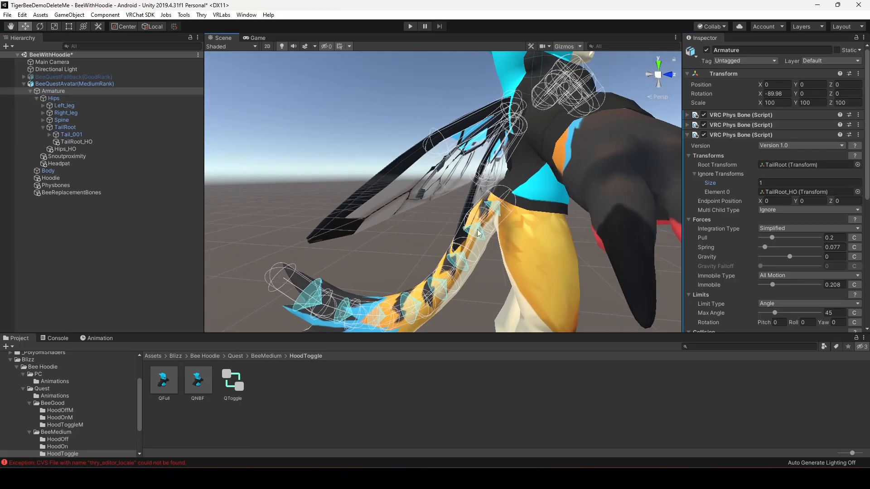
pyautogui.keyDown('alt'); pyautogui.moveTo(527, 186); pyautogui.dragTo(454, 221); pyautogui.keyUp('alt')
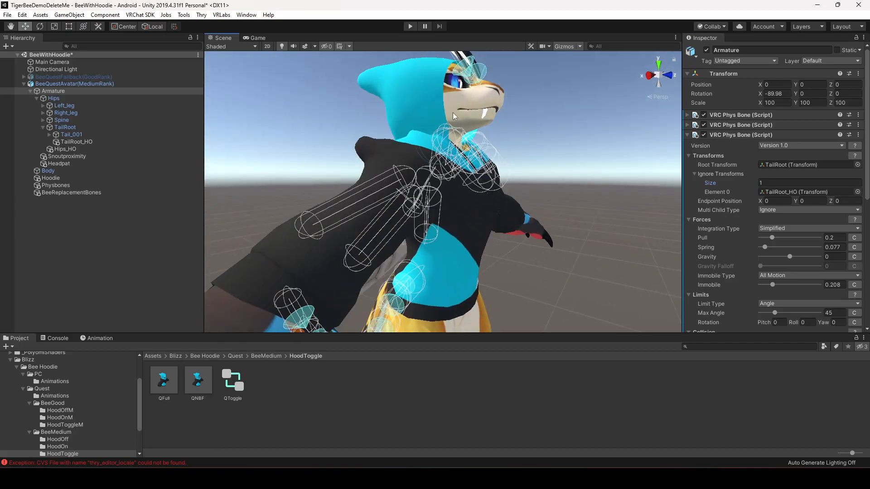
# - Remove the Chest VRC Phys Bone component from the Armature and collapse the remaining components
pyautogui.click(687, 135)
pyautogui.click(686, 144)
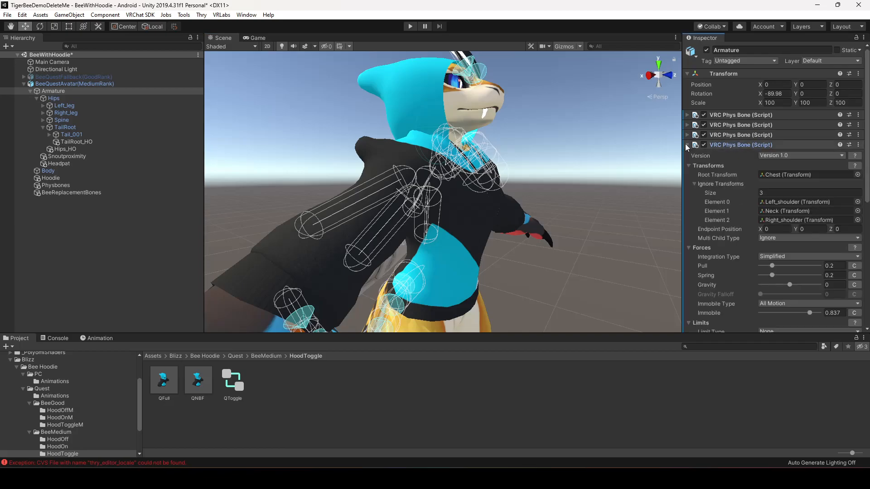
pyautogui.click(858, 145)
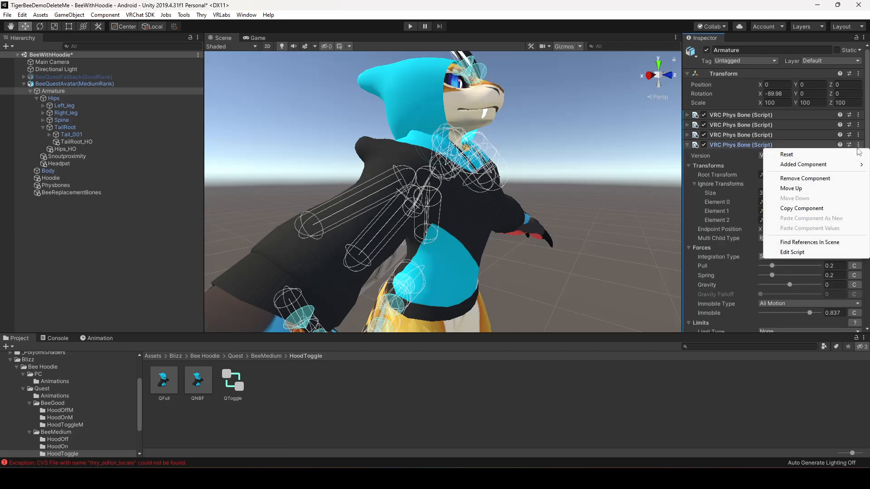
pyautogui.click(805, 179)
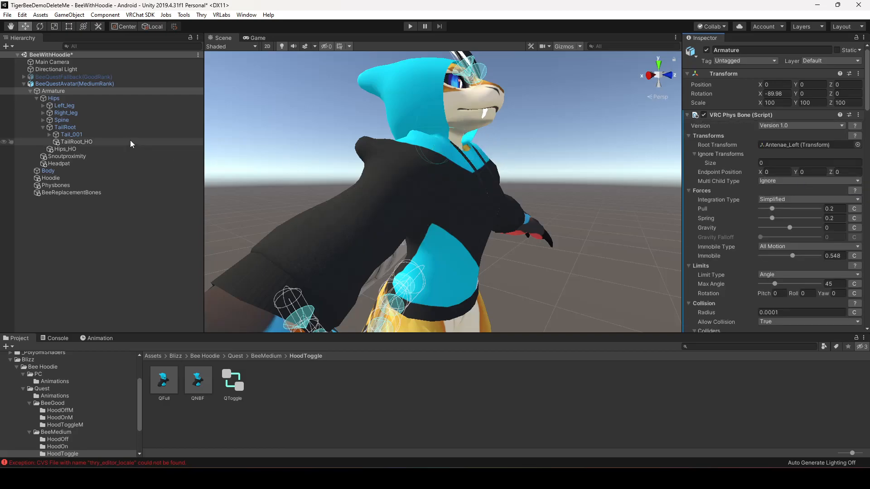
pyautogui.click(688, 114)
pyautogui.click(688, 125)
pyautogui.click(688, 134)
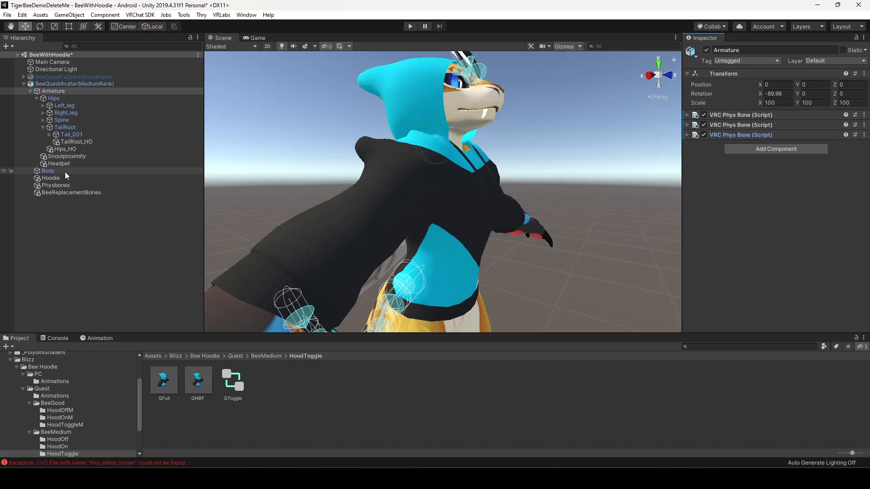
# - Assign Ear_left as the Root Transform of the first VRC Phys Bone on BeeReplacementBones
pyautogui.click(63, 192)
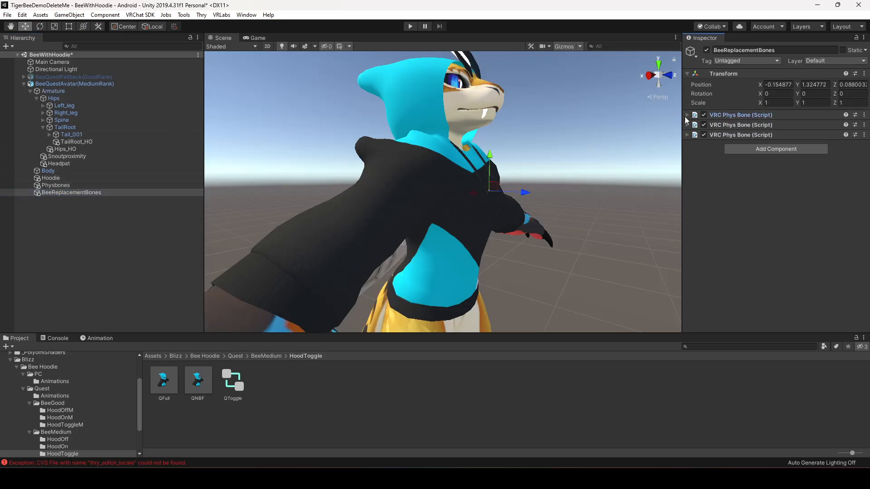
pyautogui.click(707, 115)
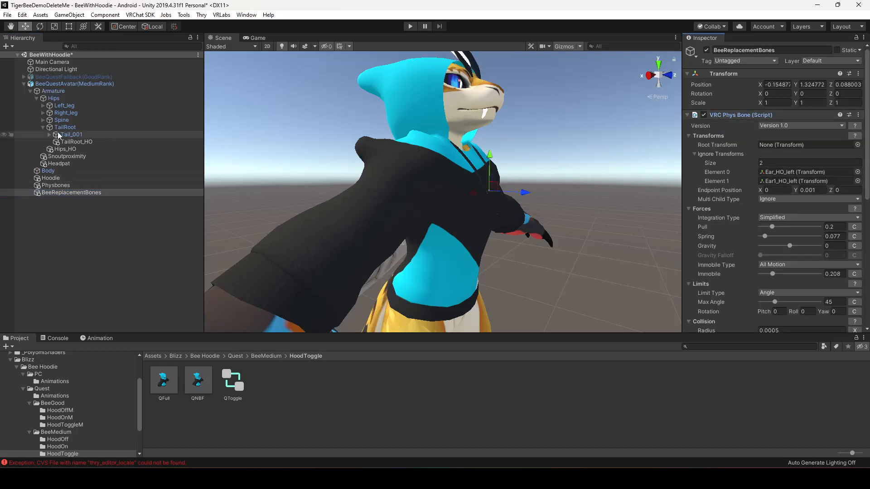
pyautogui.keyDown('alt'); pyautogui.click(43, 127); pyautogui.keyUp('alt')
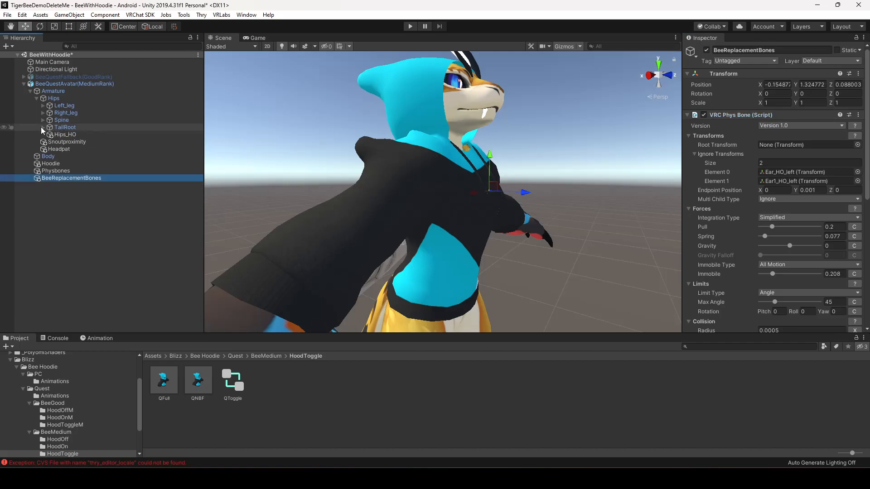
pyautogui.click(43, 120)
pyautogui.click(49, 127)
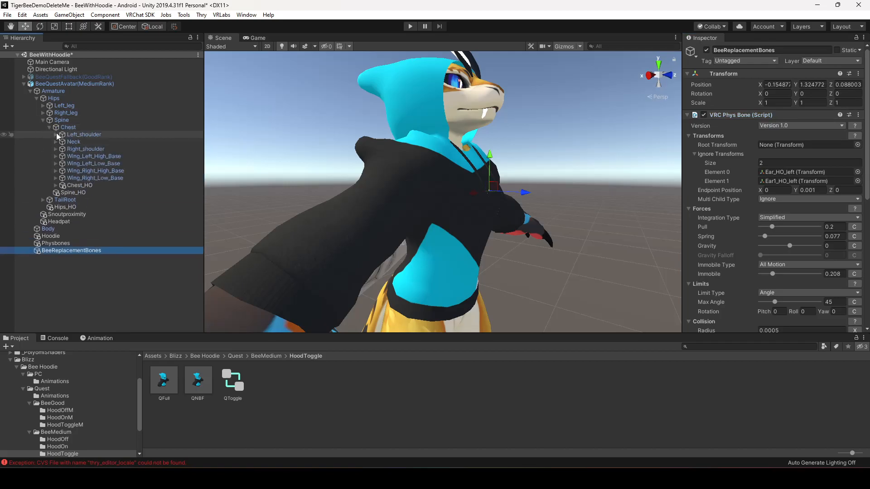
pyautogui.click(56, 142)
pyautogui.click(61, 149)
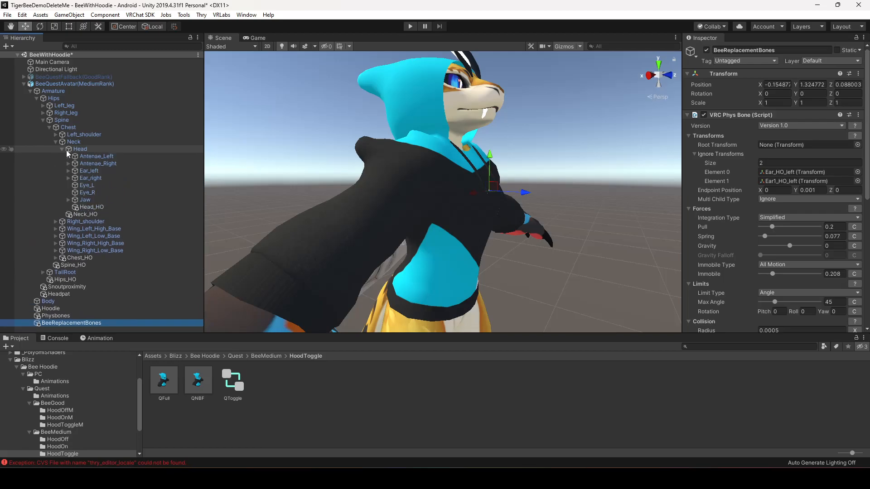
pyautogui.moveTo(97, 169); pyautogui.dragTo(786, 147)
pyautogui.click(689, 115)
# - Assign Ear_right as the Root Transform of the second VRC Phys Bone on BeeReplacementBones
pyautogui.click(687, 125)
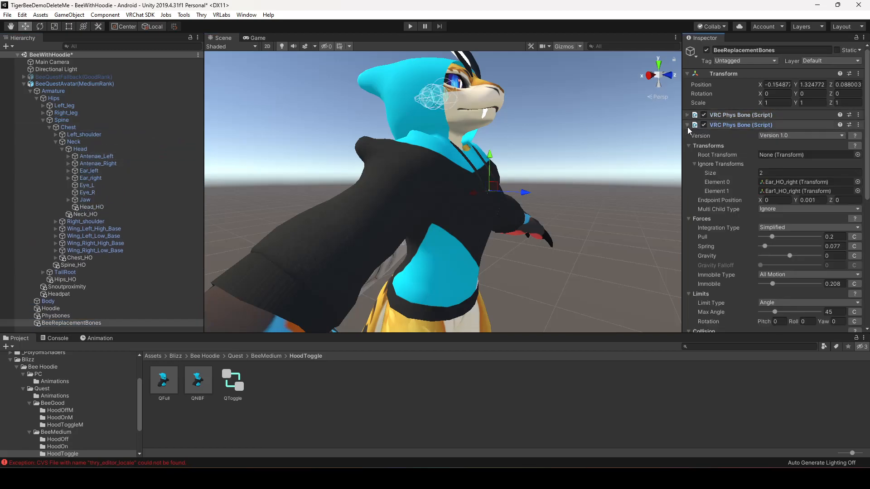
pyautogui.moveTo(91, 178); pyautogui.dragTo(781, 156)
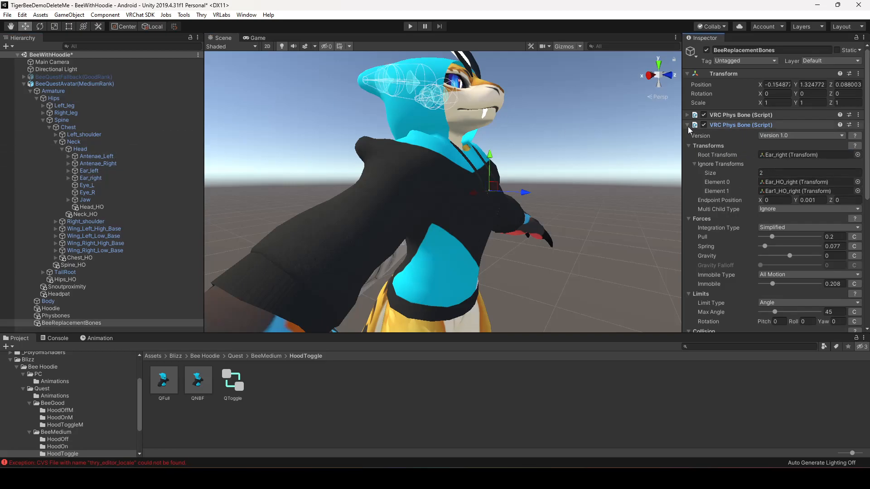
pyautogui.click(687, 126)
# - Assign Chest as the Root Transform of the third VRC Phys Bone on BeeReplacementBones
pyautogui.click(686, 135)
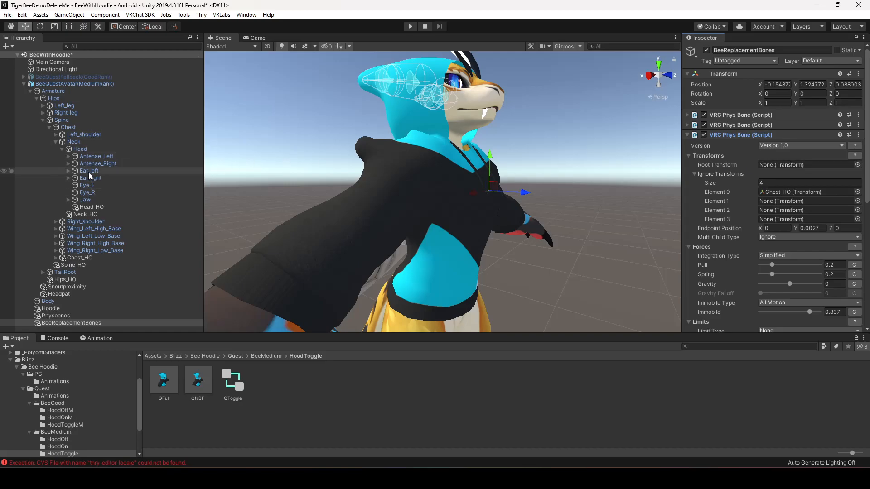
pyautogui.keyDown('alt'); pyautogui.click(62, 149); pyautogui.keyUp('alt')
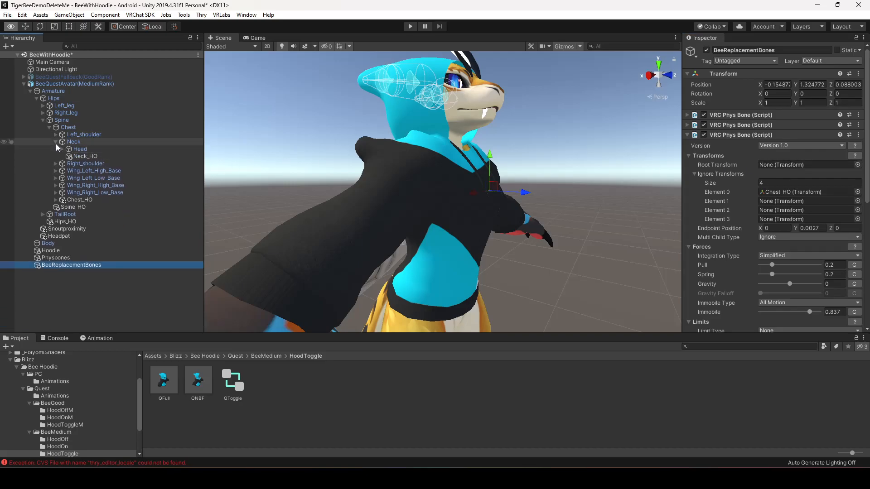
pyautogui.keyDown('alt'); pyautogui.click(56, 142); pyautogui.keyUp('alt')
pyautogui.moveTo(66, 127); pyautogui.dragTo(775, 166)
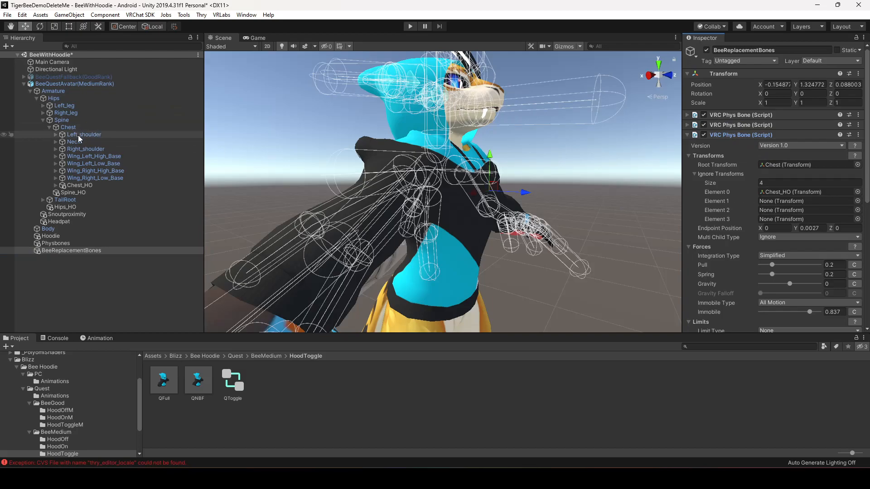
# - Assign Left_shoulder, Neck and Right_shoulder as Ignore Transforms elements 1 to 3 of the Chest phys bone on BeeReplacementBones
pyautogui.moveTo(78, 135); pyautogui.dragTo(775, 200)
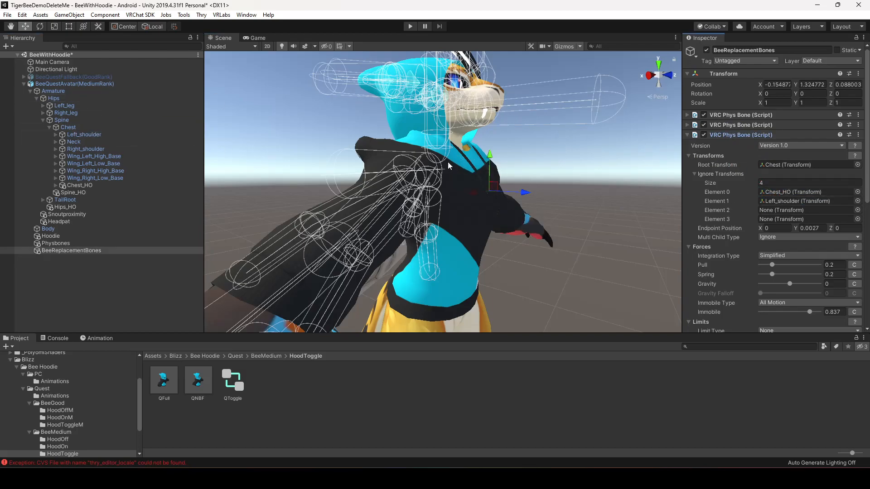
pyautogui.moveTo(68, 142); pyautogui.dragTo(777, 213)
pyautogui.moveTo(85, 149); pyautogui.dragTo(784, 219)
pyautogui.keyDown('alt'); pyautogui.moveTo(453, 204); pyautogui.dragTo(508, 202); pyautogui.keyUp('alt')
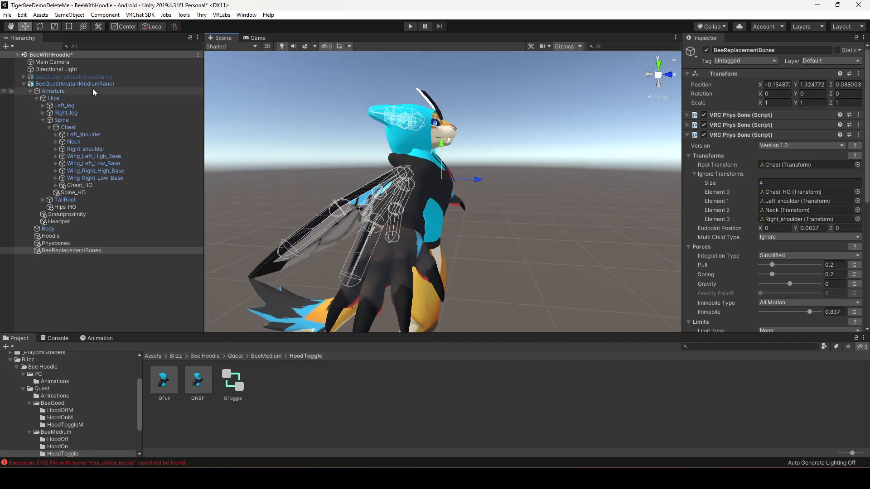
# - Set the Y Endpoint Position of the Armature's Antenae_Left VRC Phys Bone to 0.0009
pyautogui.click(66, 85)
pyautogui.keyDown('alt'); pyautogui.moveTo(439, 179); pyautogui.dragTo(422, 145); pyautogui.keyUp('alt')
pyautogui.scroll(6, 422, 145)
pyautogui.moveTo(423, 145); pyautogui.dragTo(425, 195, button='middle')
pyautogui.click(90, 251)
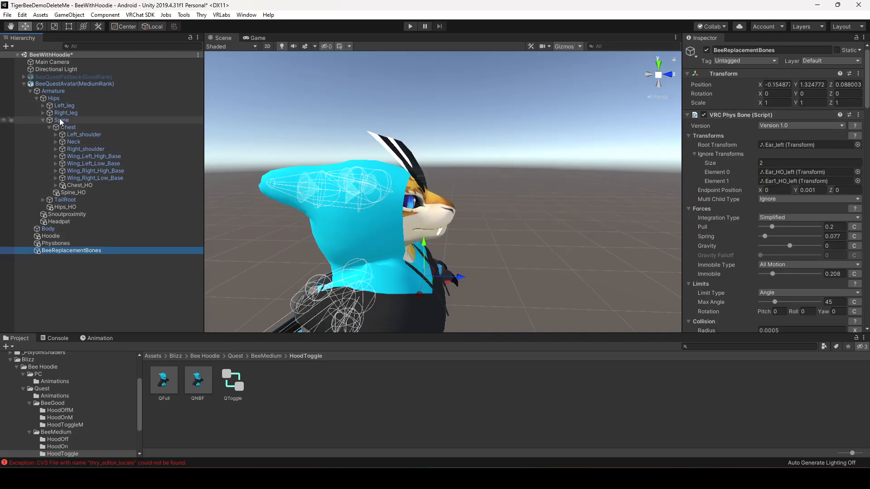
pyautogui.keyDown('alt'); pyautogui.click(42, 120); pyautogui.keyUp('alt')
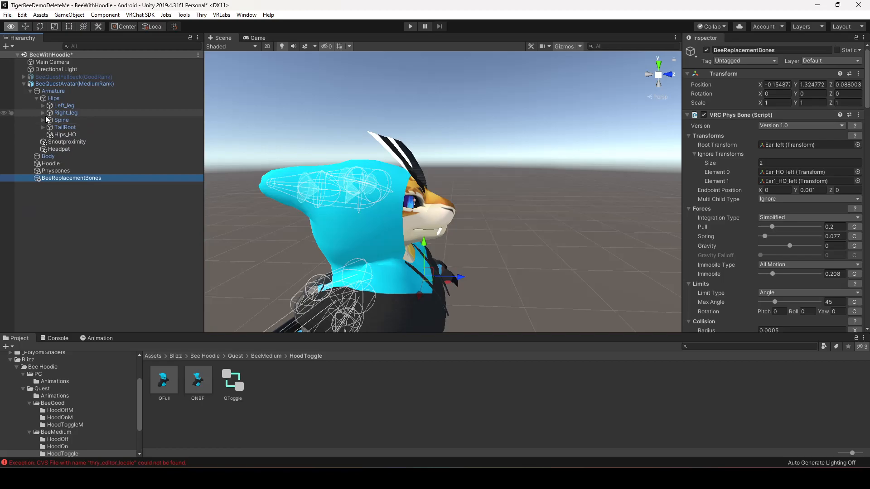
pyautogui.click(58, 92)
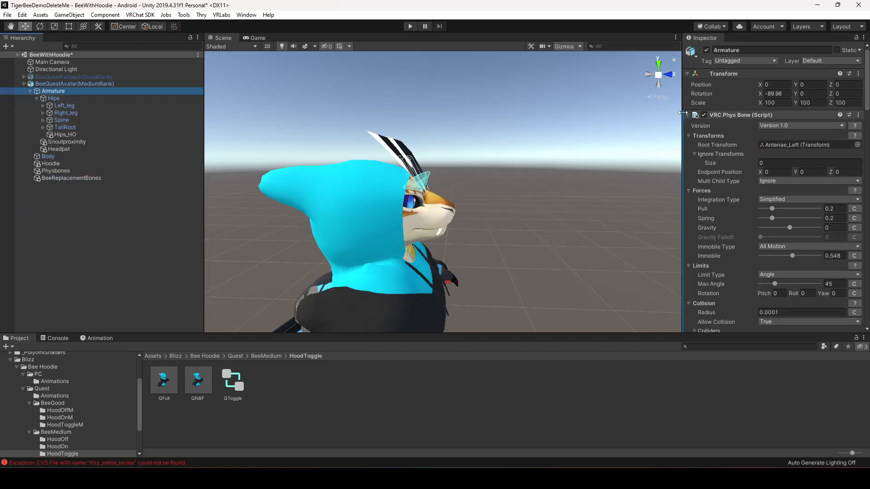
pyautogui.click(815, 171)
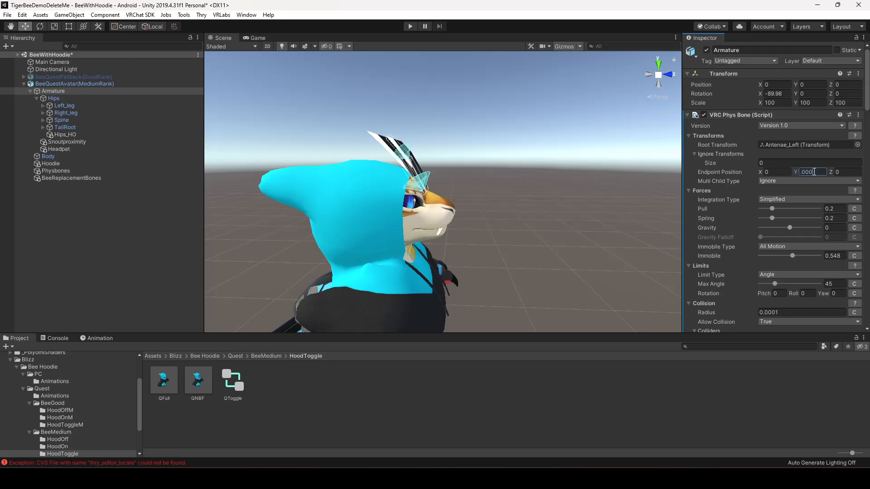
pyautogui.keyDown('alt'); pyautogui.moveTo(488, 141); pyautogui.dragTo(357, 190); pyautogui.keyUp('alt')
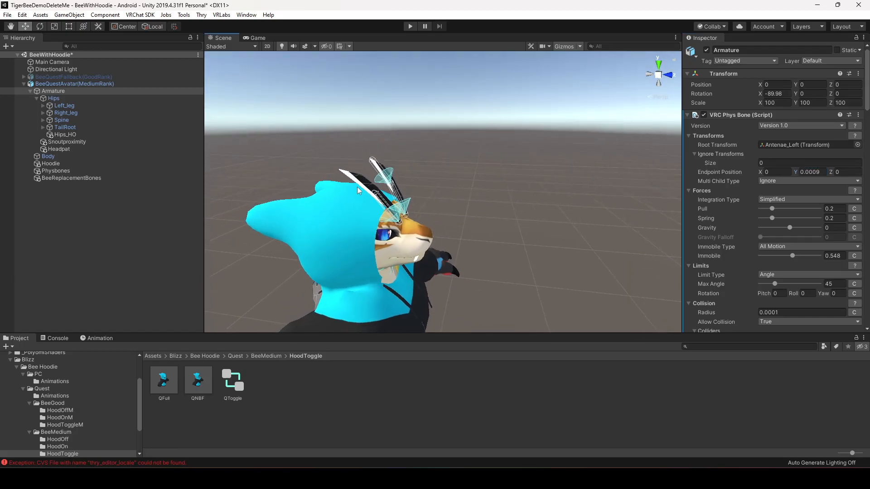
pyautogui.keyDown('alt'); pyautogui.moveTo(383, 163); pyautogui.dragTo(610, 131); pyautogui.keyUp('alt')
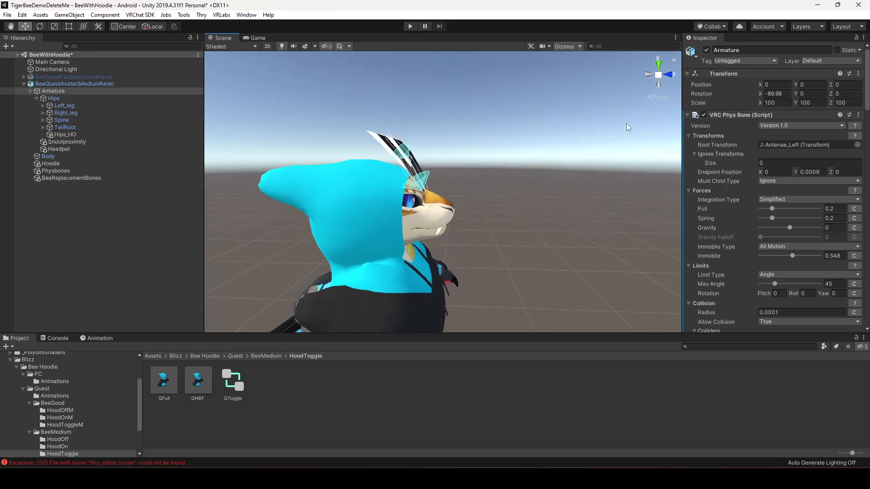
# - Set the Y Endpoint Position of the Armature's Antenae_Right VRC Phys Bone to 0.0009 and collapse the phys bone components
pyautogui.click(725, 115)
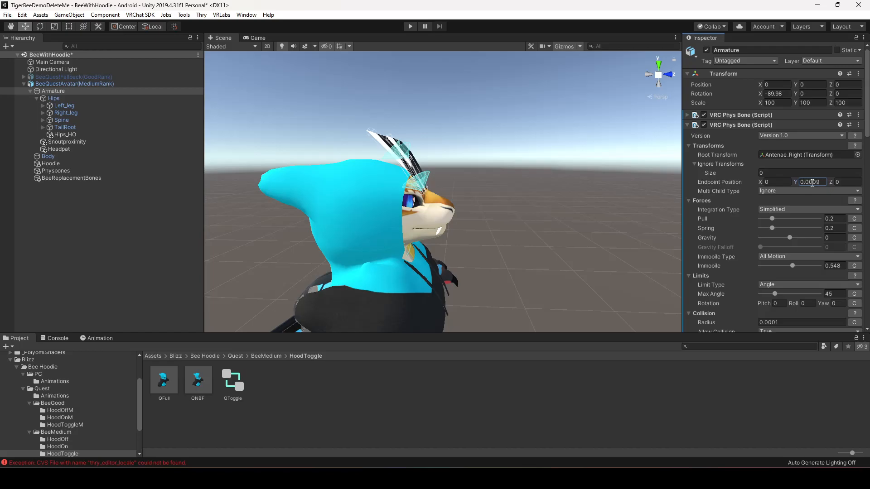
pyautogui.keyDown('alt'); pyautogui.moveTo(619, 157); pyautogui.dragTo(490, 160); pyautogui.keyUp('alt')
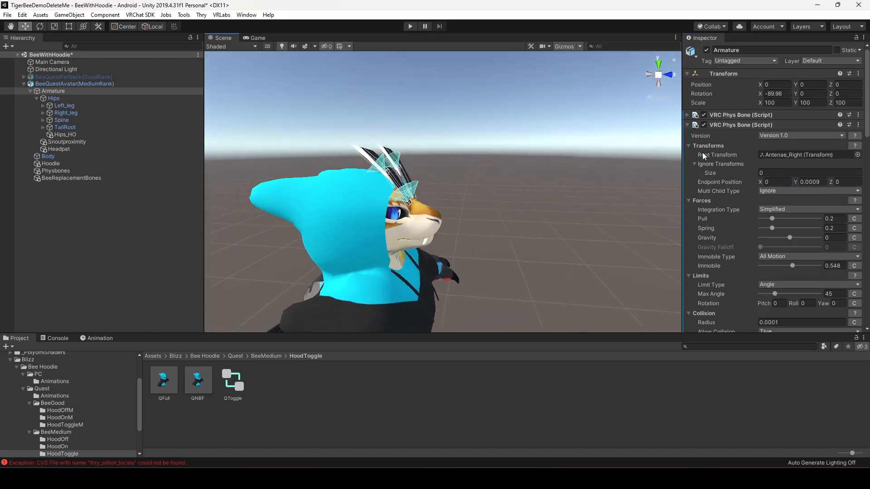
pyautogui.click(687, 124)
pyautogui.click(687, 135)
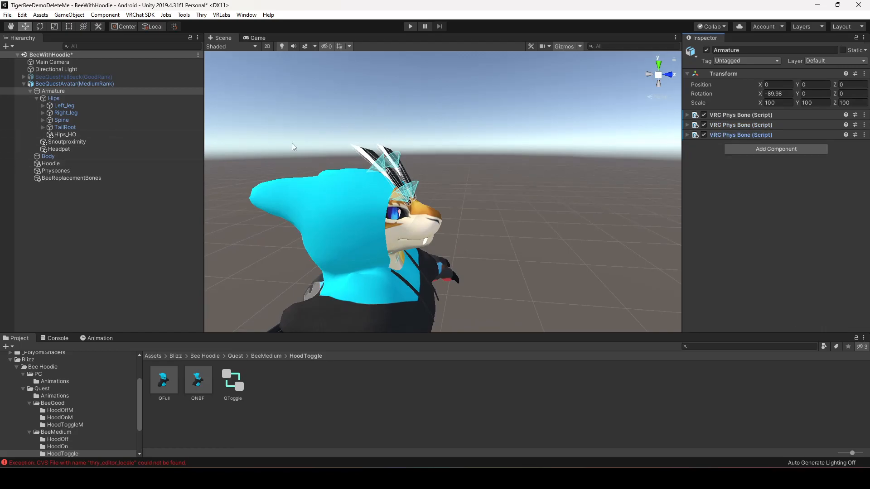
# - Deactivate BeeQuestAvatar(MediumRank) and activate BeeQuestFallback(GoodRank) in the scene
pyautogui.click(24, 84)
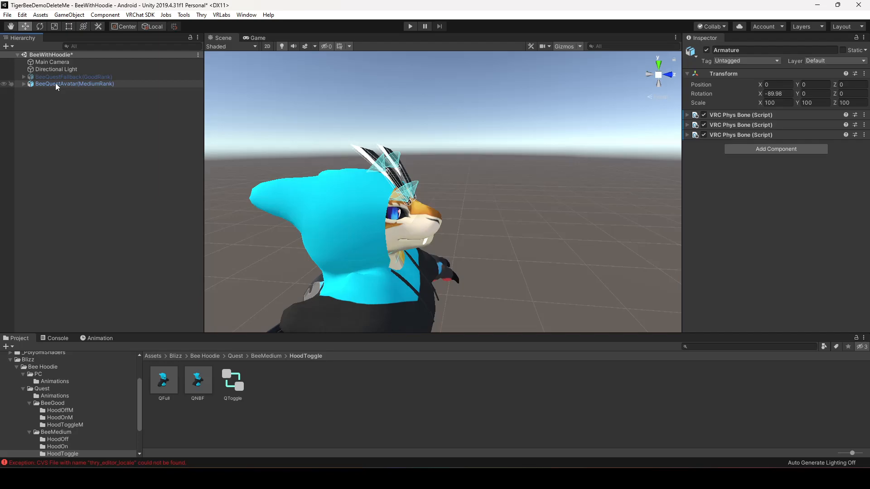
pyautogui.click(78, 86)
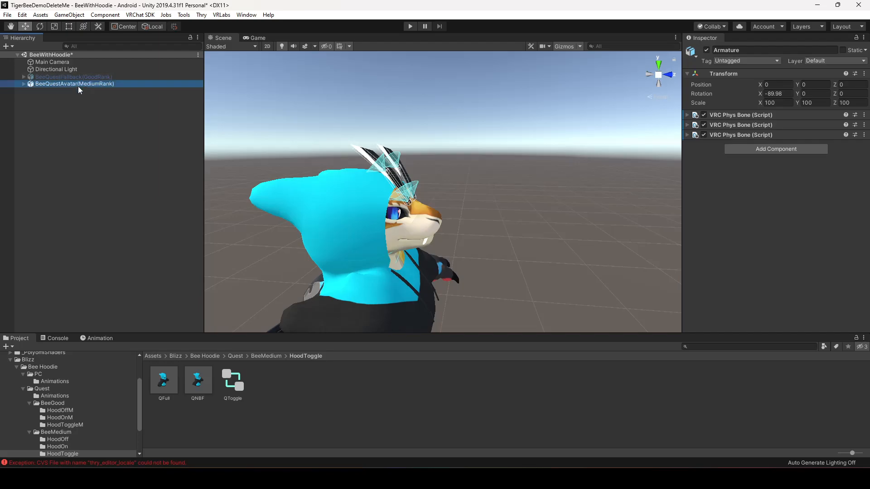
pyautogui.click(705, 50)
pyautogui.click(53, 77)
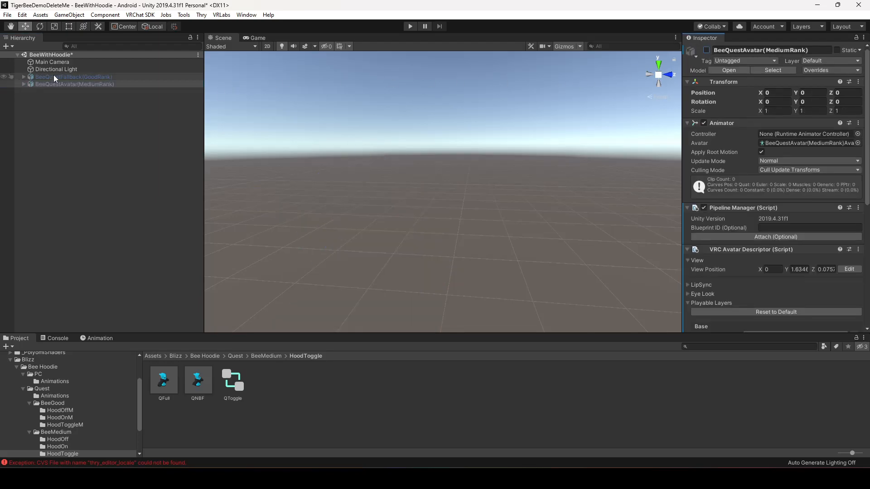
pyautogui.click(706, 49)
# - Examine the BeeQuestFallback(GoodRank) avatar in the scene from the front and side
pyautogui.moveTo(362, 231); pyautogui.dragTo(484, 196, button='middle')
pyautogui.keyDown('alt'); pyautogui.moveTo(483, 197); pyautogui.dragTo(292, 195); pyautogui.keyUp('alt')
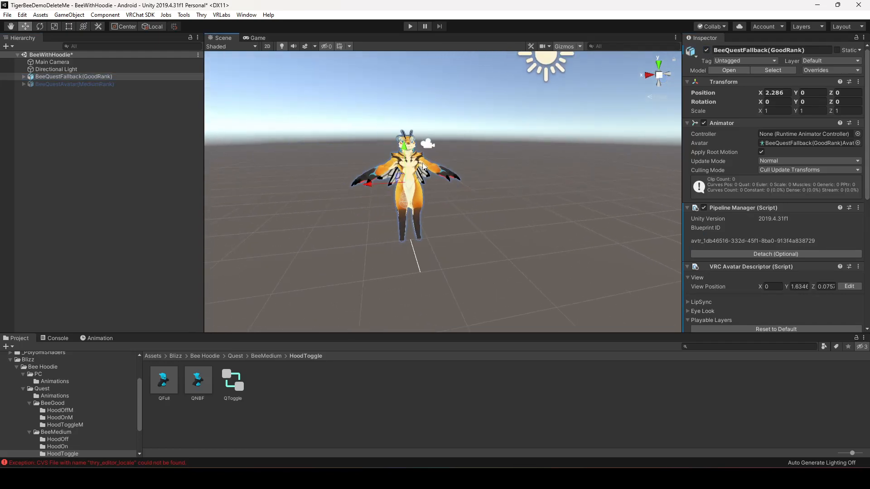
pyautogui.scroll(8, 423, 163)
pyautogui.keyDown('alt'); pyautogui.moveTo(369, 164); pyautogui.dragTo(293, 194); pyautogui.keyUp('alt')
pyautogui.moveTo(292, 193); pyautogui.dragTo(415, 191, button='middle')
pyautogui.keyDown('alt'); pyautogui.moveTo(436, 182); pyautogui.dragTo(644, 181); pyautogui.keyUp('alt')
pyautogui.scroll(7, 503, 164)
pyautogui.moveTo(503, 164); pyautogui.dragTo(505, 192, button='middle')
pyautogui.moveTo(504, 192)
pyautogui.keyDown('alt'); pyautogui.mouseDown()
pyautogui.moveTo(410, 212)
pyautogui.moveTo(346, 210)
pyautogui.moveTo(427, 226)
pyautogui.moveTo(518, 195)
pyautogui.mouseUp(); pyautogui.keyUp('alt')
pyautogui.scroll(-4, 471, 201)
# - Add the QFullM prefab from the Quest BeeGood HoodToggleM folder as a child of BeeQuestFallback(GoodRank)
pyautogui.click(23, 76)
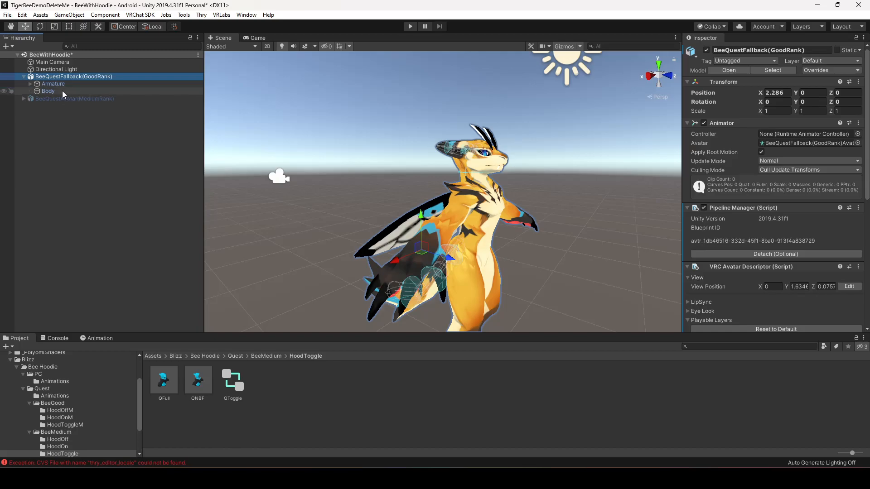
pyautogui.click(241, 357)
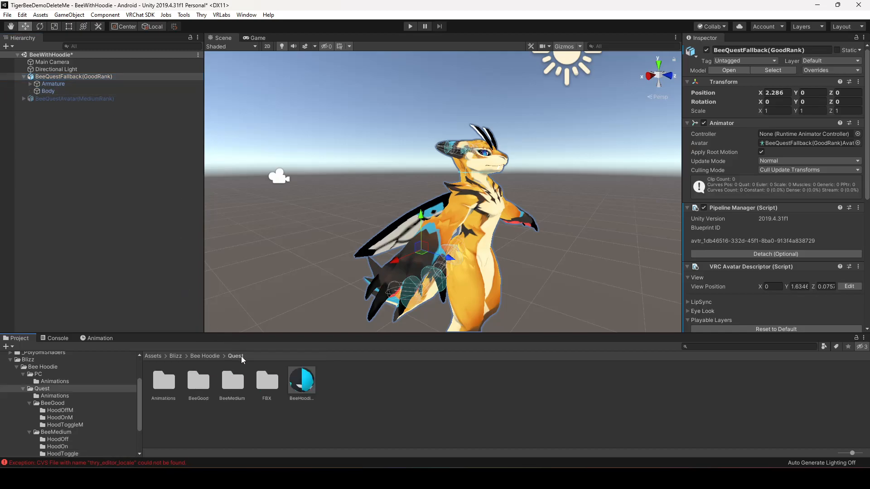
pyautogui.doubleClick(190, 386)
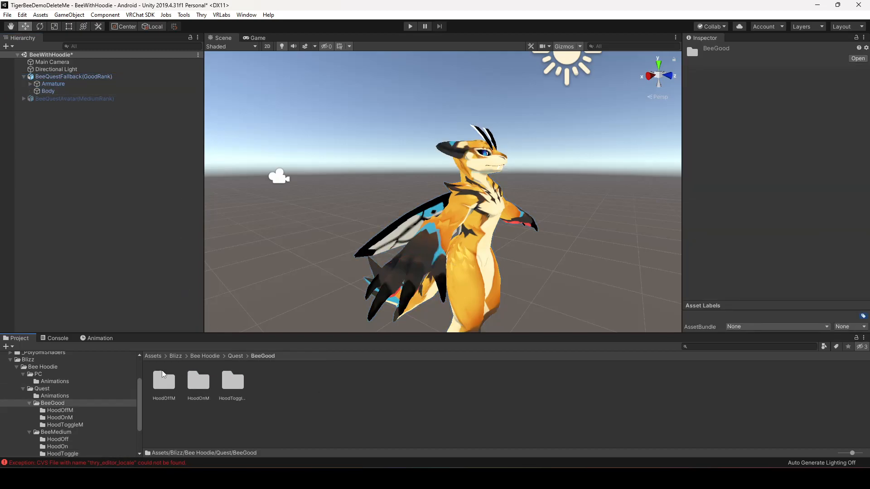
pyautogui.doubleClick(232, 382)
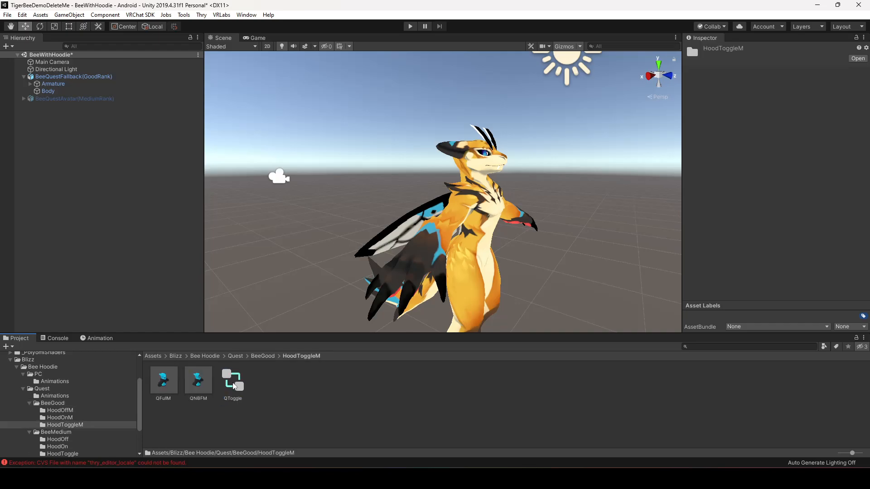
pyautogui.moveTo(164, 381); pyautogui.dragTo(55, 80)
# - Unpack the QFullM prefab twice so that it becomes a plain object
pyautogui.rightClick(48, 99)
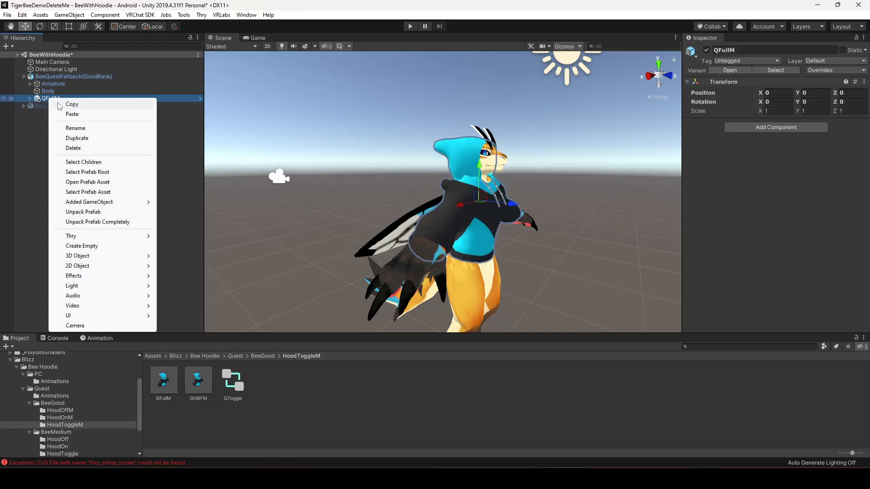
pyautogui.click(90, 212)
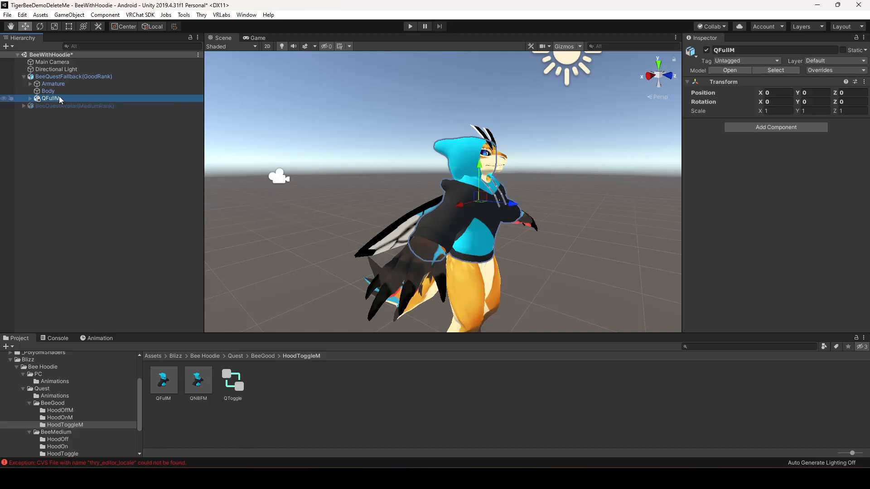
pyautogui.rightClick(60, 97)
pyautogui.click(97, 210)
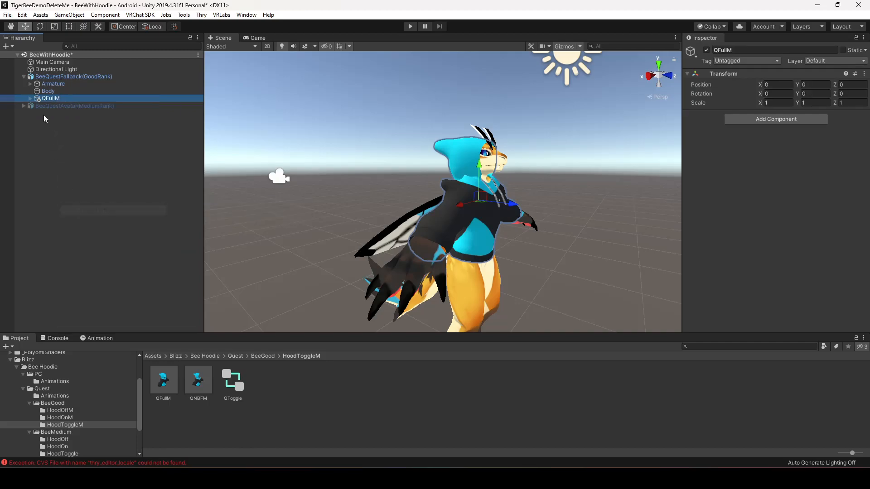
# - Move Hoodie, Physbones and BeeReplacementBones out of QFullM to sit directly under BeeQuestFallback(GoodRank)
pyautogui.click(30, 98)
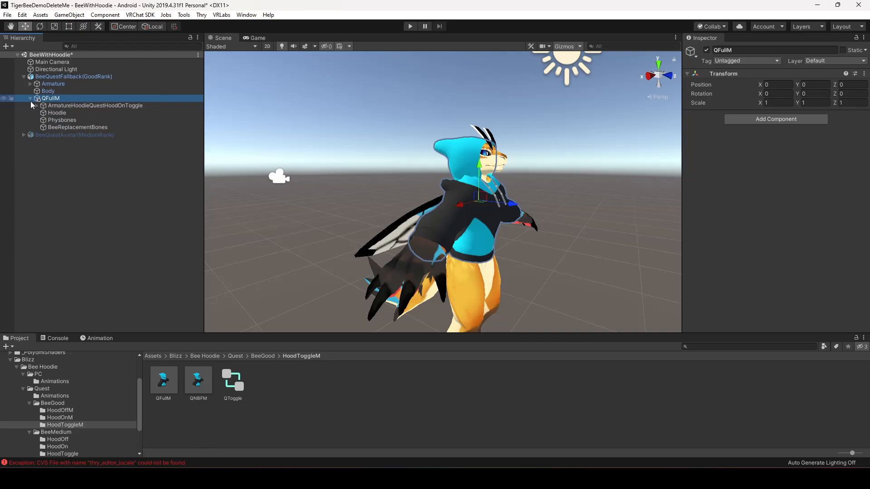
pyautogui.click(62, 112)
pyautogui.keyDown('shift'); pyautogui.click(68, 127); pyautogui.keyUp('shift')
pyautogui.moveTo(68, 128); pyautogui.dragTo(61, 78)
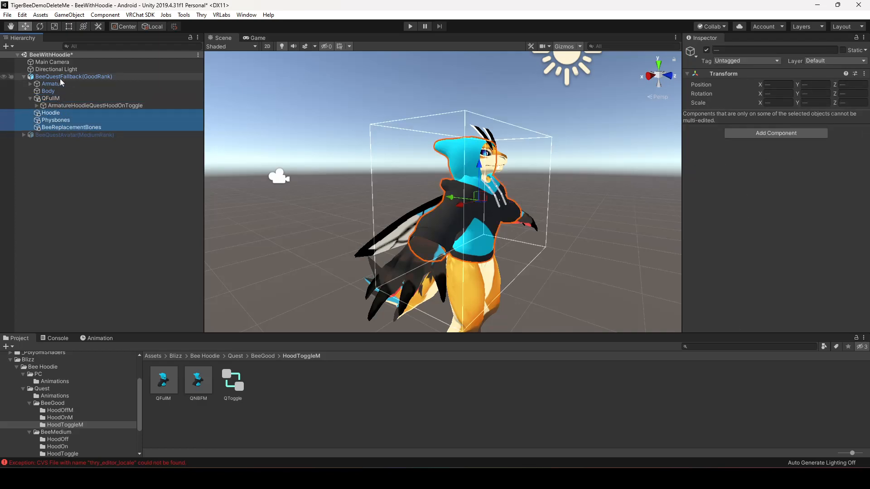
# - Parent Hips_HO to the avatar's Hips bone and delete the leftover QFullM object
pyautogui.click(36, 106)
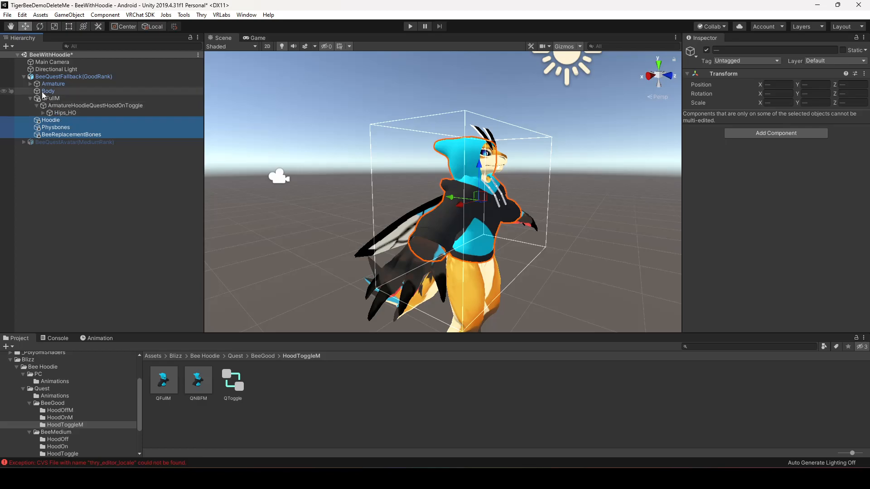
pyautogui.click(30, 84)
pyautogui.moveTo(64, 133); pyautogui.dragTo(53, 92)
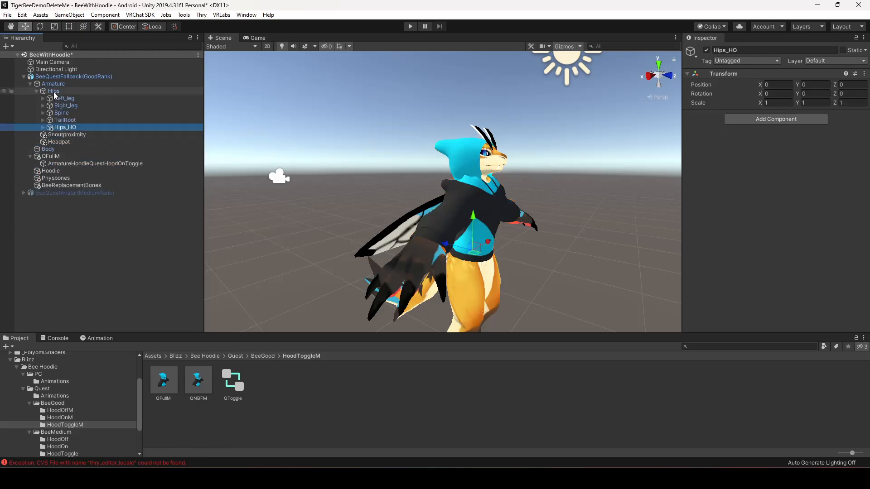
pyautogui.click(53, 157)
pyautogui.press('Delete')
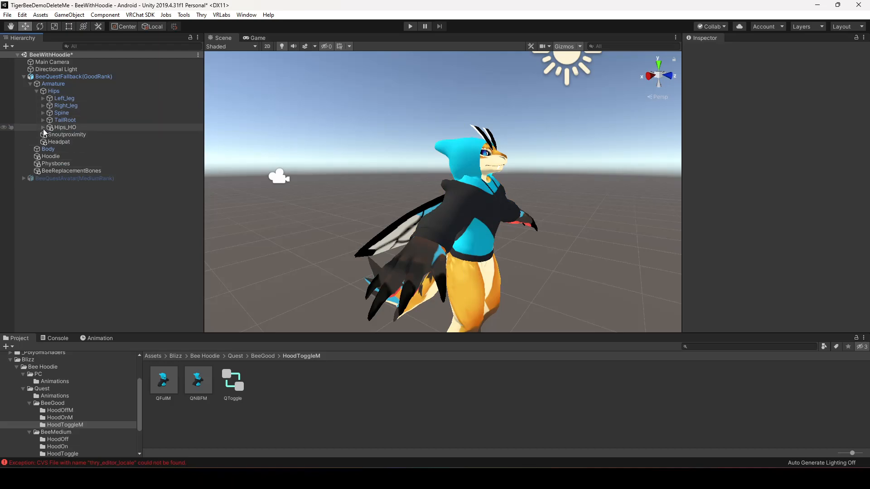
# - Parent Left_leg_HO and Right_leg_HO to the avatar's Left_leg and Right_leg bones
pyautogui.click(43, 127)
pyautogui.moveTo(74, 135); pyautogui.dragTo(70, 100)
pyautogui.click(74, 150)
pyautogui.moveTo(74, 153); pyautogui.dragTo(72, 123)
# - Parent the hoodie's spine, chest and left arm _HO bones to the matching bones of the avatar's armature
pyautogui.moveTo(76, 164)
pyautogui.mouseDown()
pyautogui.moveTo(63, 142)
pyautogui.moveTo(78, 160)
pyautogui.moveTo(73, 151)
pyautogui.mouseUp()
pyautogui.moveTo(95, 213); pyautogui.dragTo(91, 171)
pyautogui.click(56, 156)
# - Parent the hoodie's neck, head and both ears' _HO bones to the matching avatar bones, collapsing the Head hierarchy
pyautogui.moveTo(84, 212); pyautogui.dragTo(84, 173)
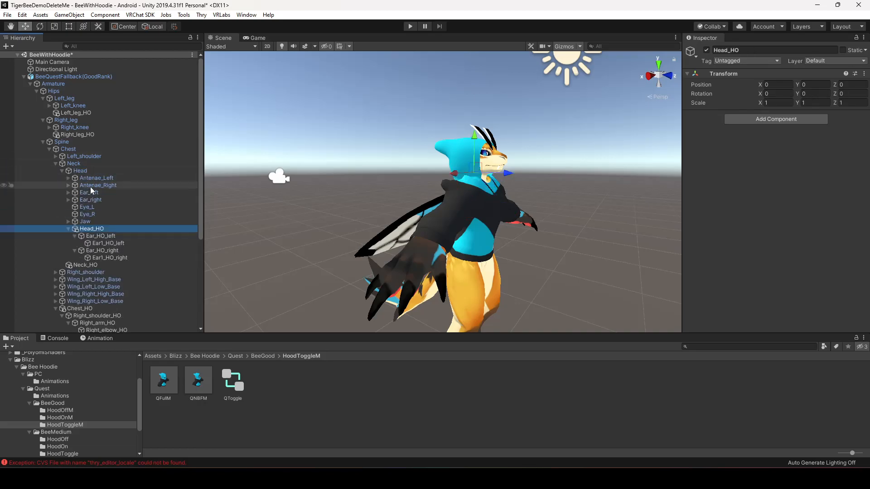
pyautogui.moveTo(99, 236); pyautogui.dragTo(93, 200)
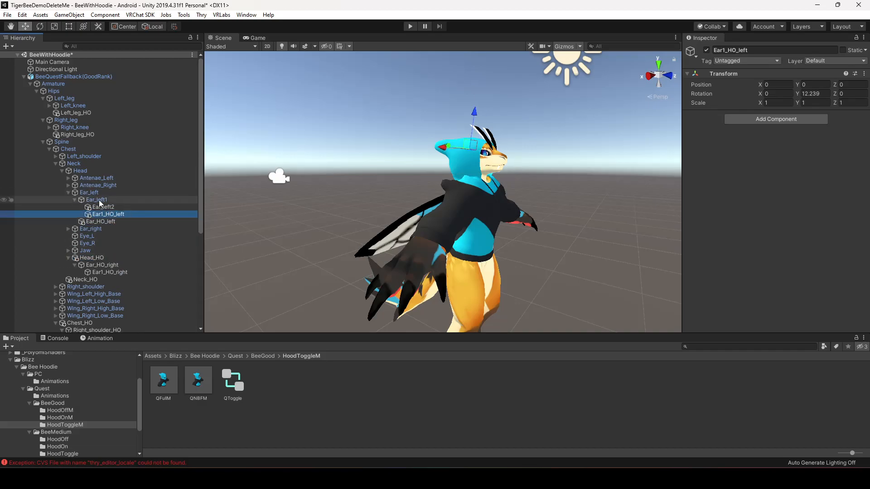
pyautogui.click(68, 193)
pyautogui.moveTo(99, 236); pyautogui.dragTo(94, 207)
pyautogui.click(68, 200)
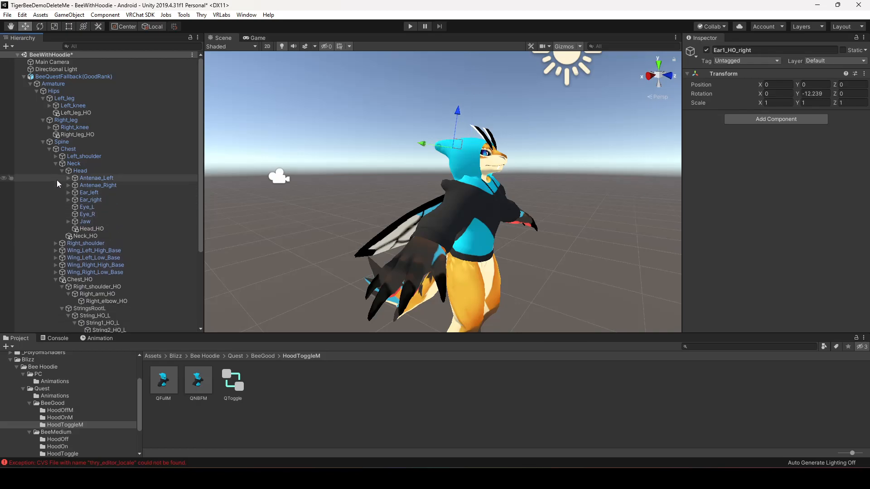
pyautogui.click(61, 170)
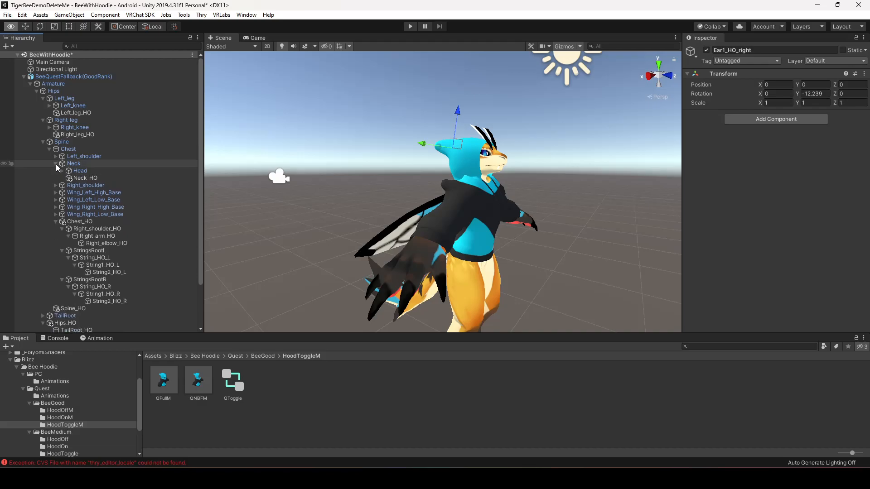
# - Parent Right_shoulder_HO, Right_arm_HO and Right_elbow_HO to the matching avatar bones and collapse the Spine hierarchy
pyautogui.moveTo(85, 229); pyautogui.dragTo(92, 179)
pyautogui.click(55, 163)
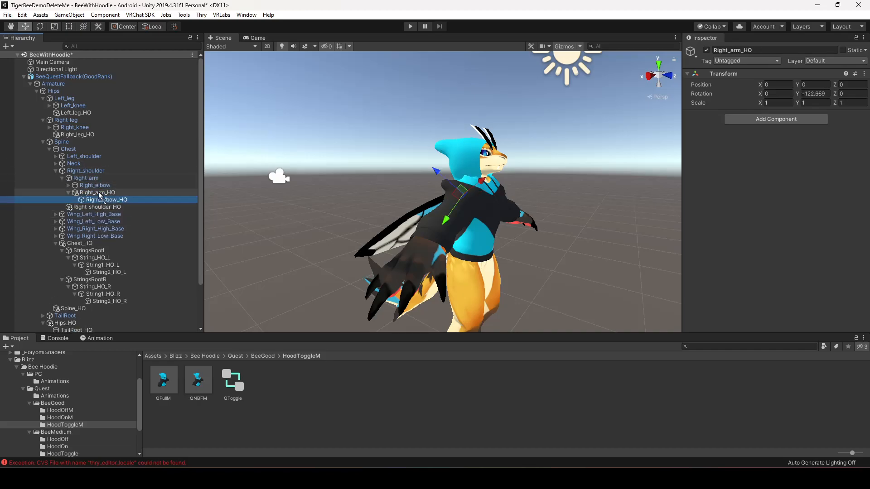
pyautogui.click(55, 171)
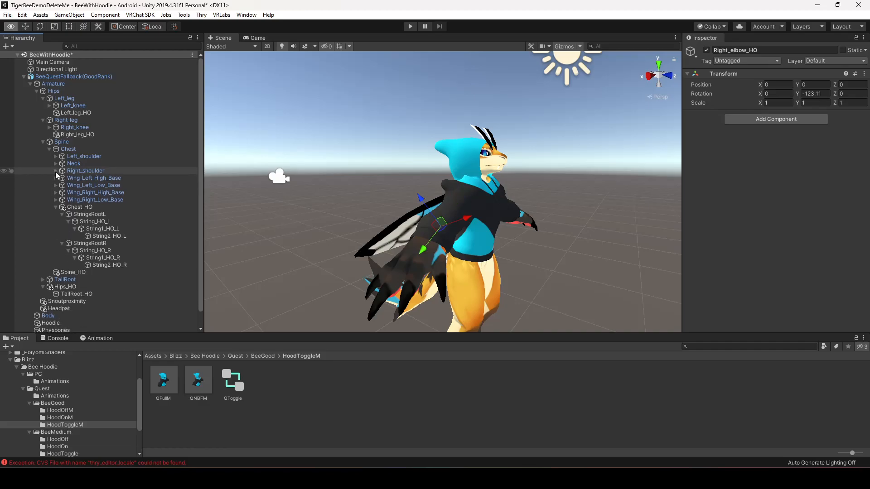
pyautogui.click(56, 207)
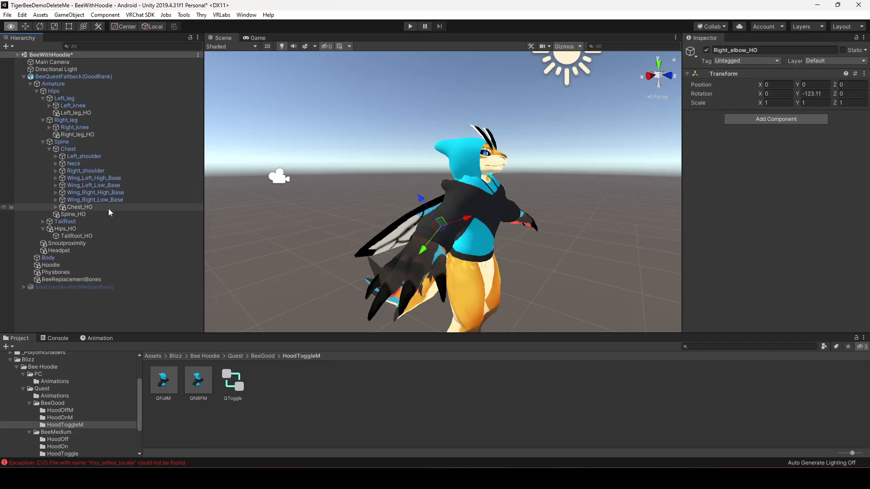
pyautogui.keyDown('alt'); pyautogui.click(42, 142); pyautogui.keyUp('alt')
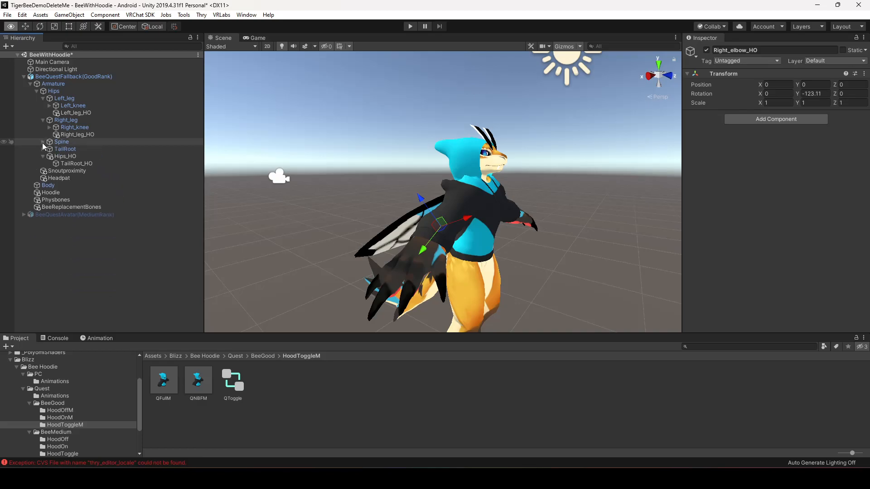
# - Parent TailRoot_HO to the avatar's TailRoot bone and collapse the leg and TailRoot hierarchies
pyautogui.keyDown('alt'); pyautogui.click(42, 99); pyautogui.keyUp('alt')
pyautogui.keyDown('alt'); pyautogui.click(43, 105); pyautogui.keyUp('alt')
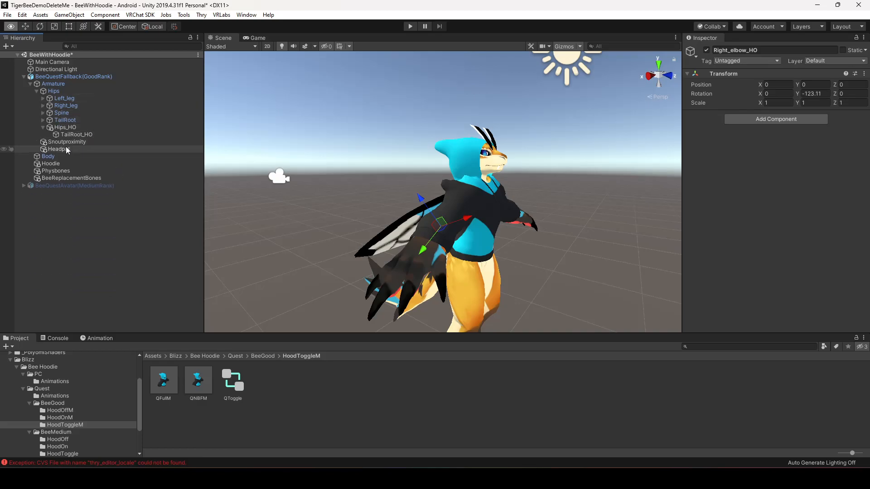
pyautogui.moveTo(69, 135); pyautogui.dragTo(68, 121)
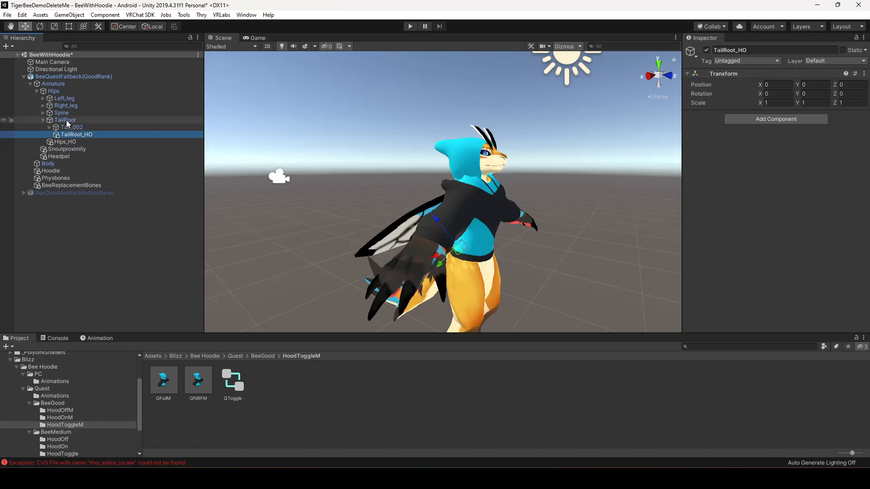
pyautogui.click(43, 120)
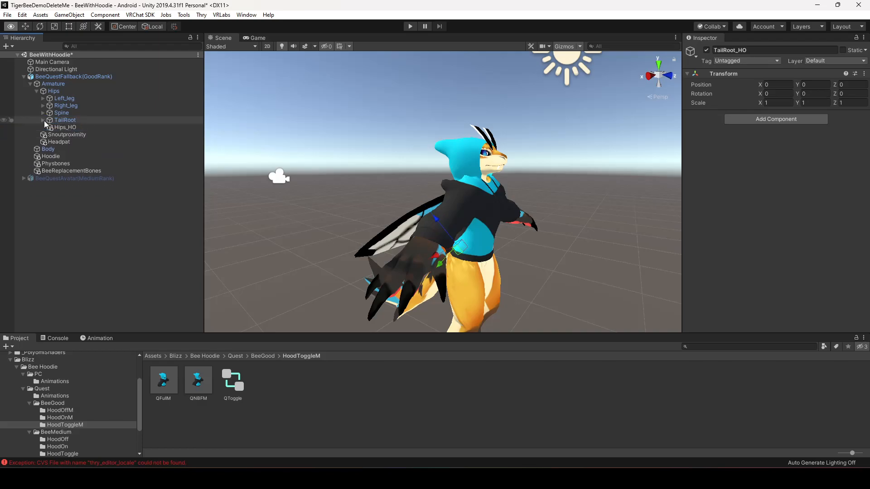
# - Remove the first VRC Phys Bone component from the Armature, keeping the one rooted at TailRoot
pyautogui.click(59, 83)
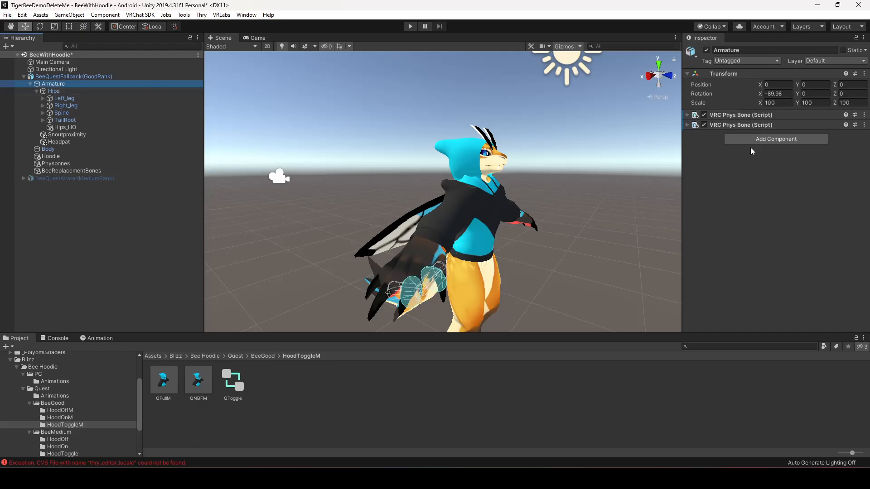
pyautogui.click(687, 117)
pyautogui.click(688, 116)
pyautogui.click(687, 125)
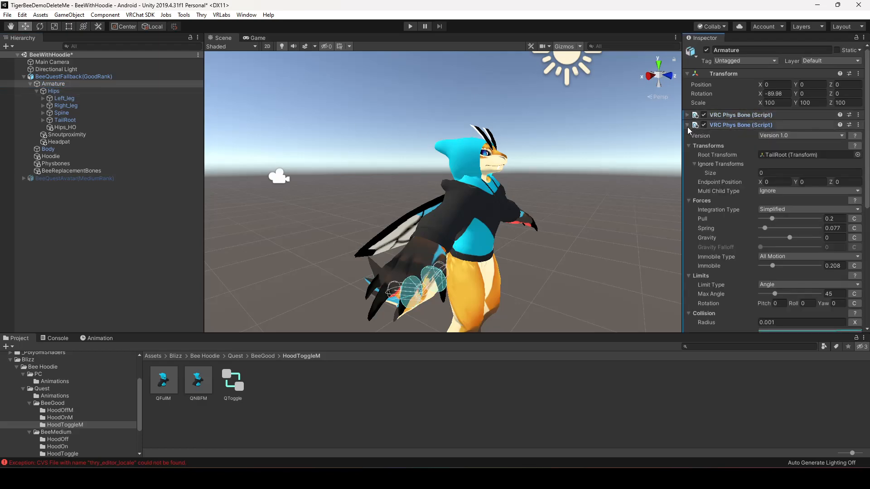
pyautogui.click(687, 125)
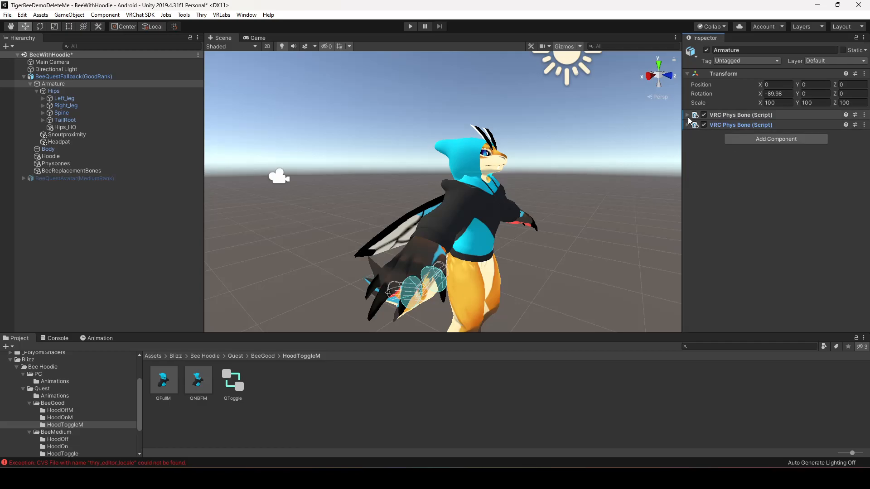
pyautogui.click(687, 115)
pyautogui.click(858, 115)
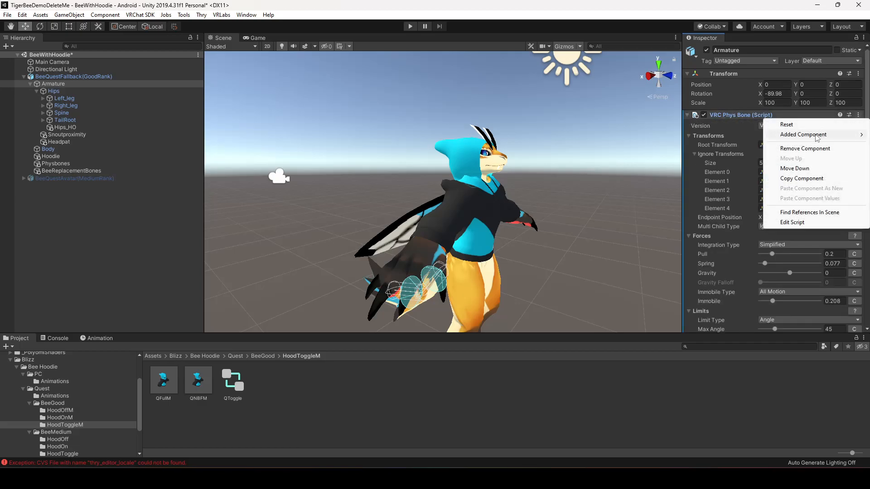
pyautogui.click(797, 148)
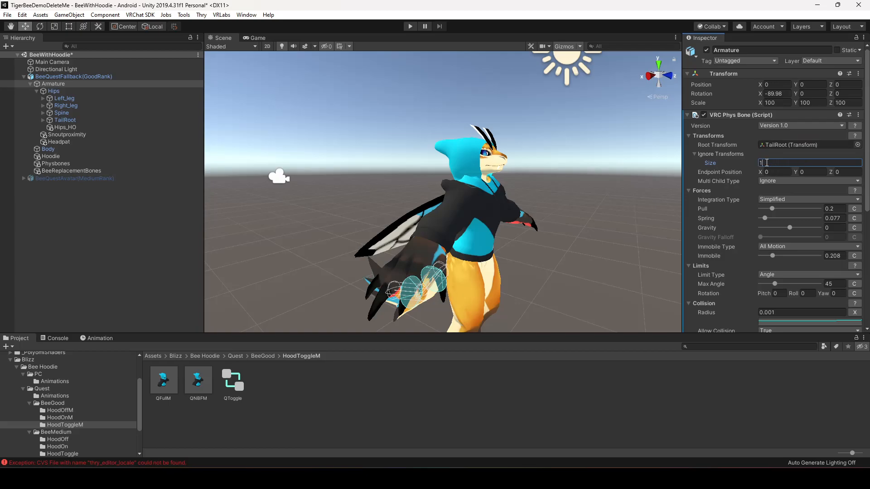
# - Set the Armature tail phys bone's Ignore Transforms size to 1 and assign TailRoot_HO to Element 0
pyautogui.press('Return')
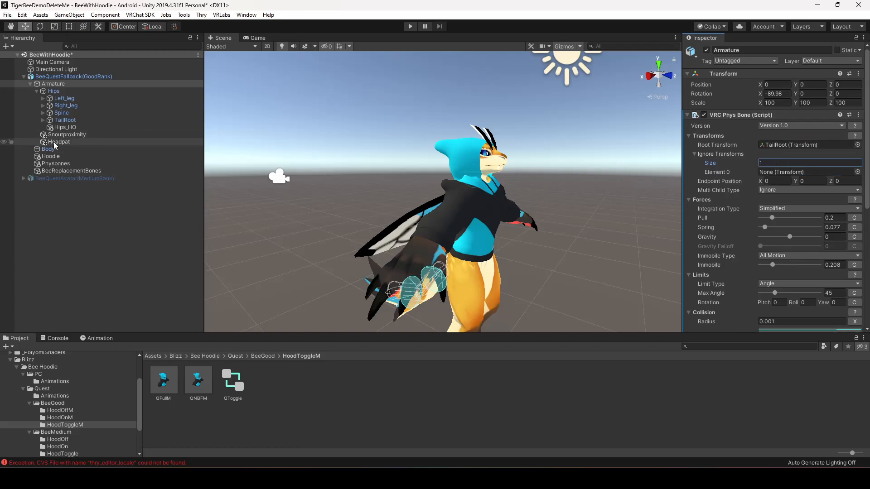
pyautogui.click(42, 120)
pyautogui.moveTo(76, 135); pyautogui.dragTo(779, 174)
pyautogui.keyDown('alt'); pyautogui.moveTo(349, 269); pyautogui.dragTo(454, 217); pyautogui.keyUp('alt')
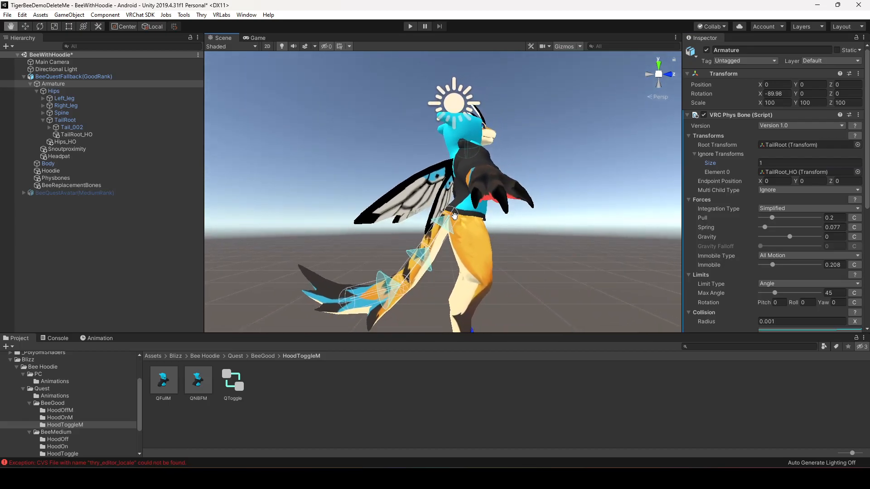
pyautogui.click(687, 116)
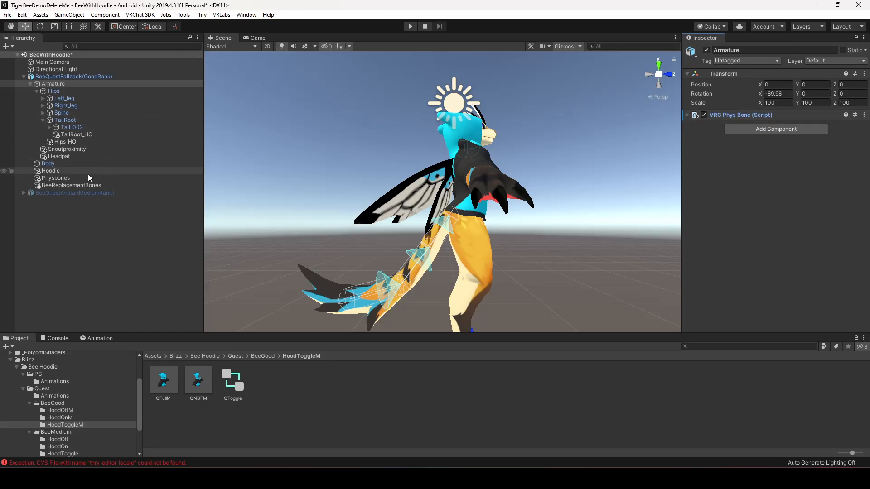
# - Assign the avatar's Head bone as the Root Transform of the first VRC Phys Bone on BeeReplacementBones
pyautogui.click(79, 184)
pyautogui.click(687, 116)
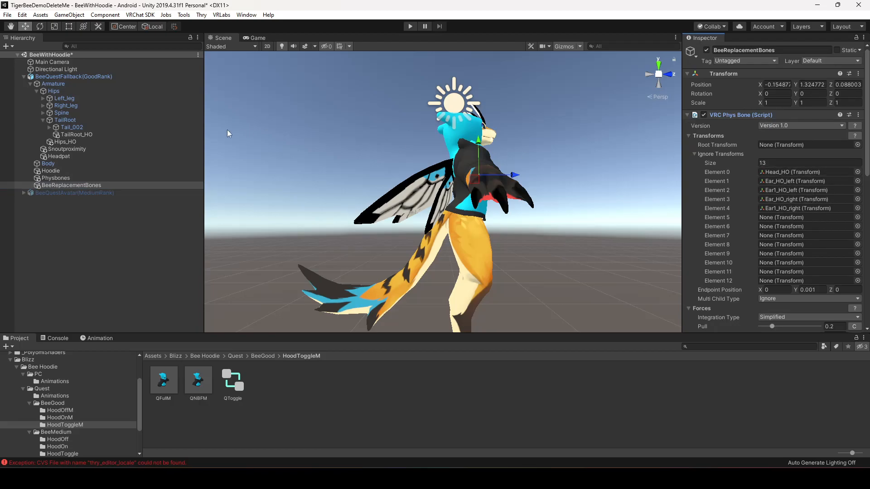
pyautogui.click(43, 120)
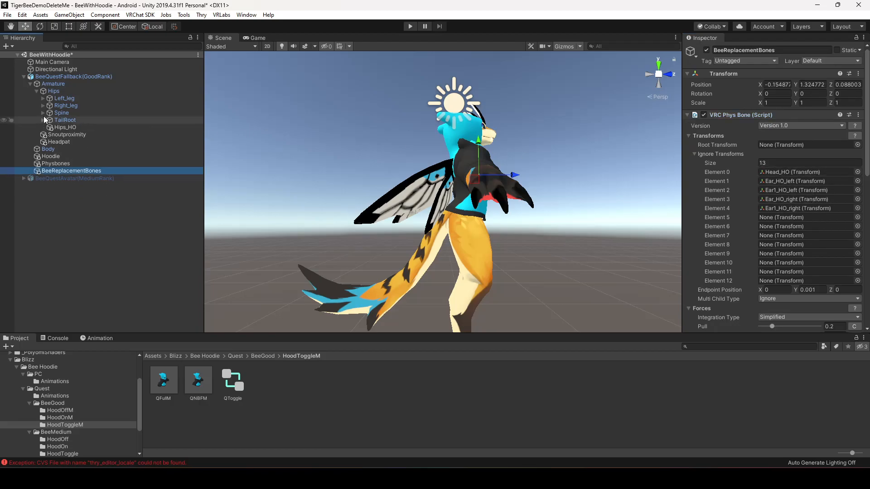
pyautogui.click(42, 112)
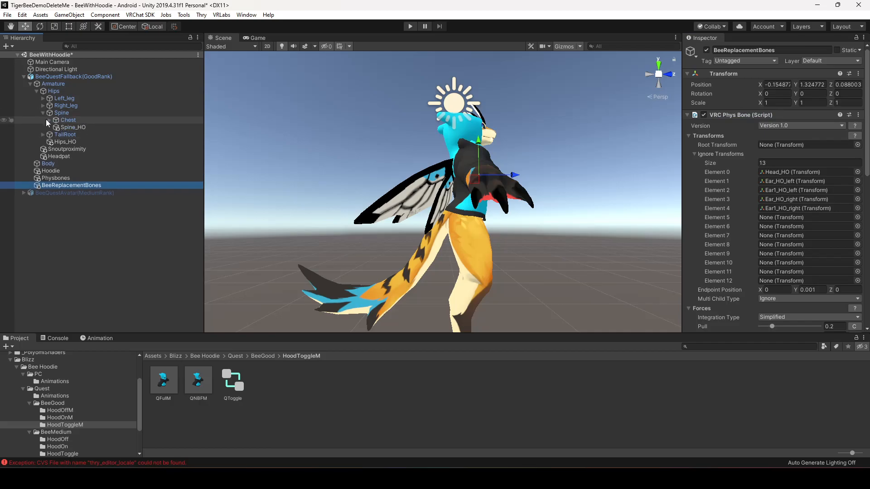
pyautogui.click(48, 120)
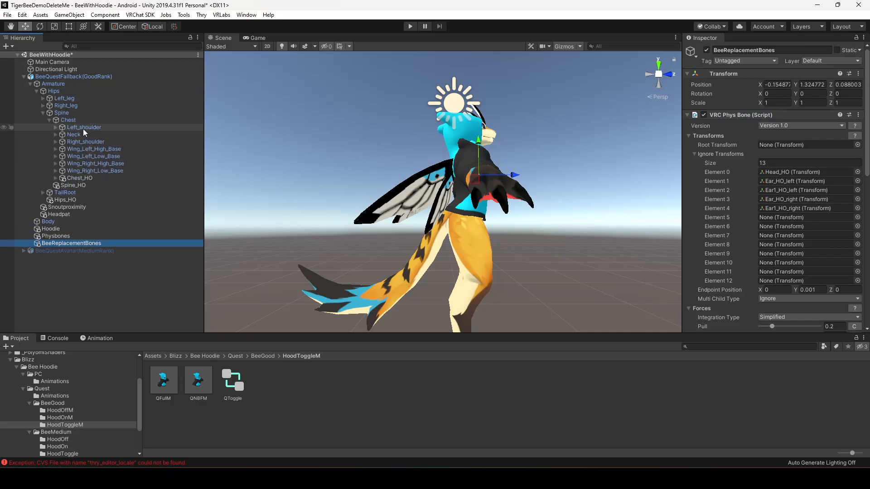
pyautogui.click(55, 135)
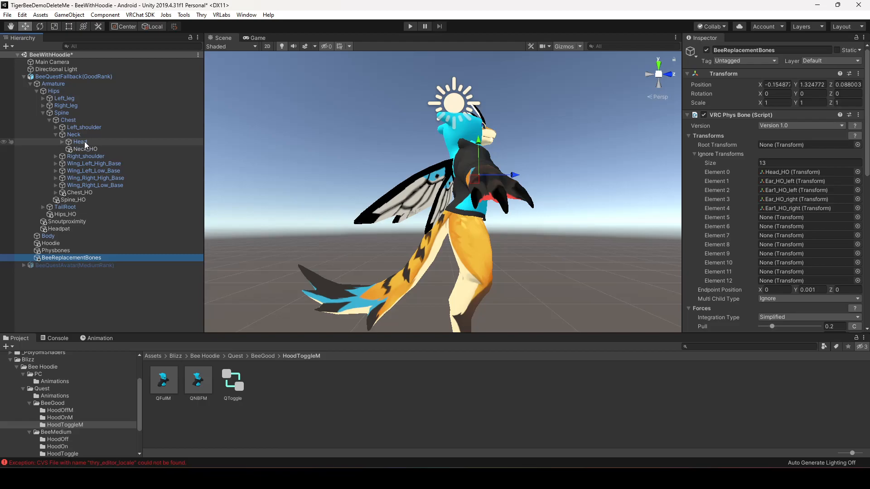
pyautogui.moveTo(82, 142); pyautogui.dragTo(785, 147)
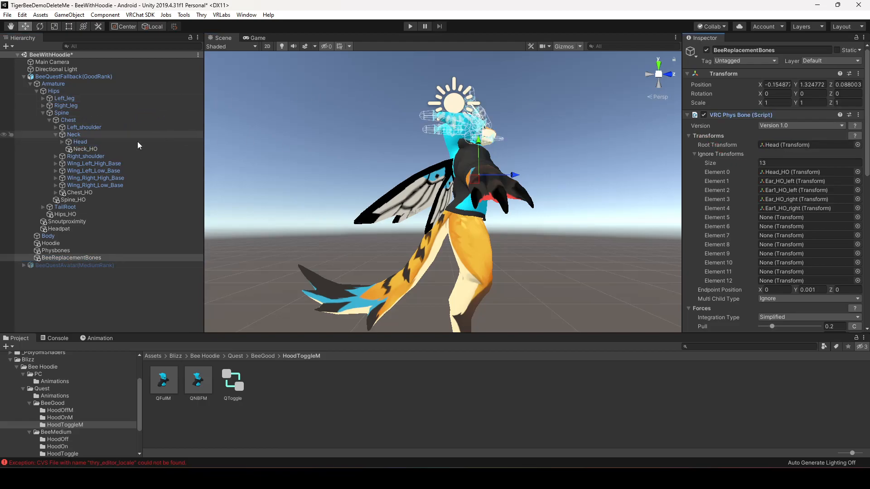
# - Add Antenae_Left and Antenae_Right to the head phys bone's Ignore Transforms as Elements 5 and 6
pyautogui.click(62, 142)
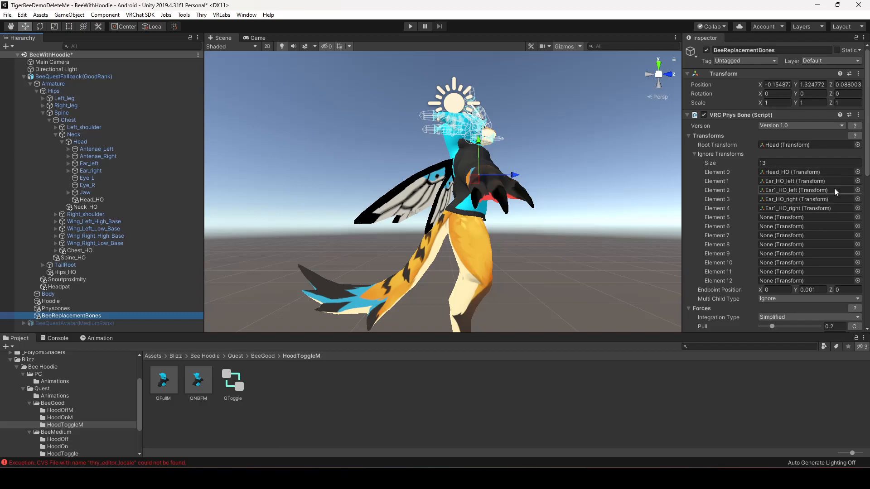
pyautogui.moveTo(682, 227); pyautogui.dragTo(672, 229)
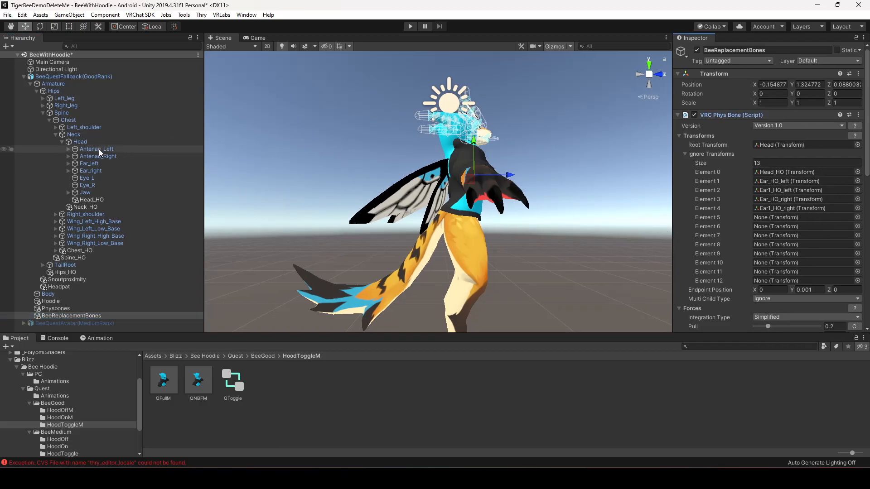
pyautogui.moveTo(99, 149); pyautogui.dragTo(777, 218)
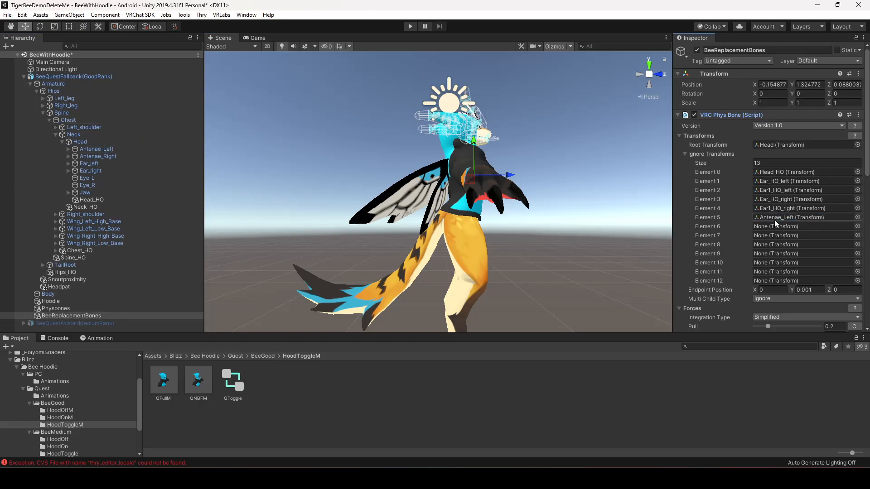
pyautogui.moveTo(98, 156); pyautogui.dragTo(776, 228)
# - Add Ear_left2 and Ear_right2 to the head phys bone's Ignore Transforms as Elements 7 and 8, collapsing both ear hierarchies
pyautogui.click(69, 164)
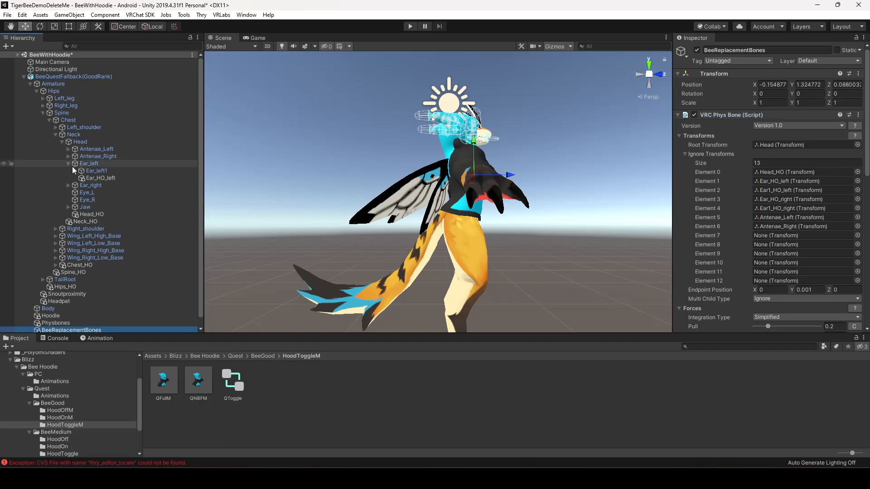
pyautogui.click(75, 170)
pyautogui.click(69, 200)
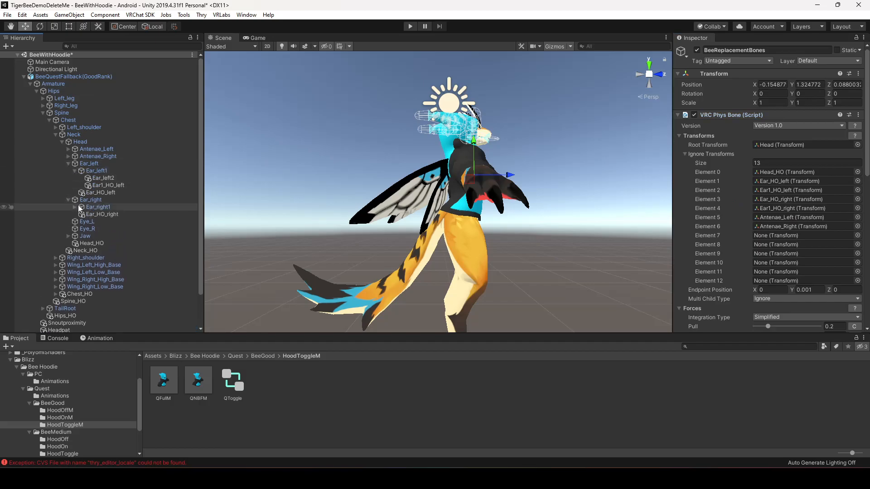
pyautogui.click(75, 208)
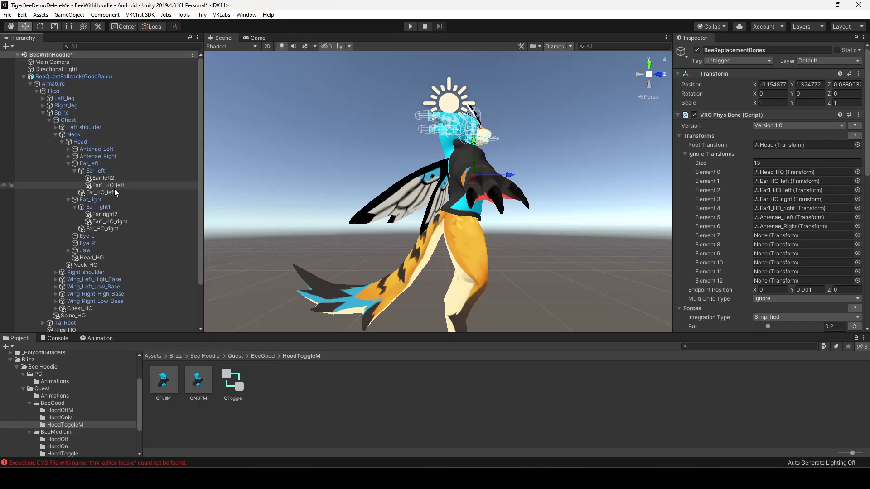
pyautogui.click(764, 222)
pyautogui.moveTo(764, 222); pyautogui.dragTo(779, 236)
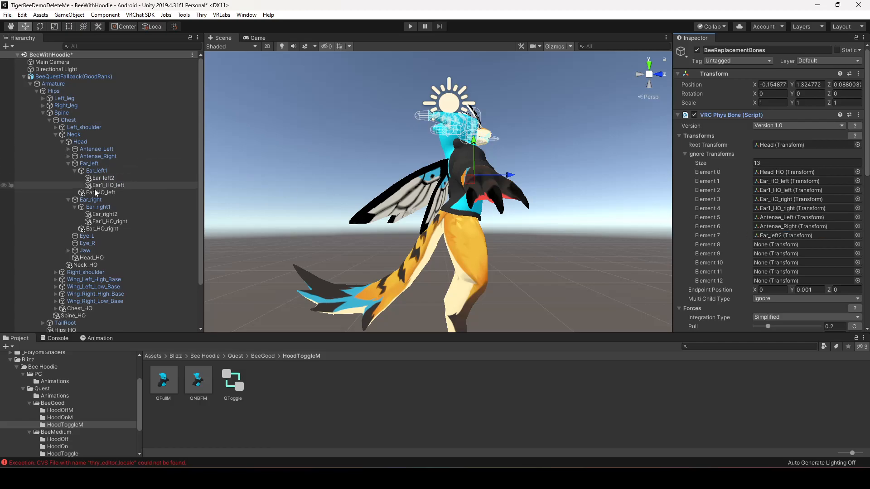
pyautogui.moveTo(109, 214); pyautogui.dragTo(780, 245)
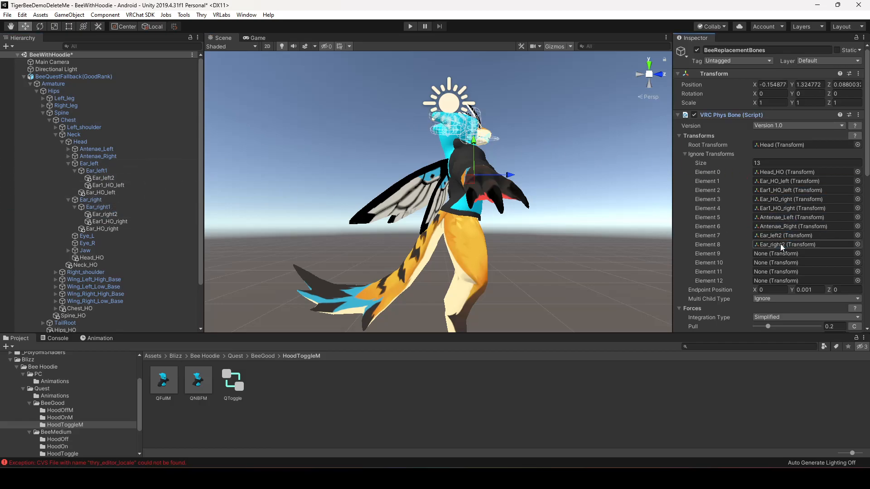
pyautogui.click(69, 164)
pyautogui.click(69, 170)
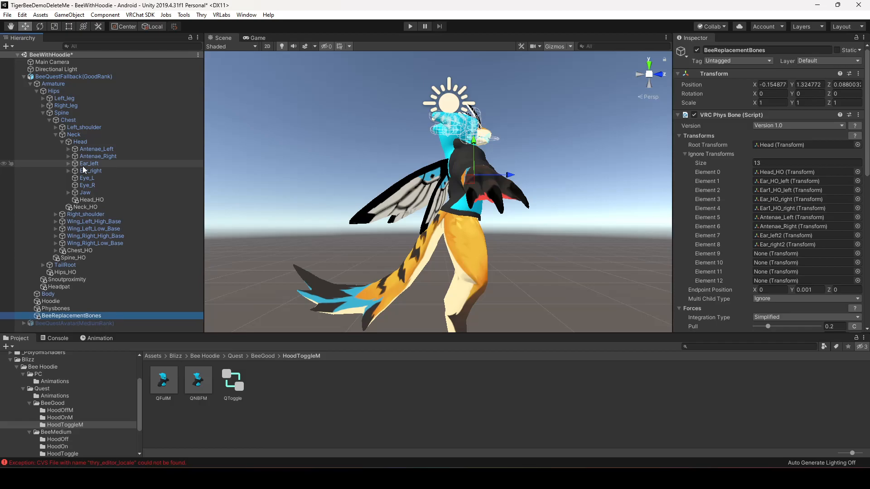
# - Add Eye_L, Eye_R and Jaw to the head phys bone's Ignore Transforms as Elements 9, 10 and 11
pyautogui.moveTo(673, 253); pyautogui.dragTo(689, 254)
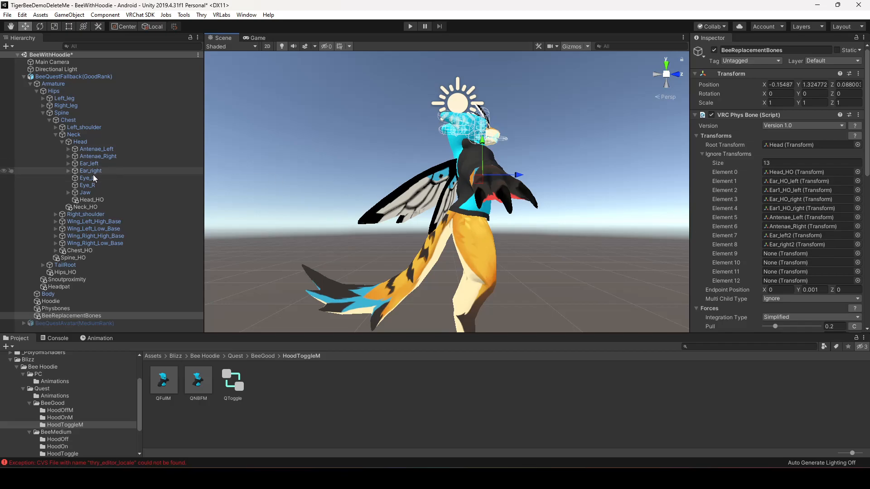
pyautogui.moveTo(94, 177); pyautogui.dragTo(797, 253)
pyautogui.moveTo(88, 184); pyautogui.dragTo(779, 268)
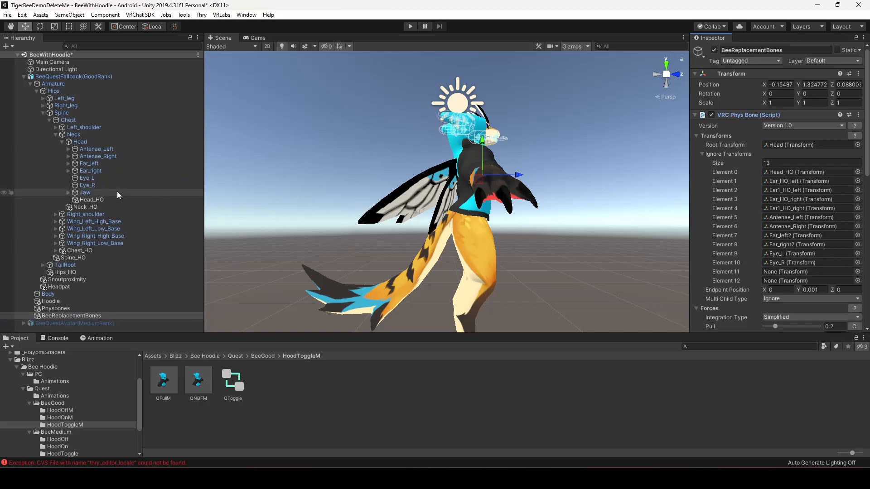
pyautogui.moveTo(88, 193); pyautogui.dragTo(779, 272)
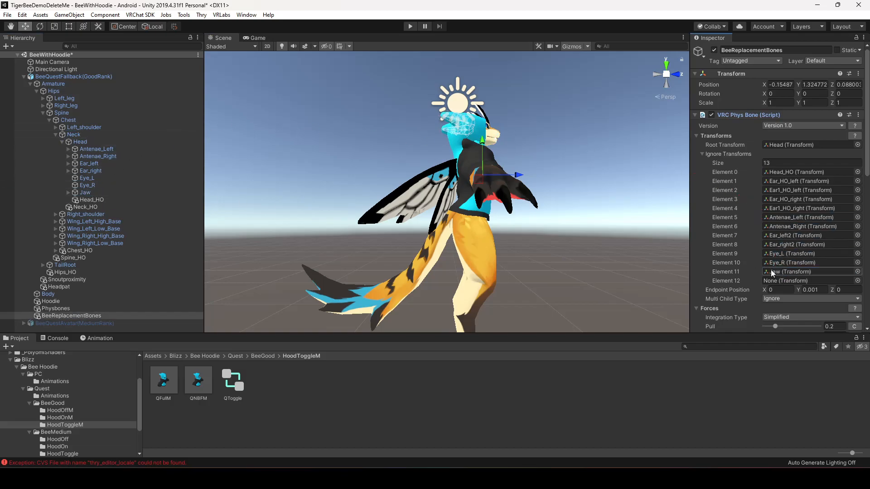
pyautogui.keyDown('alt'); pyautogui.moveTo(499, 153); pyautogui.dragTo(414, 155); pyautogui.keyUp('alt')
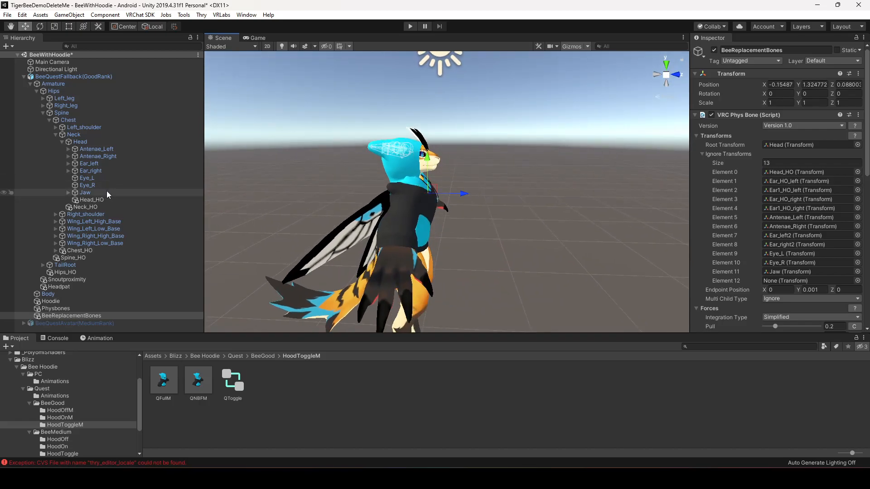
pyautogui.click(69, 194)
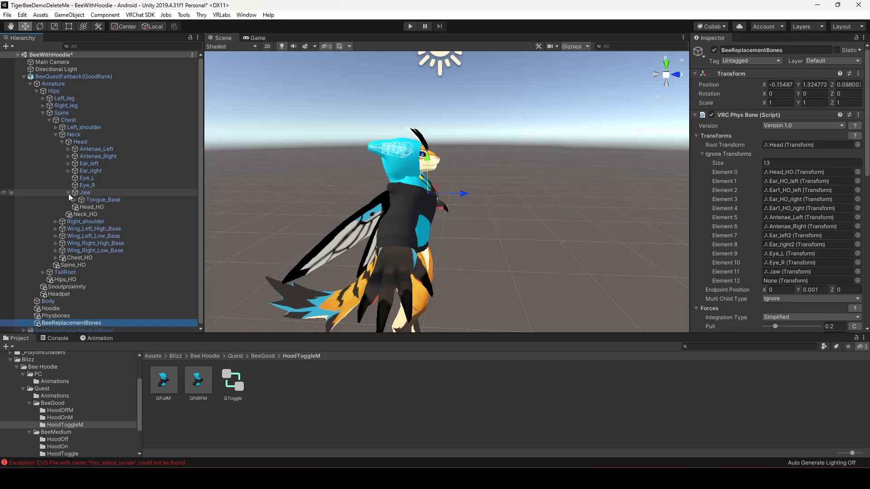
pyautogui.click(69, 194)
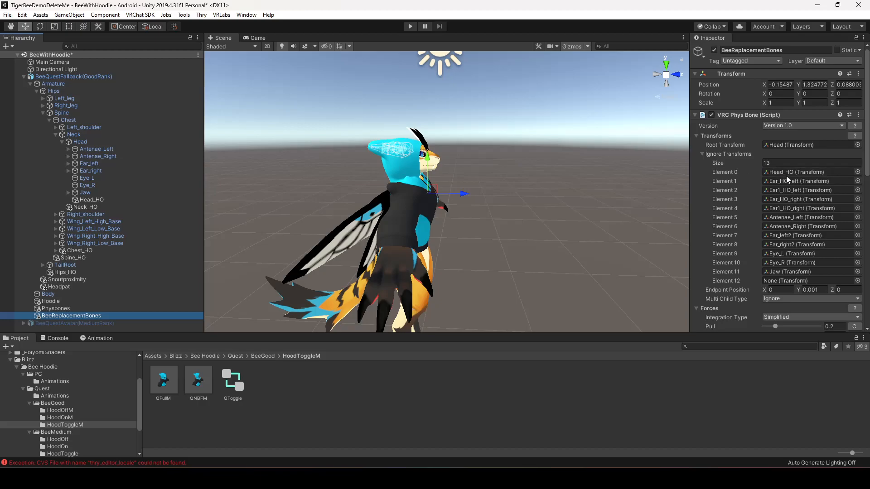
# - Set the head phys bone's Ignore Transforms size to 12, dropping the empty last element
pyautogui.click(779, 164)
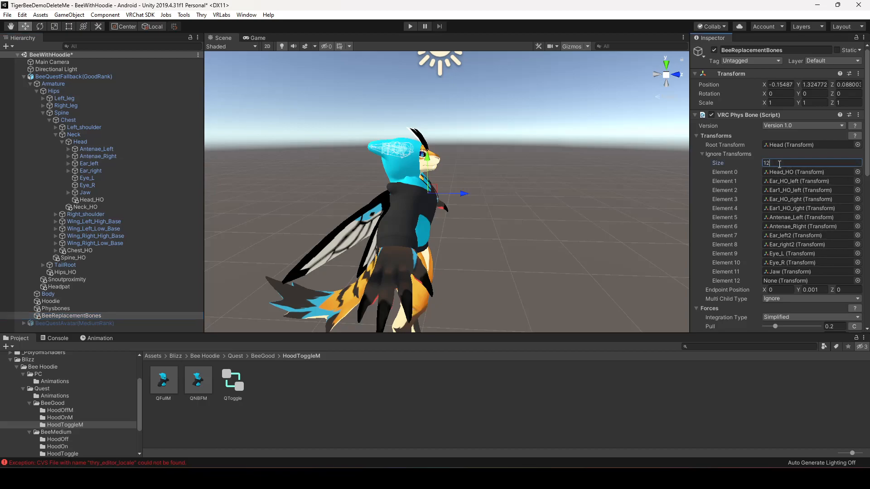
pyautogui.press('Return')
pyautogui.scroll(-3, 768, 187)
pyautogui.scroll(3, 761, 188)
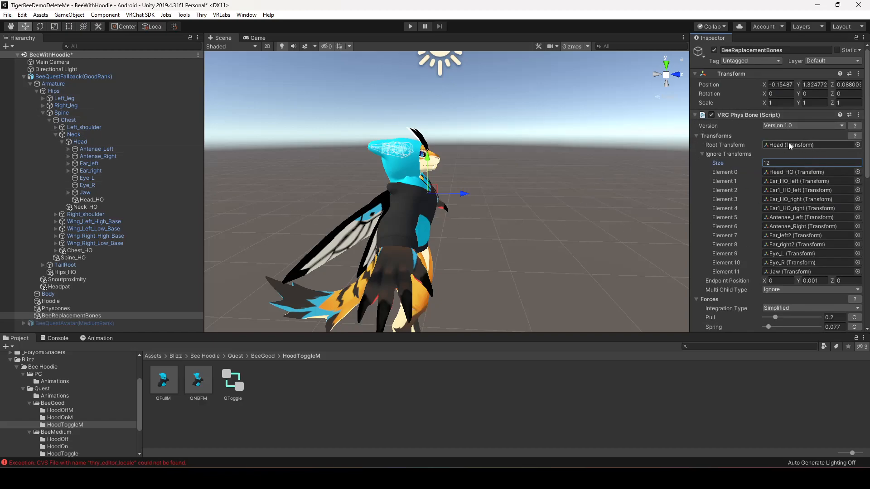
# - Add Antenae_Left3 and Antenae_Right3 to the second phys bone's Ignore Transforms as Elements 1 and 2, collapsing both antenna hierarchies
pyautogui.click(694, 115)
pyautogui.click(694, 125)
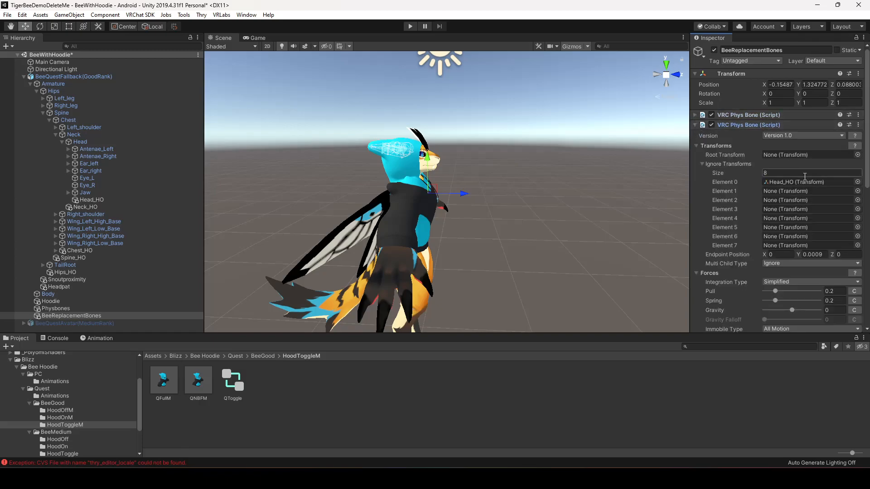
pyautogui.click(68, 149)
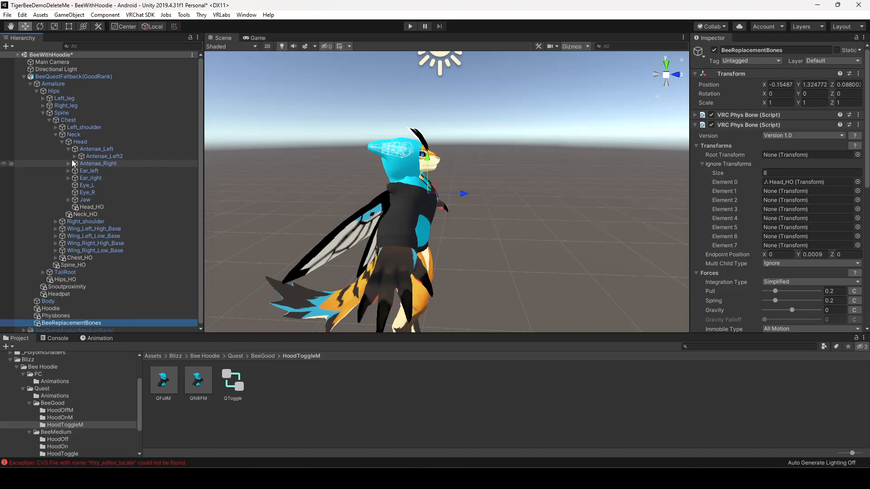
pyautogui.click(75, 156)
pyautogui.click(68, 171)
pyautogui.click(75, 178)
pyautogui.scroll(-4, 823, 213)
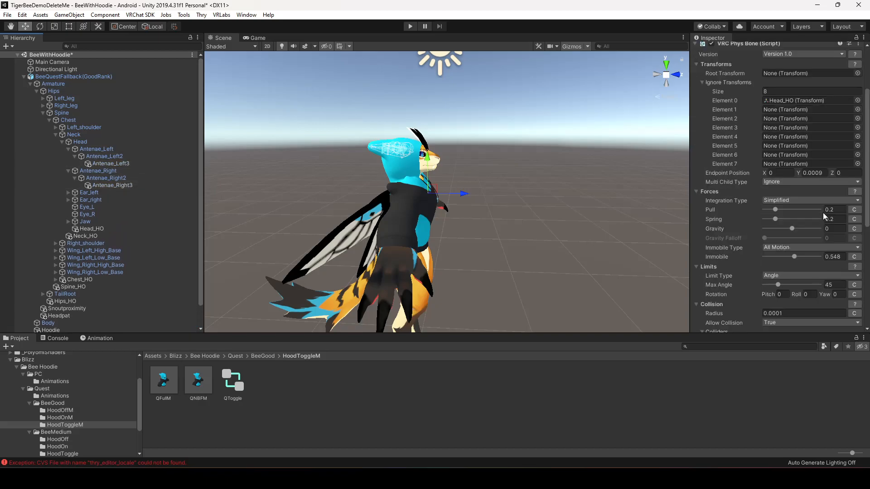
pyautogui.moveTo(113, 164); pyautogui.dragTo(796, 110)
pyautogui.moveTo(113, 185); pyautogui.dragTo(782, 119)
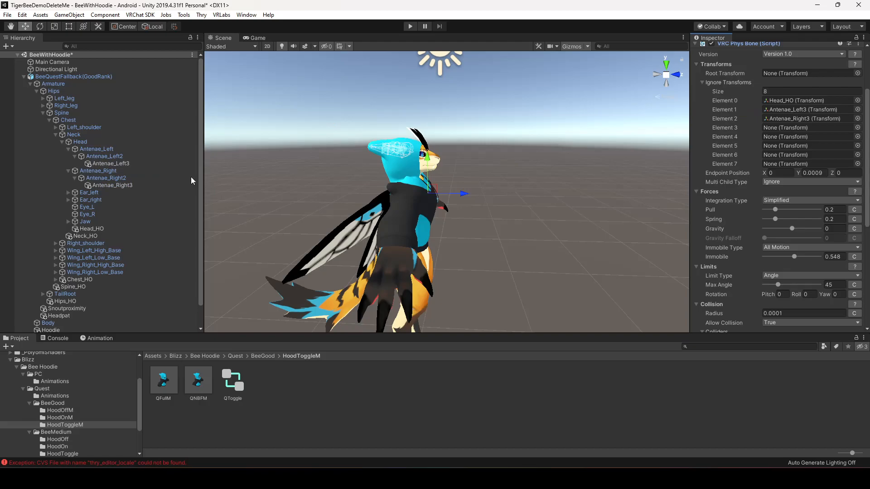
pyautogui.keyDown('alt'); pyautogui.click(69, 149); pyautogui.keyUp('alt')
pyautogui.click(69, 156)
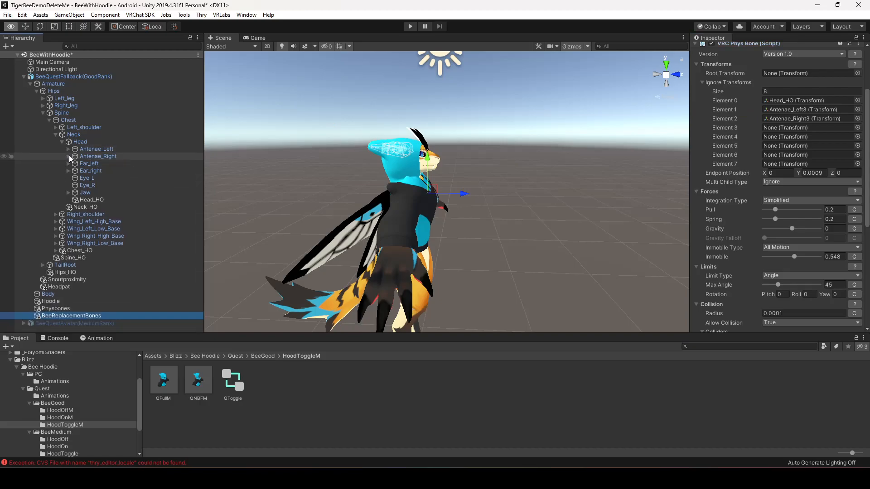
# - Fill Elements 3 to 7 of the second phys bone's Ignore Transforms with Ear_left, Ear_right, Eye_L, Eye_R and Jaw
pyautogui.moveTo(87, 164); pyautogui.dragTo(772, 127)
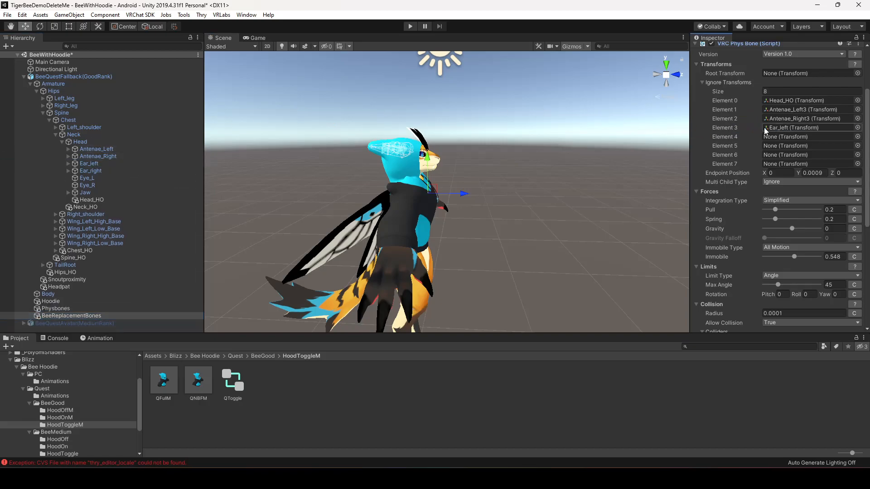
pyautogui.moveTo(92, 174); pyautogui.dragTo(770, 136)
pyautogui.moveTo(90, 177); pyautogui.dragTo(774, 146)
pyautogui.moveTo(93, 184); pyautogui.dragTo(772, 155)
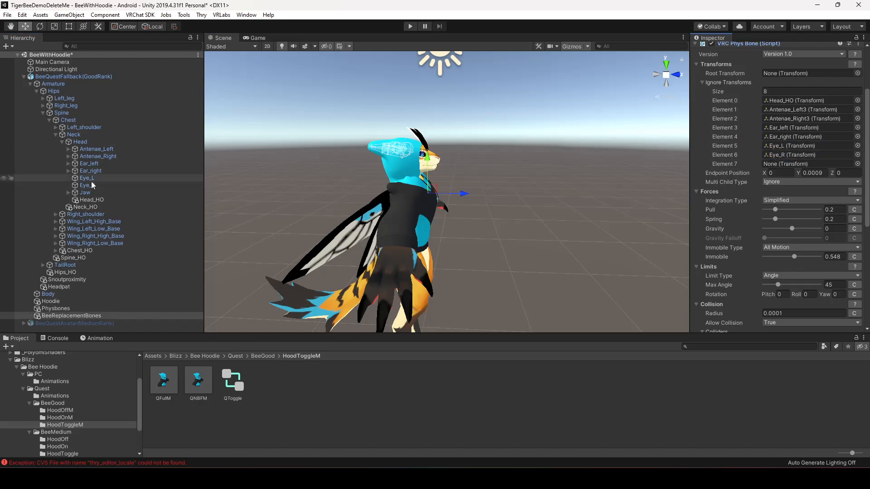
pyautogui.moveTo(86, 193); pyautogui.dragTo(781, 165)
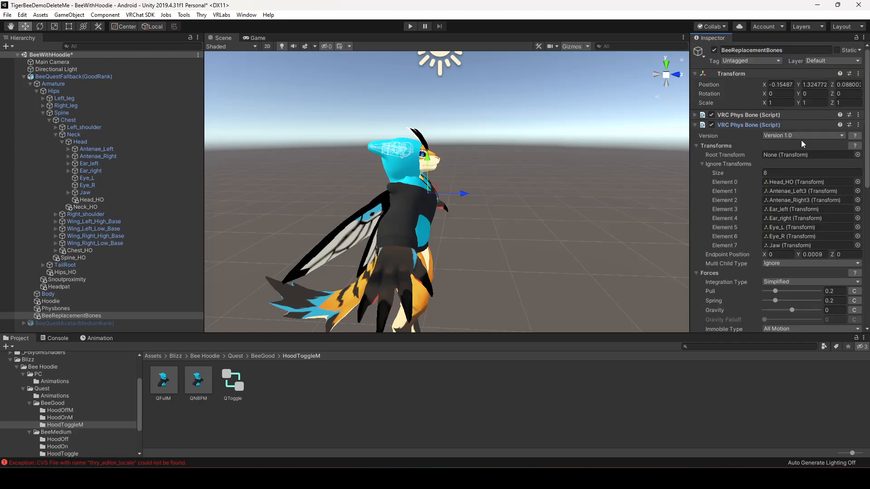
# - Set the second phys bone's Root Transform to Head and check the antennae in the scene
pyautogui.scroll(4, 808, 114)
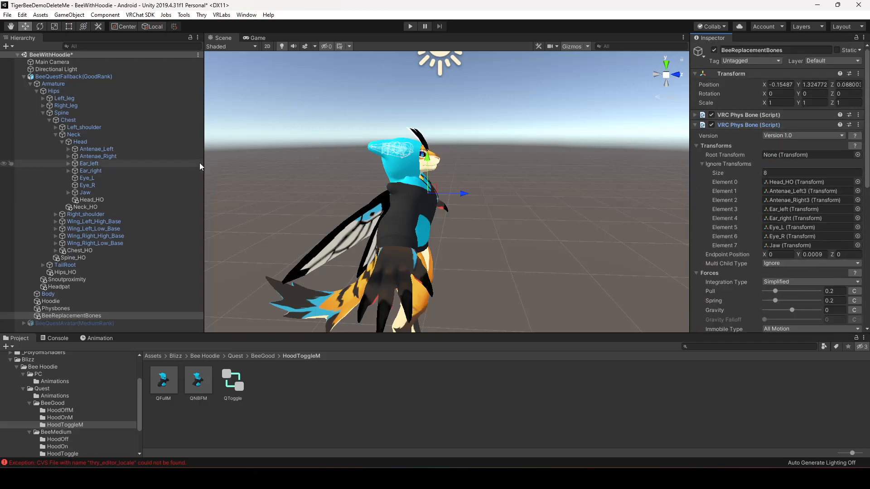
pyautogui.moveTo(91, 142); pyautogui.dragTo(785, 155)
pyautogui.scroll(4, 453, 126)
pyautogui.moveTo(454, 126); pyautogui.dragTo(428, 181, button='middle')
pyautogui.keyDown('alt'); pyautogui.moveTo(428, 180); pyautogui.dragTo(464, 188); pyautogui.keyUp('alt')
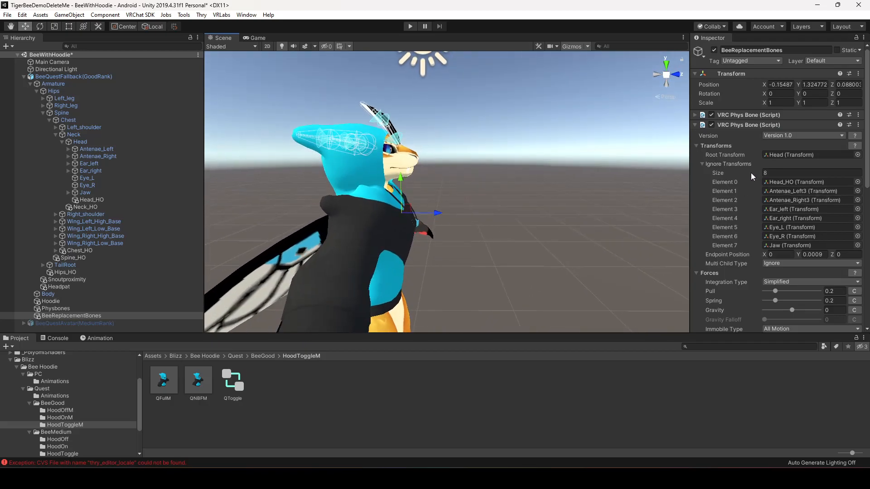
# - Set the Root Transform of the third phys bone on BeeReplacementBones to Chest
pyautogui.click(695, 125)
pyautogui.click(695, 134)
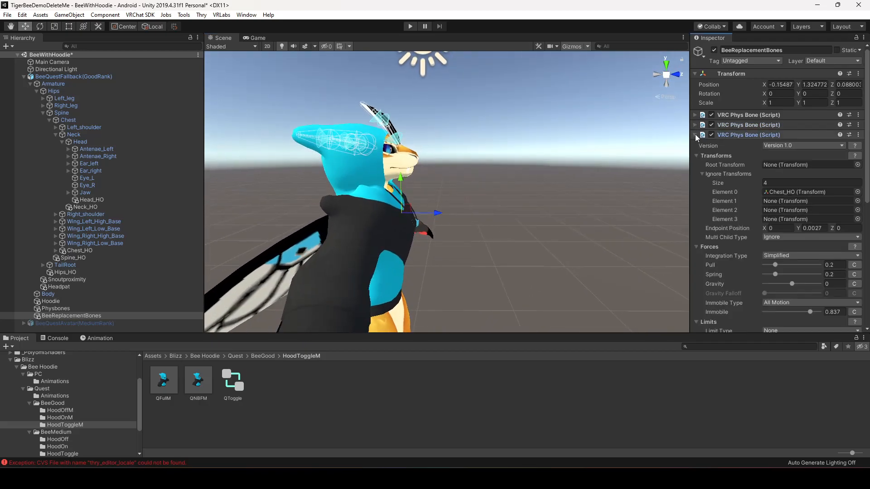
pyautogui.click(55, 135)
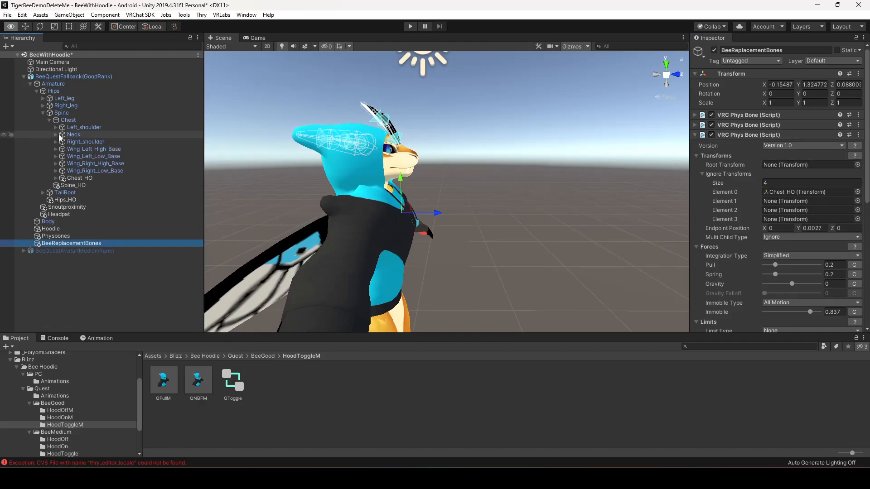
pyautogui.moveTo(67, 121); pyautogui.dragTo(782, 164)
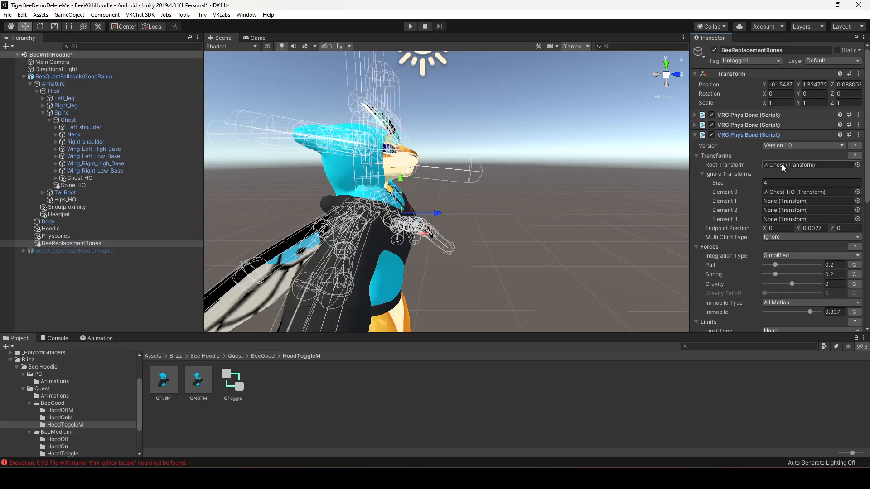
# - Add Left_shoulder, Neck and Right_shoulder to the chest phys bone's Ignore Transforms as Elements 1, 2 and 3
pyautogui.click(86, 128)
pyautogui.moveTo(86, 127); pyautogui.dragTo(786, 210)
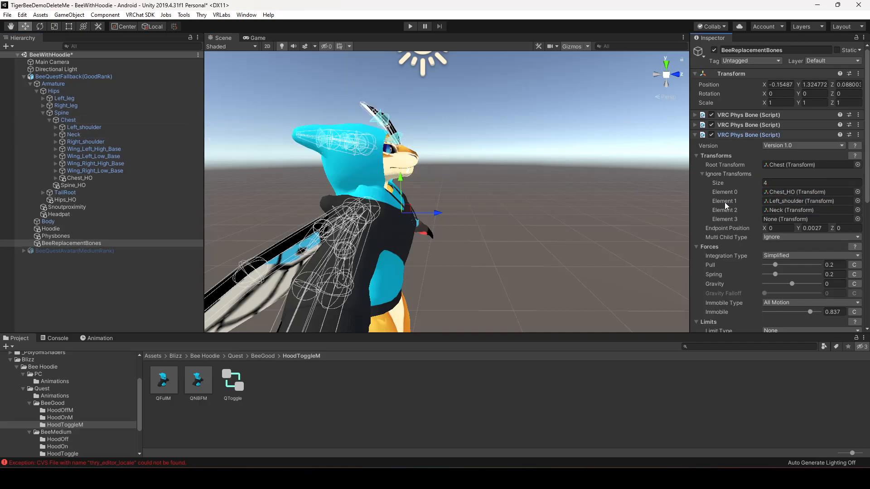
pyautogui.moveTo(80, 141); pyautogui.dragTo(793, 219)
pyautogui.keyDown('alt'); pyautogui.moveTo(620, 216); pyautogui.dragTo(391, 141); pyautogui.keyUp('alt')
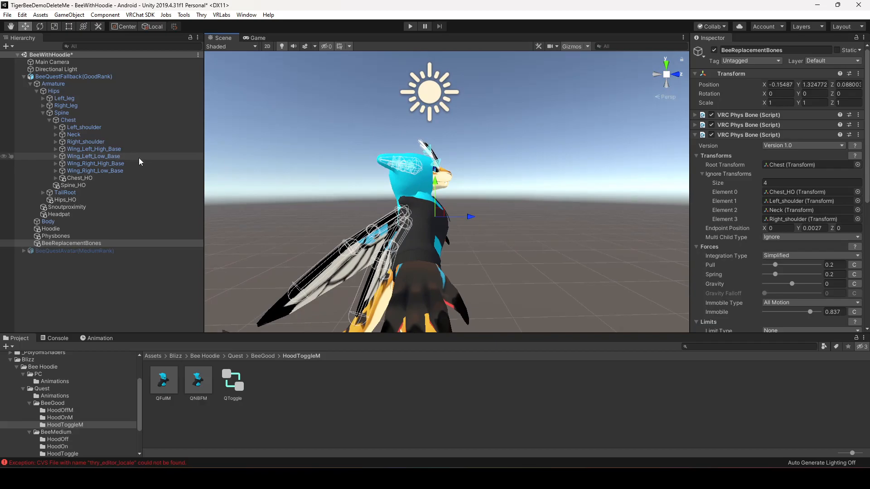
# - Deactivate BeeQuestFallback(GoodRank) and activate BeeQuestAvatar(MediumRank) in the scene
pyautogui.keyDown('alt'); pyautogui.click(29, 84); pyautogui.keyUp('alt')
pyautogui.click(24, 76)
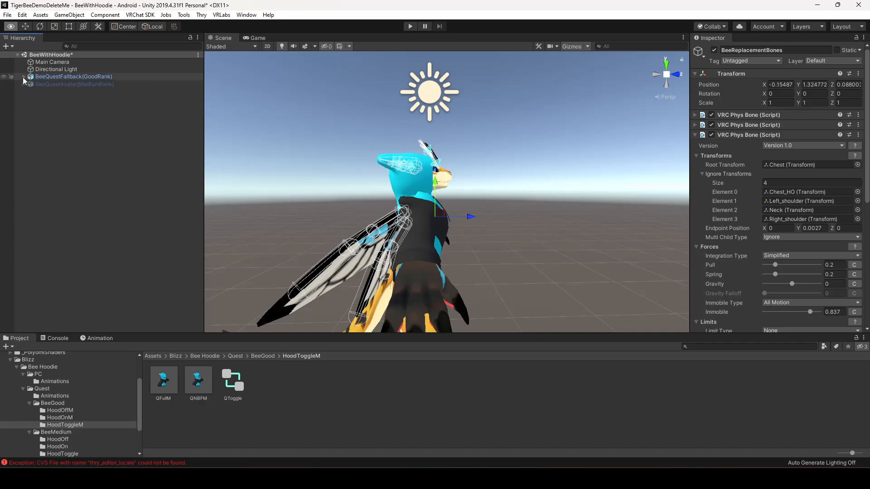
pyautogui.click(86, 77)
pyautogui.click(714, 50)
pyautogui.click(105, 84)
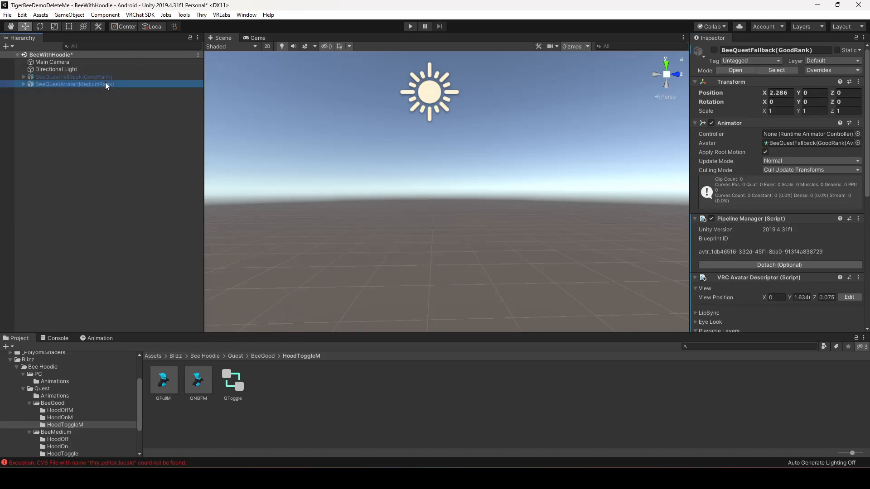
pyautogui.click(714, 50)
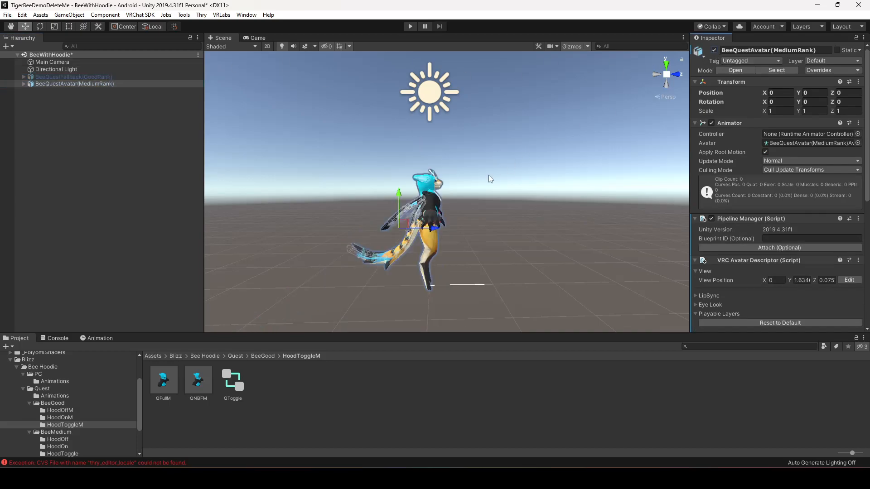
pyautogui.scroll(5, 476, 188)
pyautogui.keyDown('alt'); pyautogui.moveTo(457, 234); pyautogui.dragTo(304, 186); pyautogui.keyUp('alt')
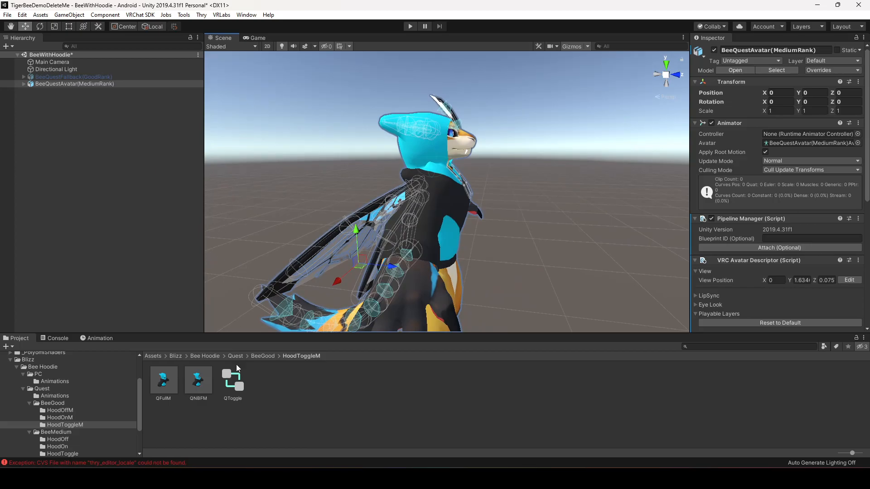
# - Open the VRLabs AV3 Manager and assign BeeQuestAvatar(MediumRank) as its avatar
pyautogui.click(52, 83)
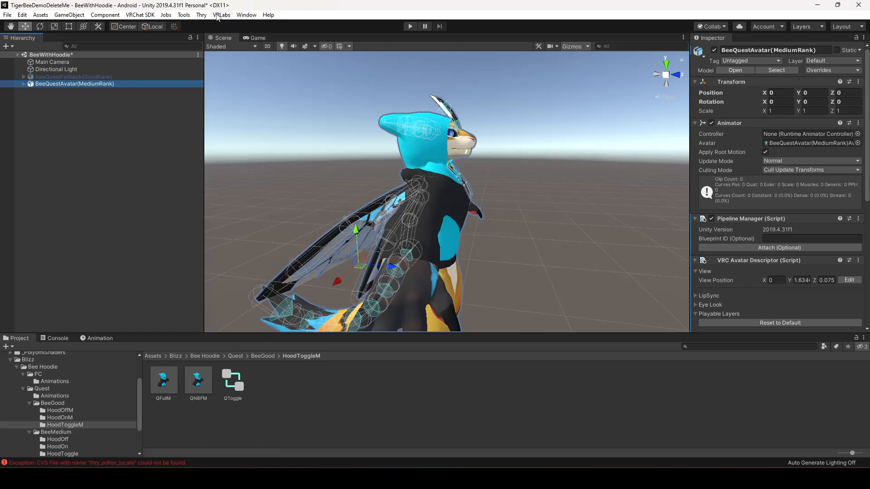
pyautogui.click(154, 356)
pyautogui.doubleClick(283, 380)
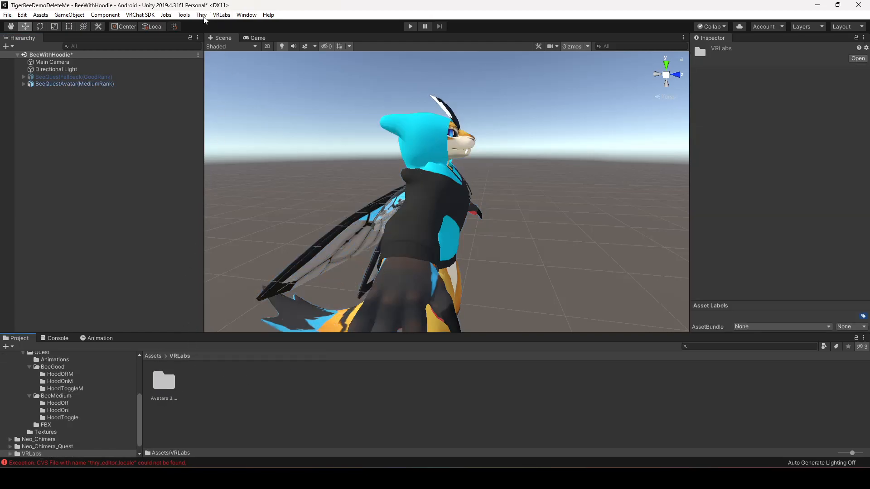
pyautogui.click(153, 356)
pyautogui.click(223, 15)
pyautogui.click(229, 25)
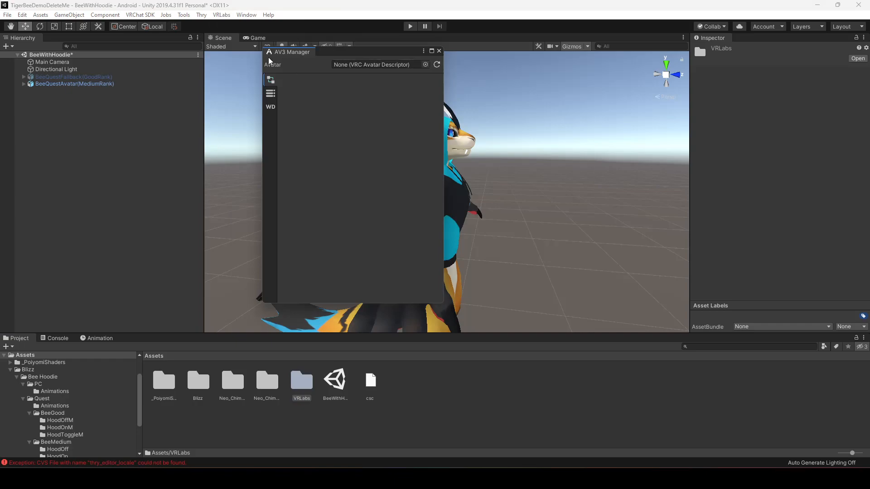
pyautogui.click(71, 84)
pyautogui.moveTo(71, 87); pyautogui.dragTo(376, 68)
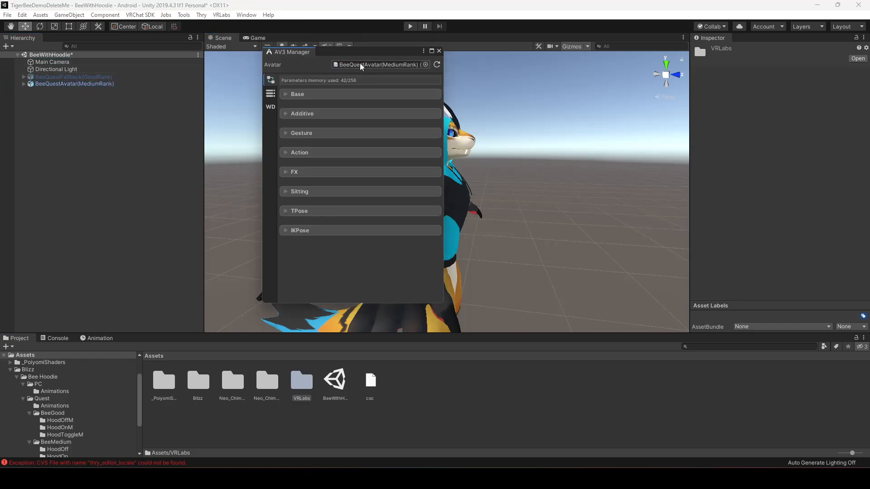
# - Start an animator merge for the avatar's FX layer and open the project folder Blizz/Bee Hoodie/Quest/BeeMedium
pyautogui.click(286, 172)
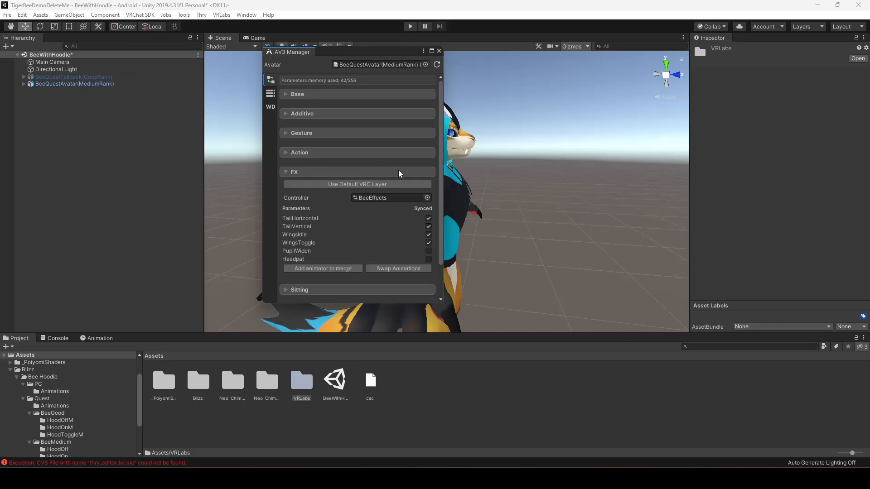
pyautogui.click(329, 269)
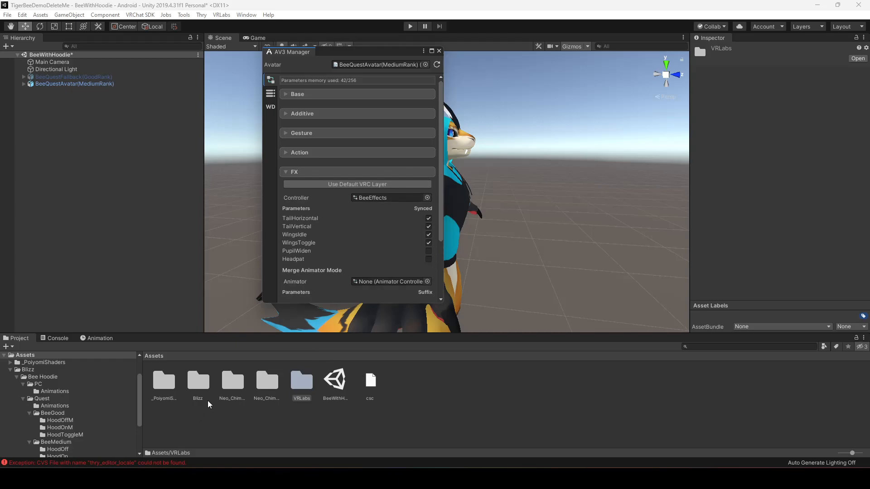
pyautogui.doubleClick(198, 385)
pyautogui.doubleClick(162, 385)
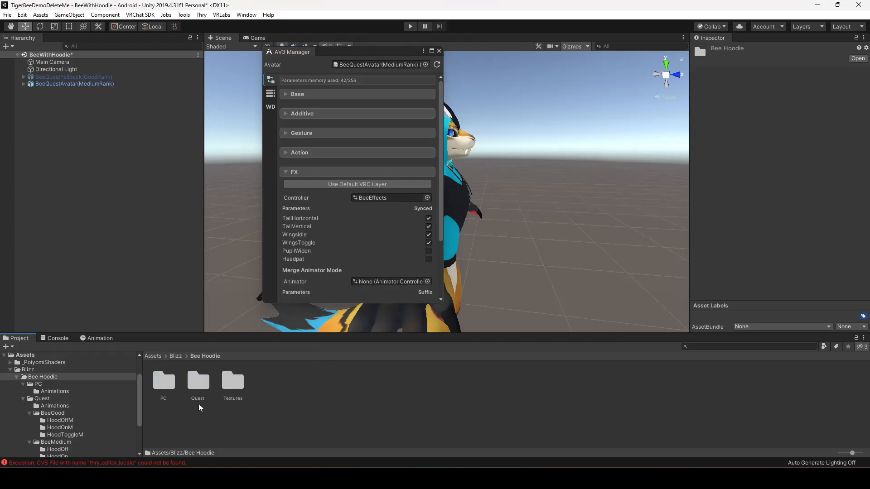
pyautogui.doubleClick(199, 386)
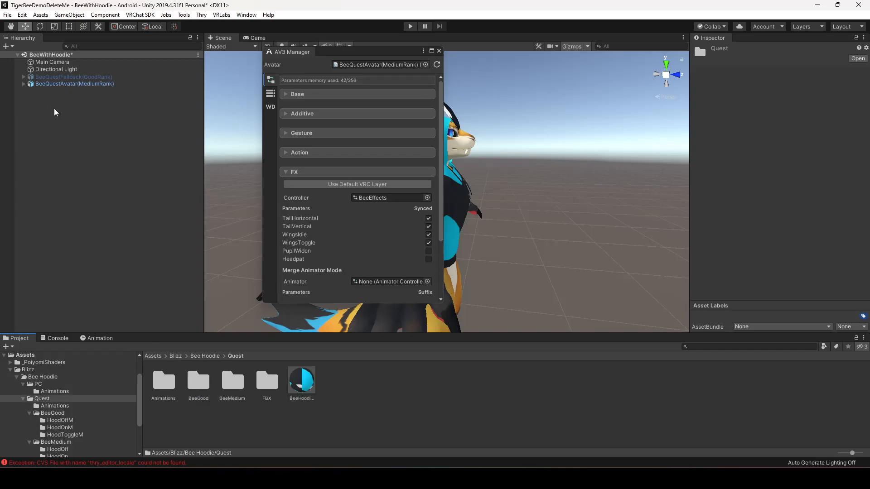
pyautogui.doubleClick(235, 385)
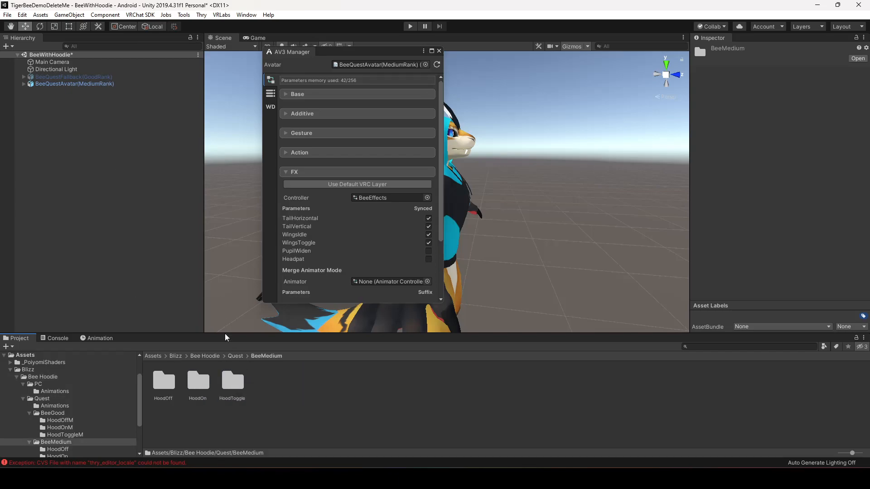
# - Examine the contents of the hood toggle, hood on and hood off folders in both BeeMedium and BeeGood
pyautogui.doubleClick(234, 385)
pyautogui.click(267, 356)
pyautogui.doubleClick(202, 384)
pyautogui.click(268, 357)
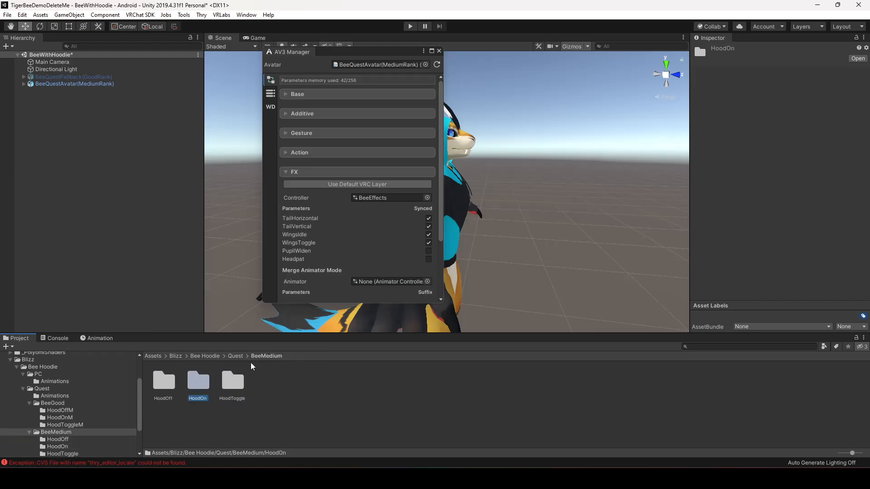
pyautogui.doubleClick(164, 383)
pyautogui.click(275, 357)
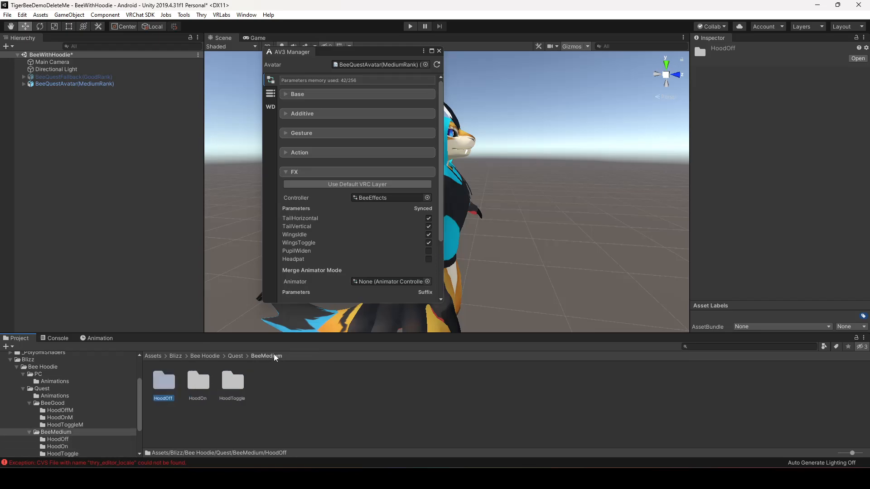
pyautogui.click(235, 356)
pyautogui.doubleClick(199, 383)
pyautogui.click(234, 385)
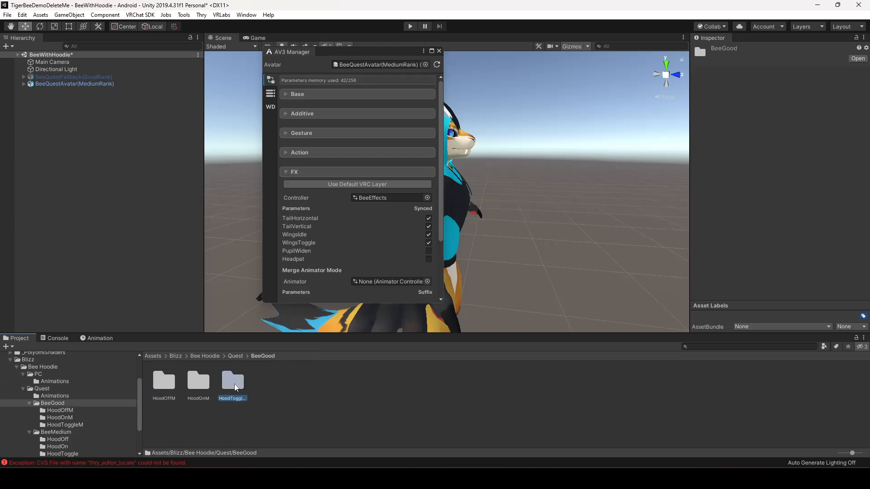
pyautogui.doubleClick(236, 385)
pyautogui.click(263, 357)
pyautogui.doubleClick(198, 383)
pyautogui.click(263, 357)
pyautogui.click(172, 383)
pyautogui.doubleClick(172, 384)
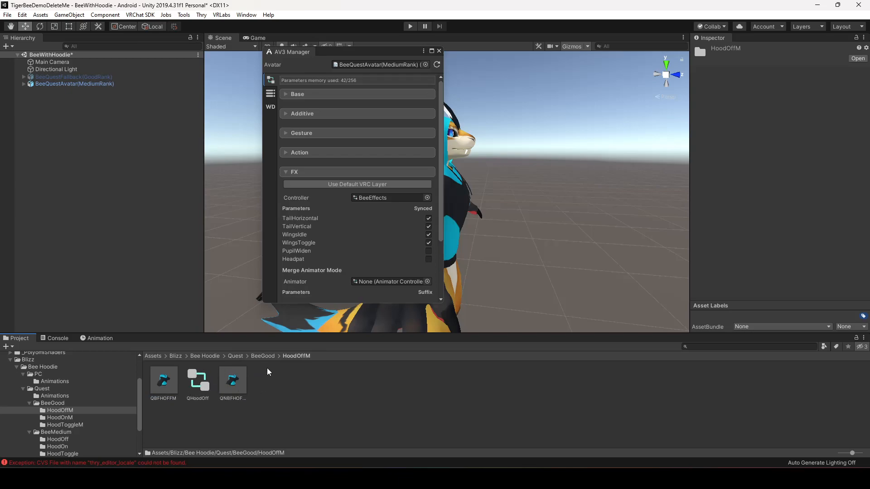
pyautogui.click(262, 356)
pyautogui.click(235, 357)
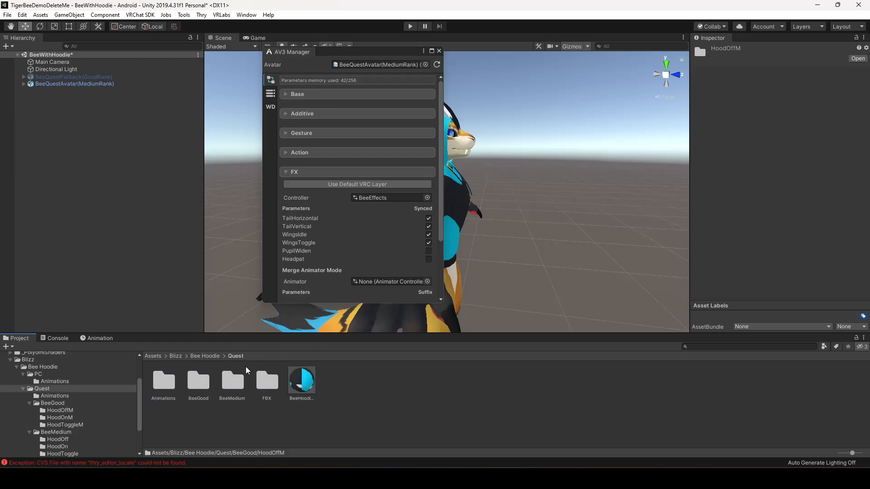
# - Assign the QToggle controller from BeeMedium/HoodToggle as the animator to merge into the FX layer
pyautogui.doubleClick(233, 382)
pyautogui.doubleClick(233, 382)
pyautogui.moveTo(236, 382); pyautogui.dragTo(365, 287)
pyautogui.moveTo(378, 252); pyautogui.dragTo(310, 270)
pyautogui.moveTo(370, 285); pyautogui.dragTo(384, 285)
# - Merge QToggle into the current BeeEffects controller, leaving all parameter suffixes blank
pyautogui.scroll(-5, 368, 231)
pyautogui.click(368, 232)
pyautogui.click(354, 156)
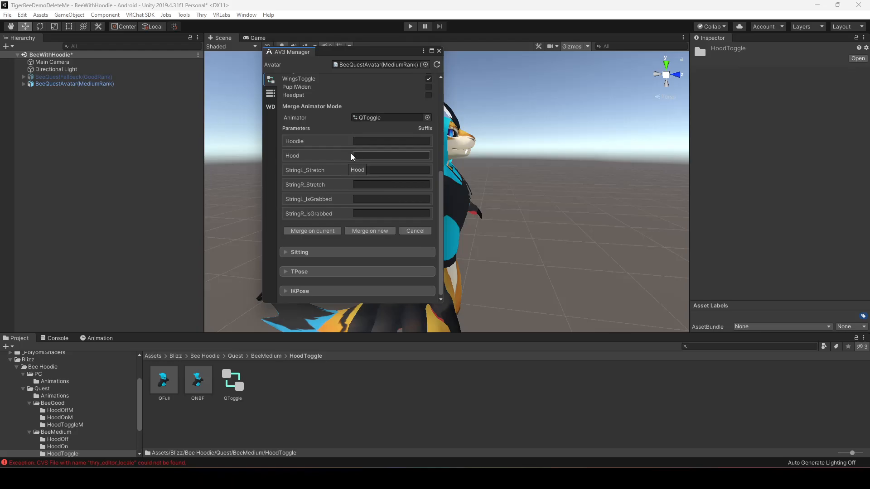
pyautogui.click(330, 231)
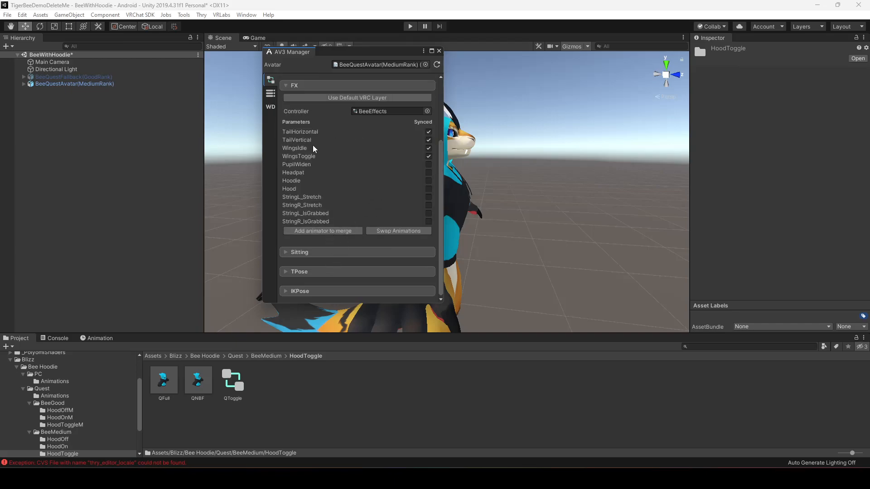
# - Collapse the avatar's FX section and close the AV3 Manager
pyautogui.scroll(3, 304, 119)
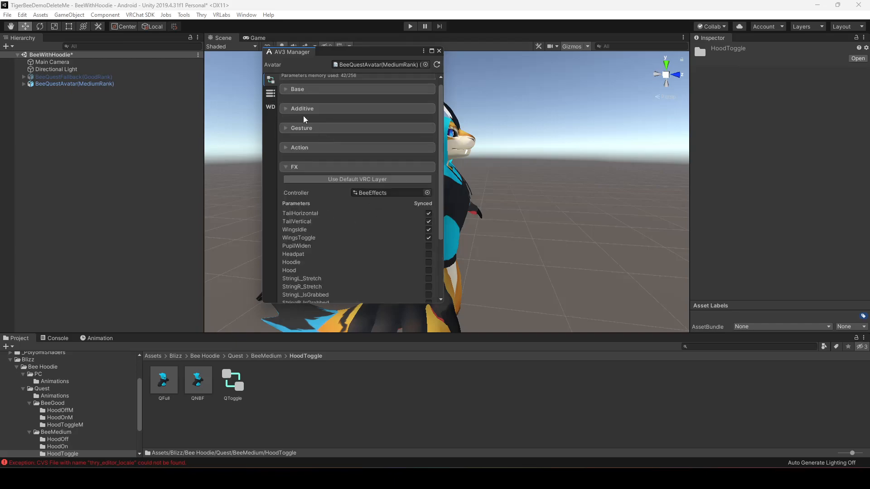
pyautogui.click(286, 168)
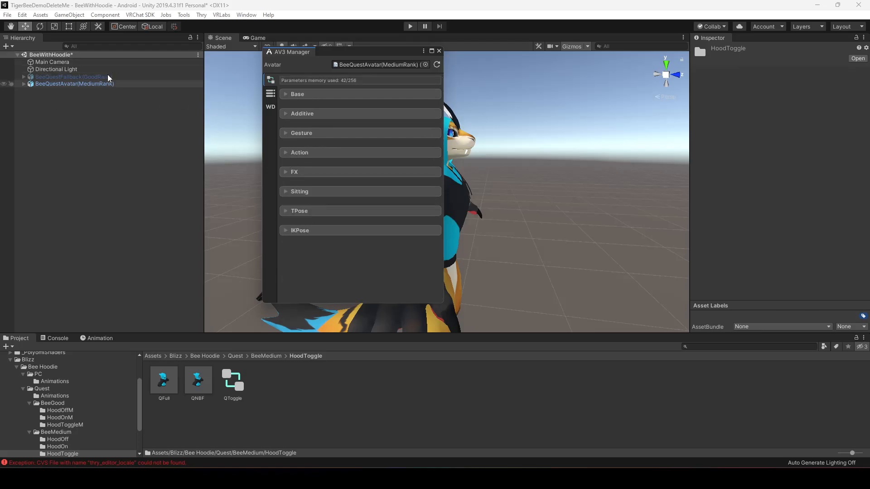
pyautogui.click(439, 51)
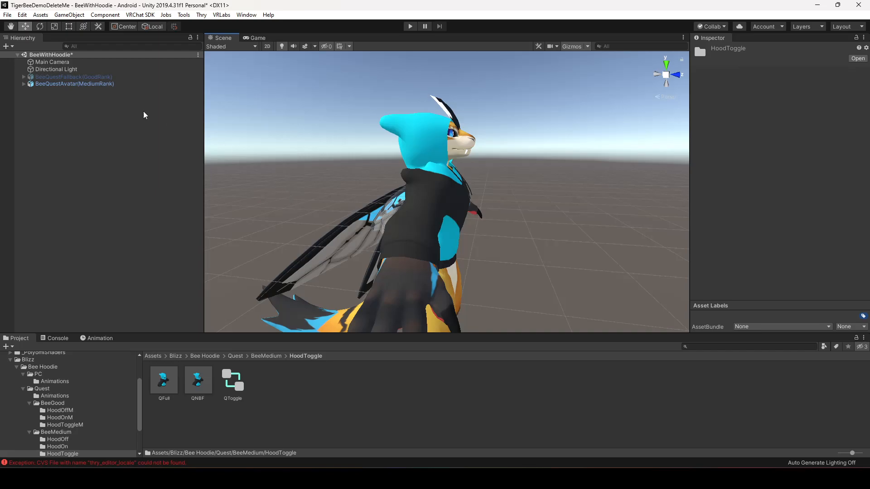
# - Open the BeeEffects FX controller of BeeQuestAvatar(MediumRank) and review its layers and parameters
pyautogui.click(24, 84)
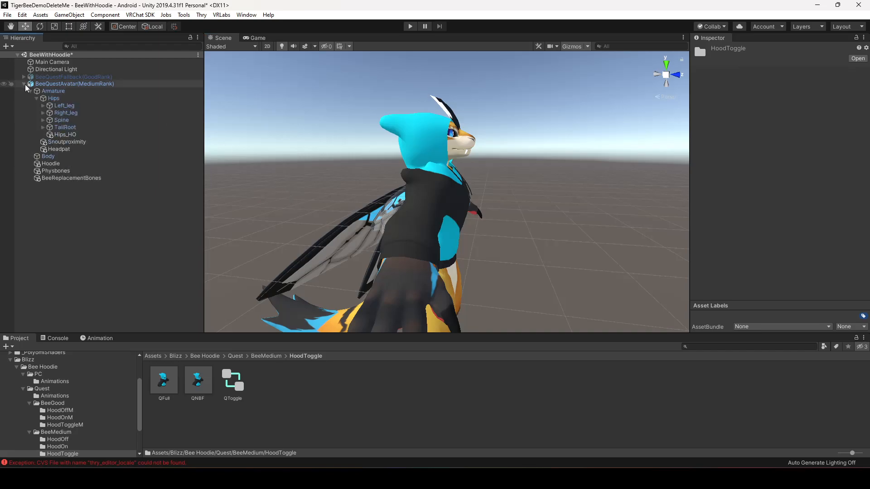
pyautogui.click(78, 85)
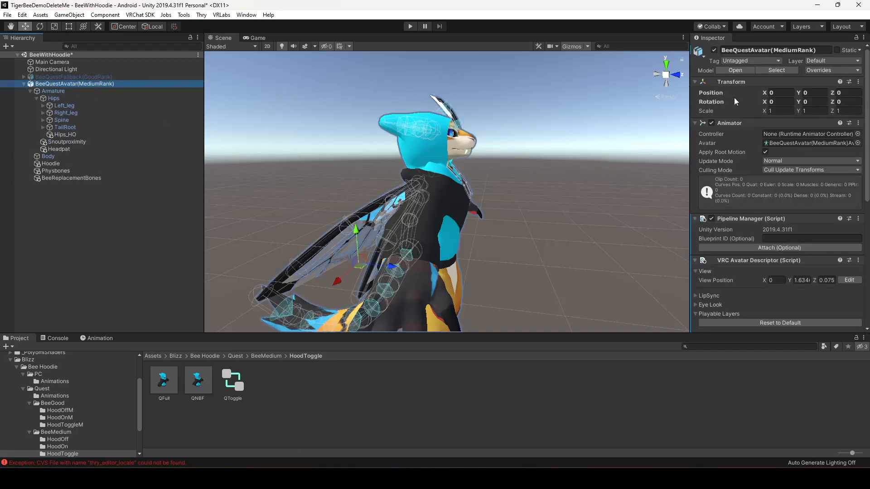
pyautogui.scroll(-10, 748, 208)
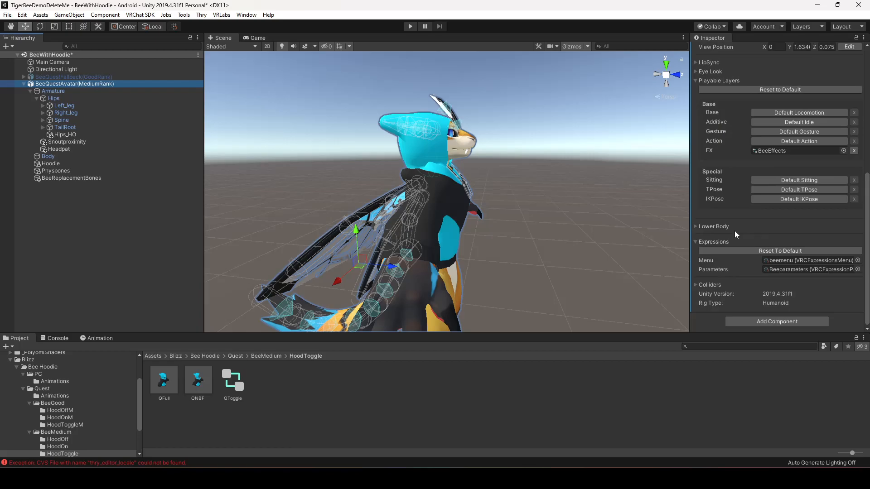
pyautogui.doubleClick(782, 152)
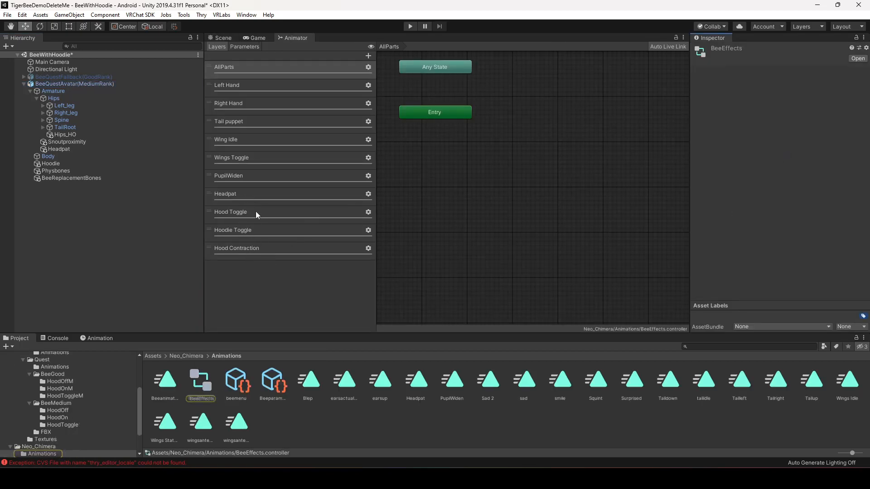
pyautogui.click(243, 46)
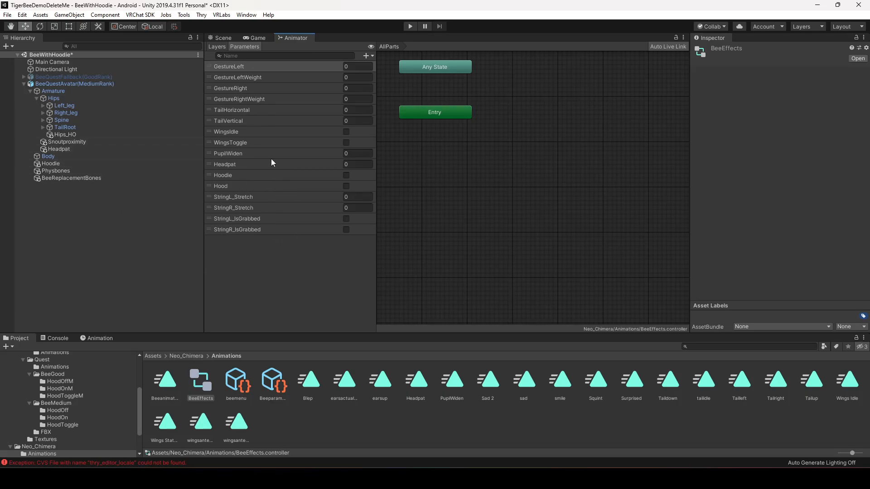
# - Add two Bool parameters named Hoodie and Hood to the medium-rank avatar's Beeparameters expression parameters
pyautogui.click(73, 85)
pyautogui.scroll(-5, 780, 155)
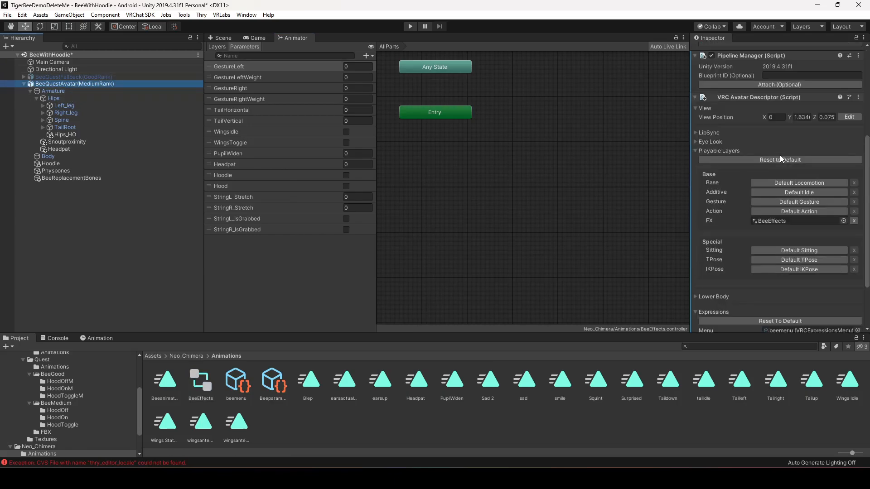
pyautogui.scroll(-3, 779, 155)
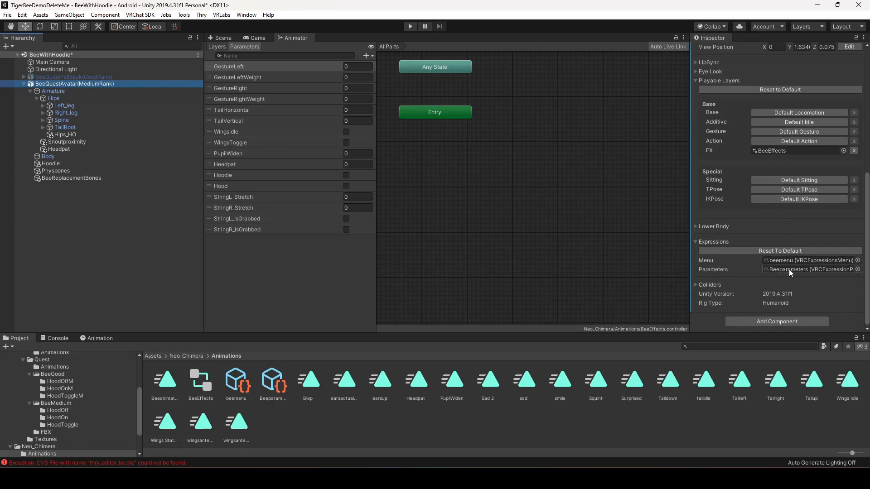
pyautogui.click(802, 271)
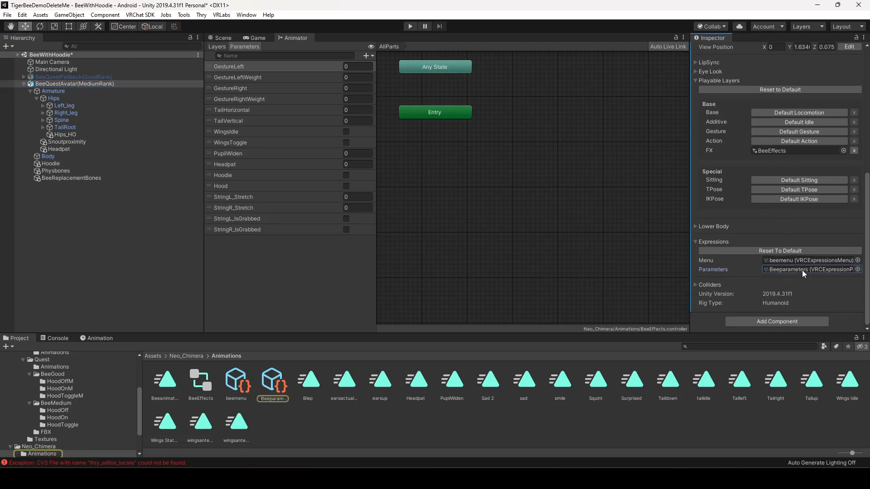
pyautogui.click(802, 270)
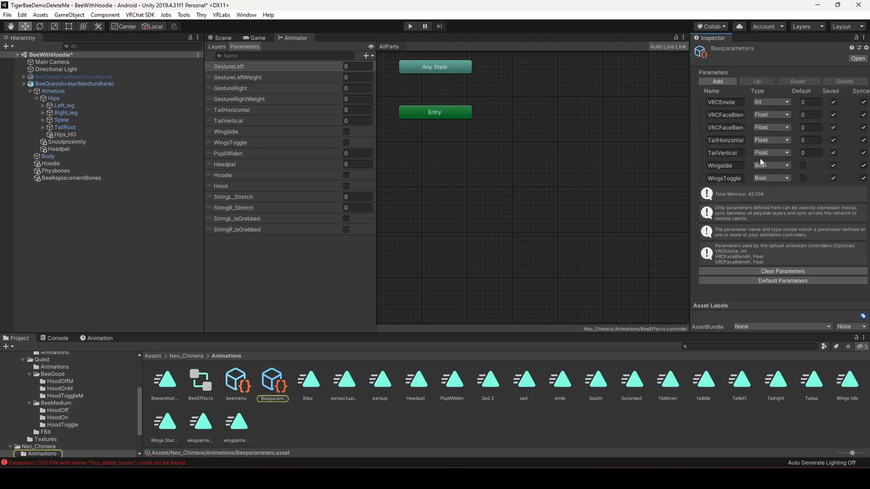
pyautogui.click(721, 84)
pyautogui.click(719, 82)
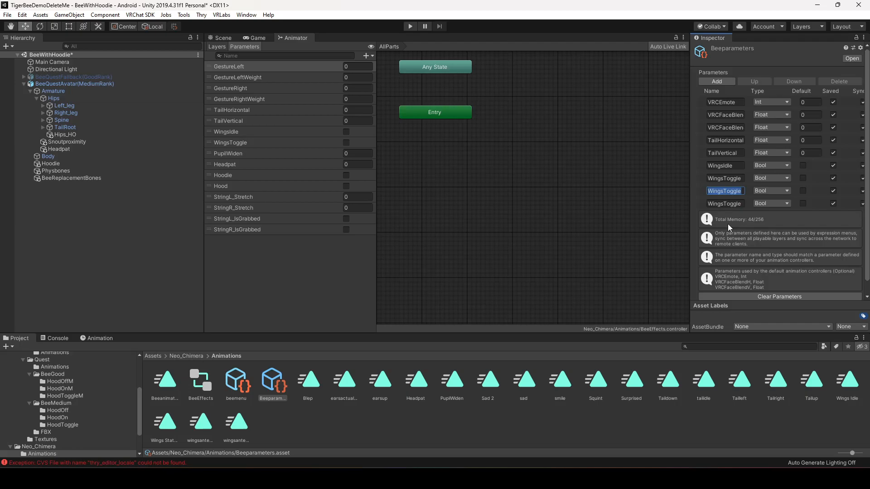
pyautogui.write('Hoodie')
pyautogui.write('Hood')
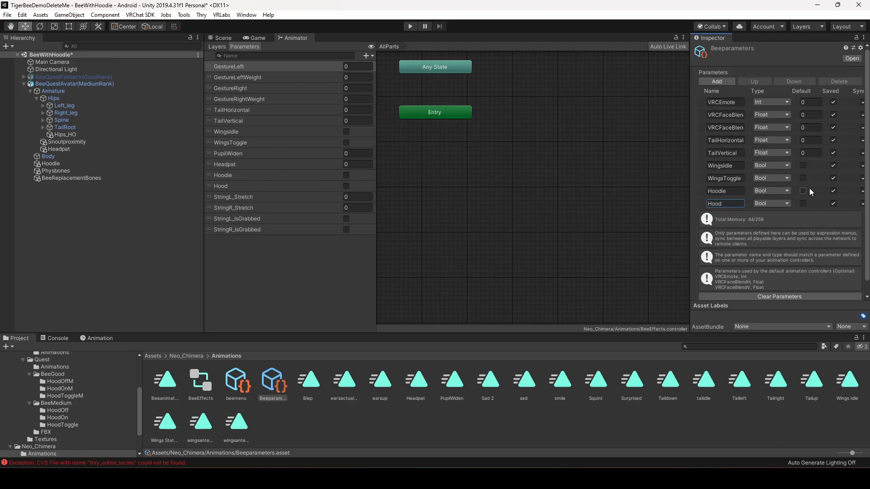
# - Turn on the default value of the Hood parameter and widen the Inspector to show full parameter names
pyautogui.click(803, 203)
pyautogui.moveTo(688, 212); pyautogui.dragTo(573, 212)
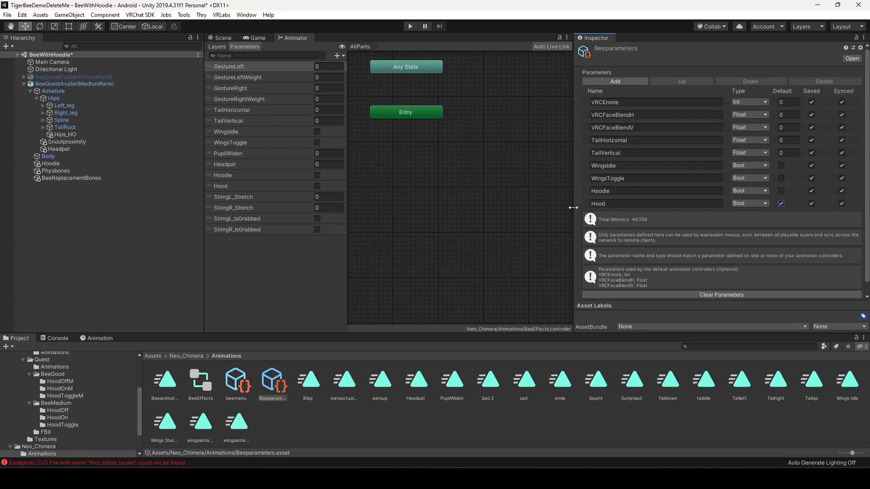
pyautogui.moveTo(573, 208); pyautogui.dragTo(635, 210)
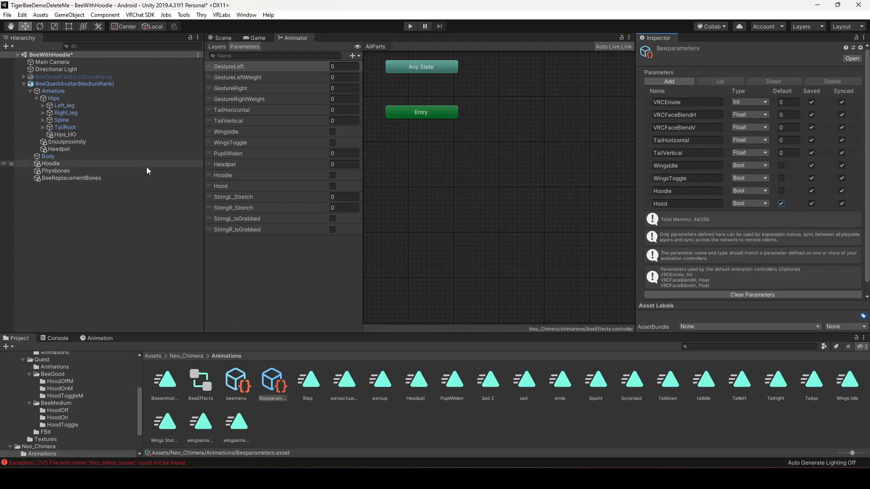
# - Open the medium-rank avatar's beemenu expressions menu and add two new controls
pyautogui.click(77, 86)
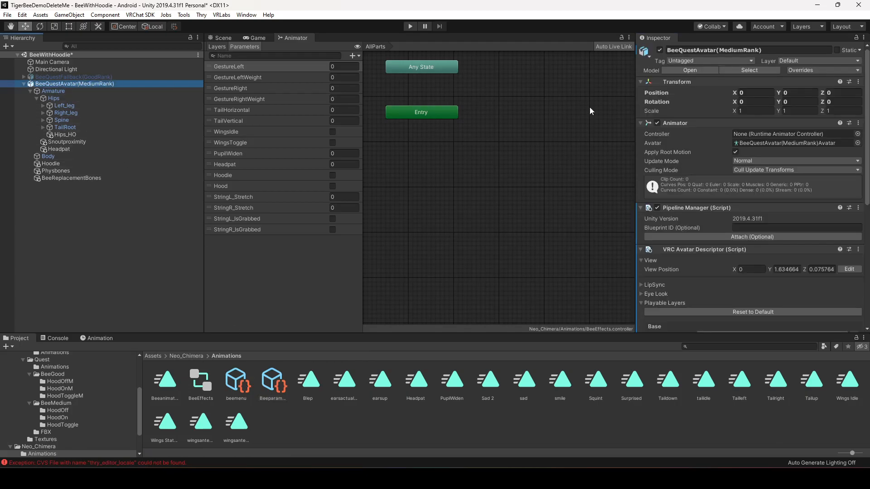
pyautogui.scroll(-8, 808, 222)
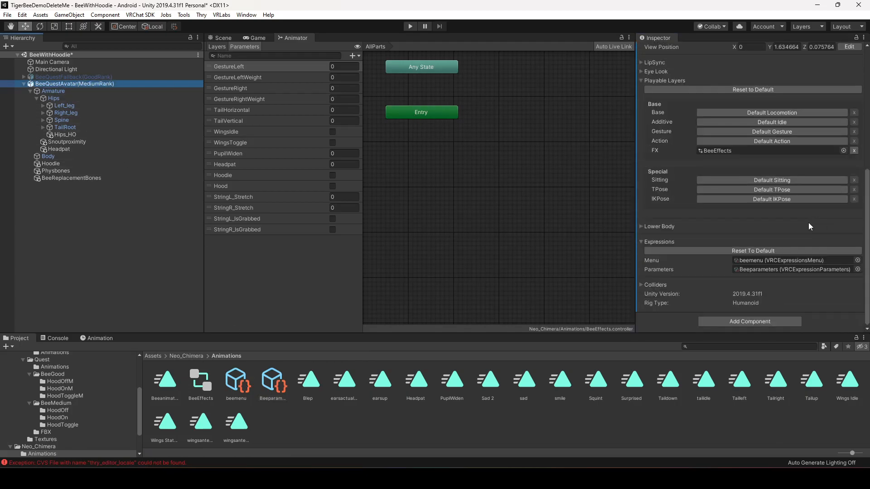
pyautogui.doubleClick(770, 260)
pyautogui.click(734, 122)
pyautogui.click(734, 131)
# - Set up the first new menu control as a Toggle named Hoodie using the Hoodie Bool parameter
pyautogui.click(648, 121)
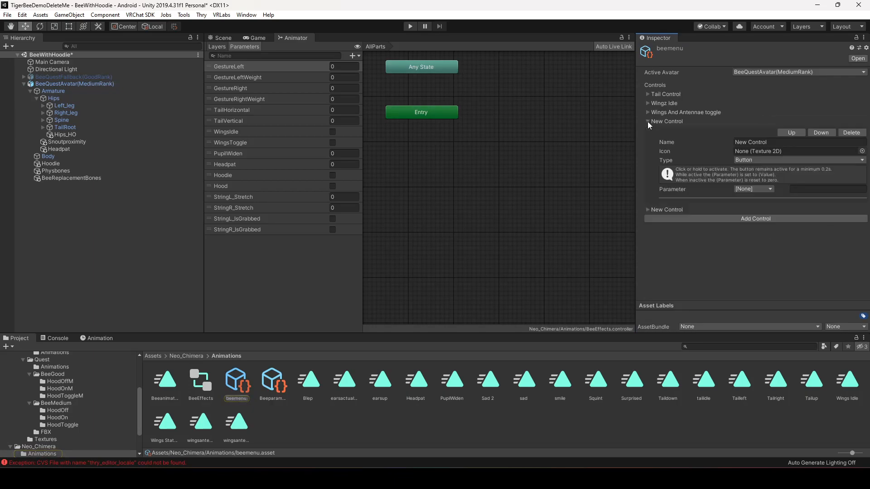
pyautogui.click(763, 142)
pyautogui.write('Hoodie')
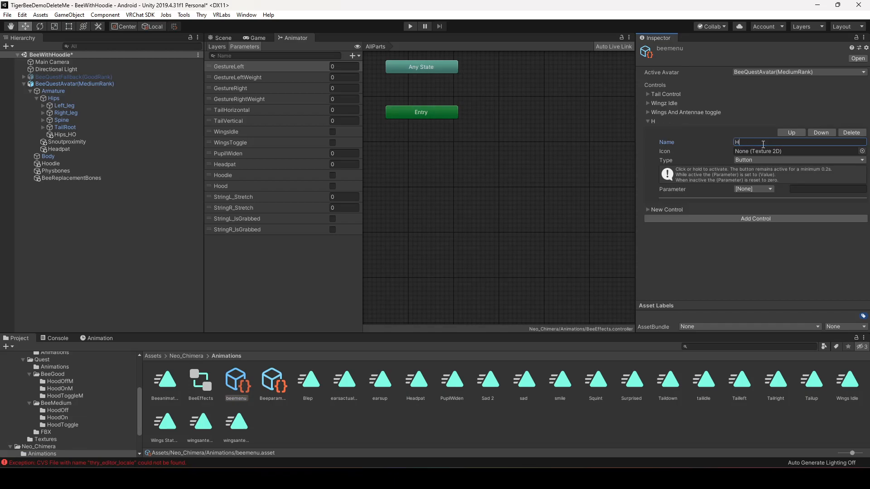
pyautogui.click(764, 159)
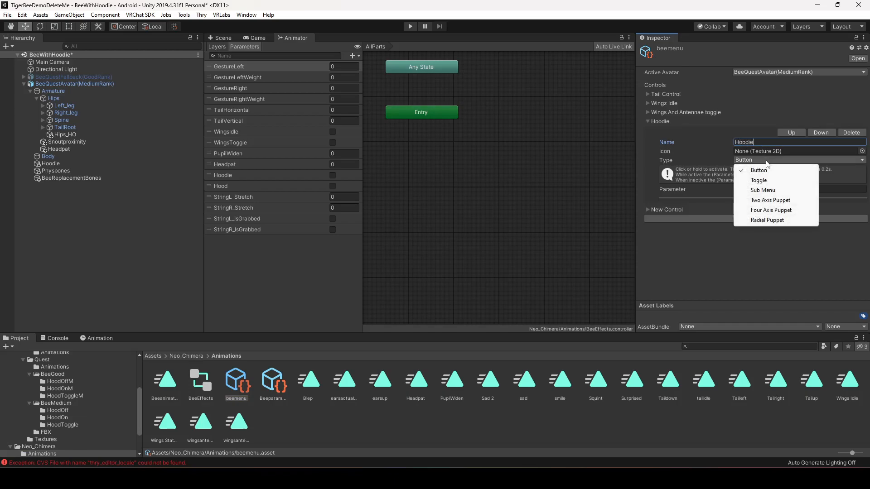
pyautogui.click(766, 182)
pyautogui.click(762, 190)
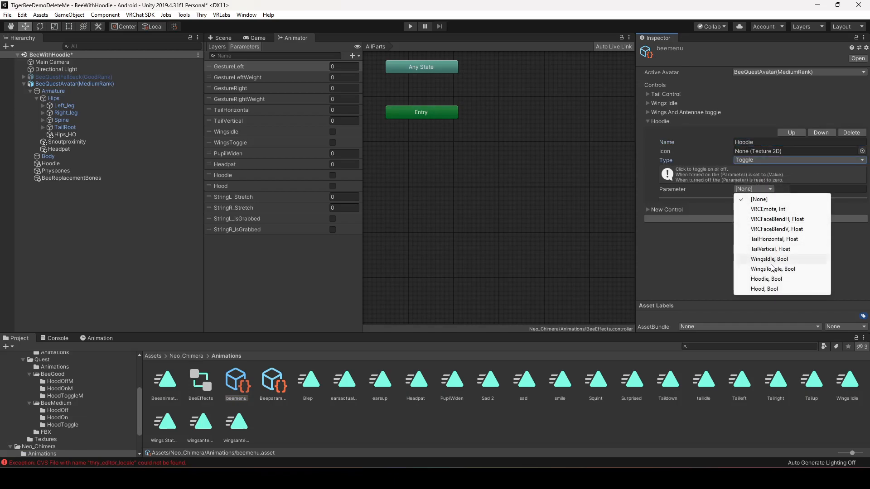
pyautogui.click(766, 279)
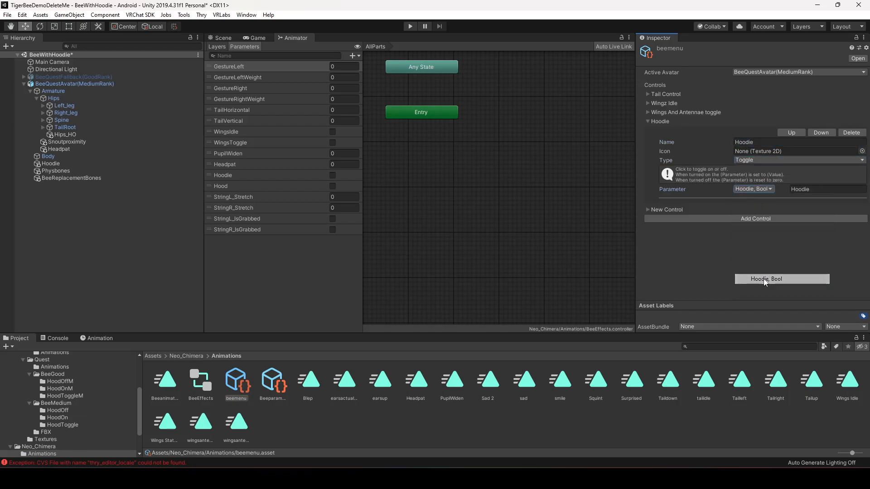
# - Set up the second new menu control as a Toggle named Hood using the Hood Bool parameter
pyautogui.click(647, 121)
pyautogui.click(648, 130)
pyautogui.click(757, 151)
pyautogui.write('hood')
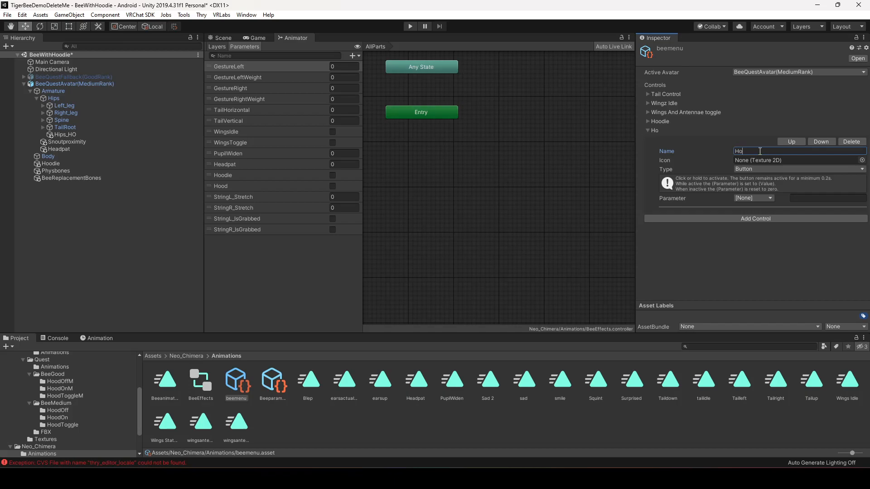
pyautogui.click(760, 170)
pyautogui.click(759, 189)
pyautogui.click(754, 198)
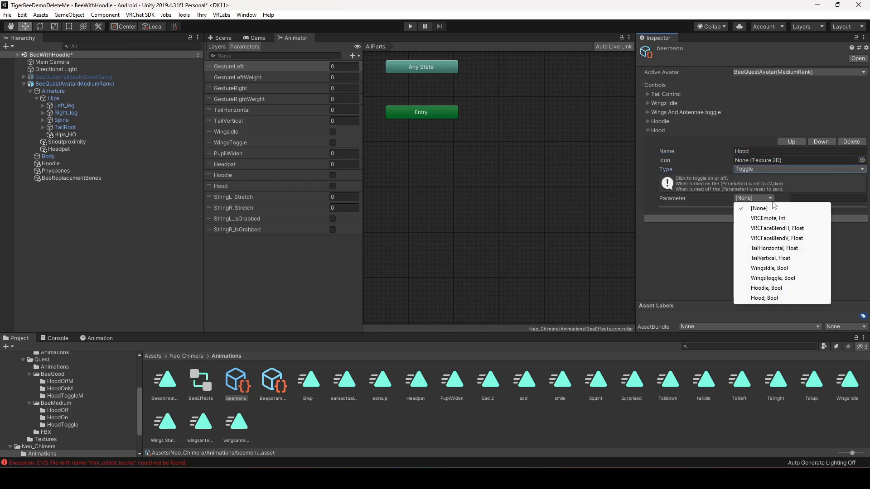
pyautogui.click(766, 297)
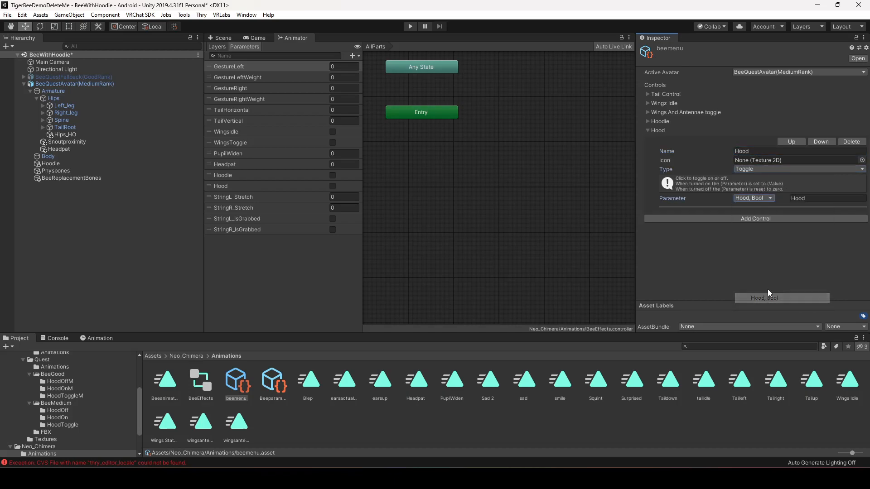
pyautogui.click(649, 131)
pyautogui.moveTo(636, 176); pyautogui.dragTo(746, 178)
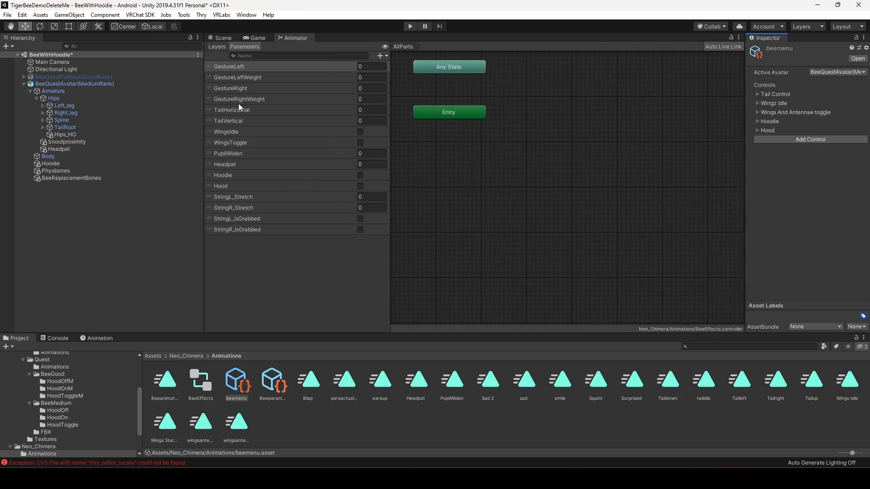
# - Show the BeeEffects layers and dock the Animator beside the Scene view so both are visible
pyautogui.click(222, 47)
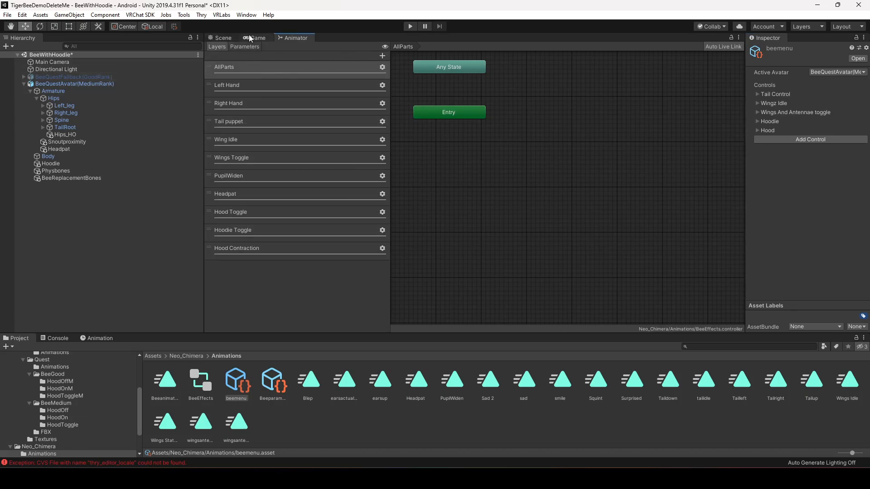
pyautogui.click(221, 38)
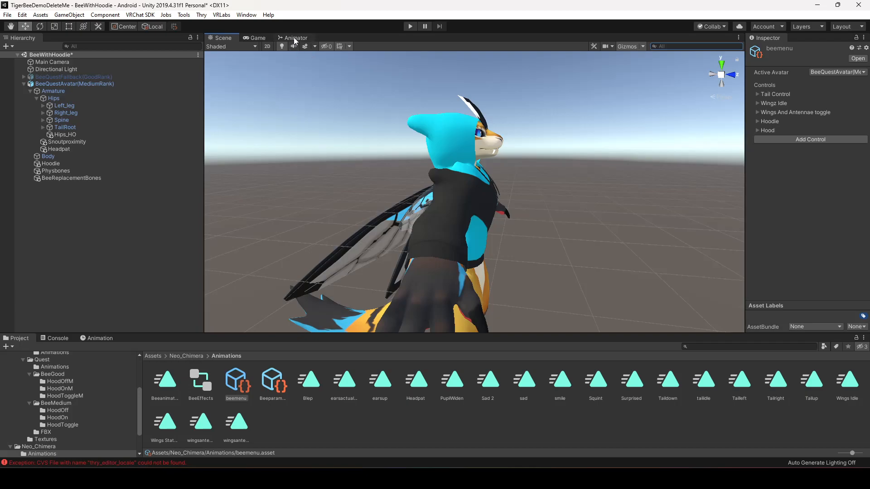
pyautogui.click(294, 37)
pyautogui.moveTo(301, 37); pyautogui.dragTo(684, 165)
pyautogui.moveTo(548, 193); pyautogui.dragTo(538, 194)
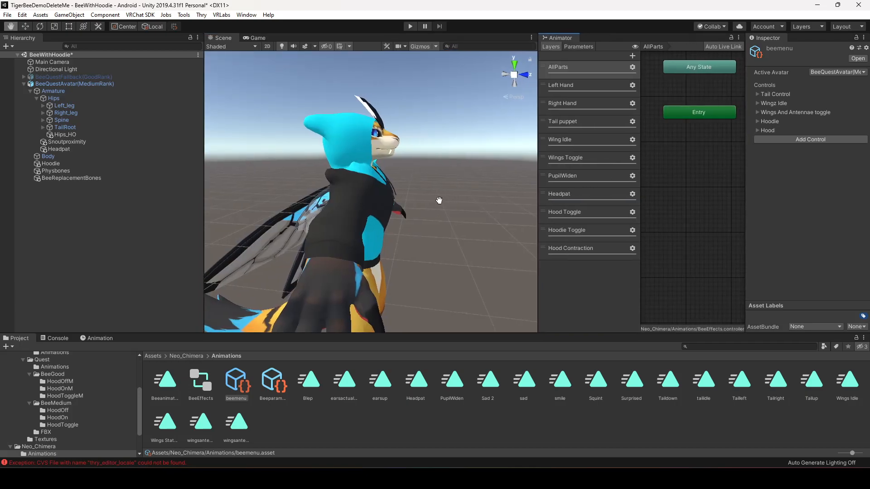
# - Assign BeeEffects as the controller of the Animator component on BeeQuestAvatar(MediumRank)
pyautogui.click(88, 84)
pyautogui.moveTo(748, 157); pyautogui.dragTo(689, 159)
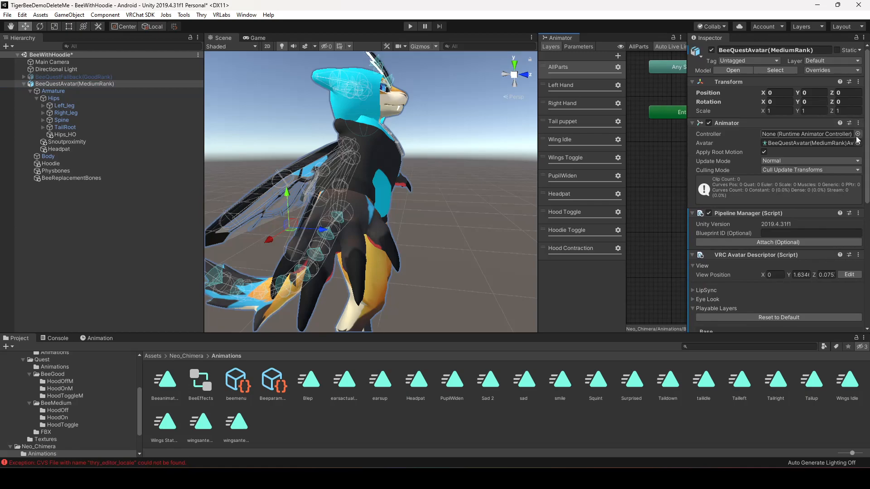
pyautogui.click(858, 134)
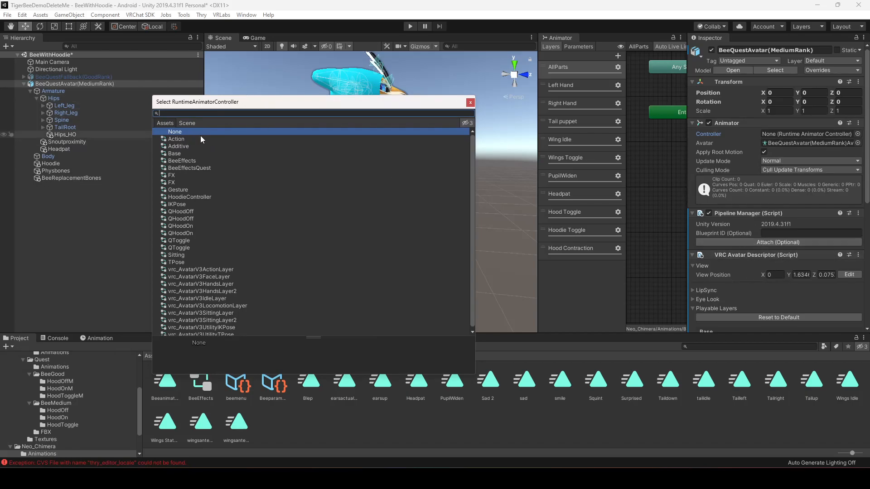
pyautogui.doubleClick(185, 161)
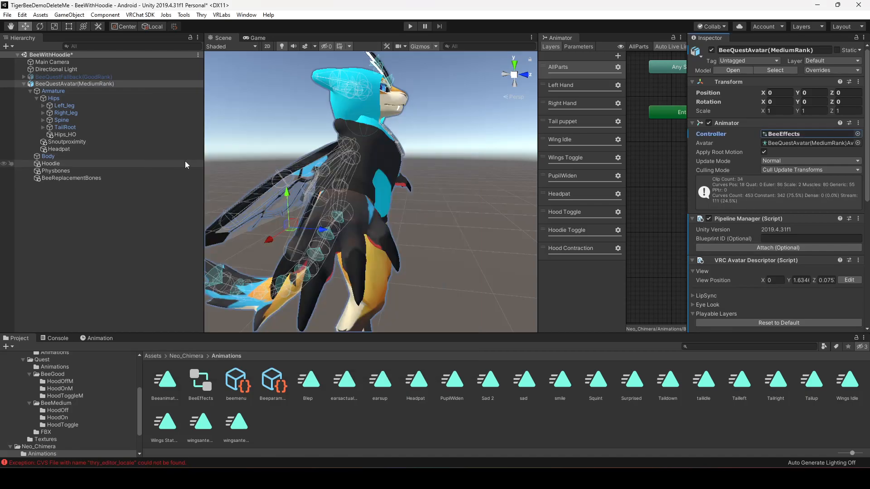
# - Start play mode and frame the avatar's head and upper body in the Scene view
pyautogui.click(410, 26)
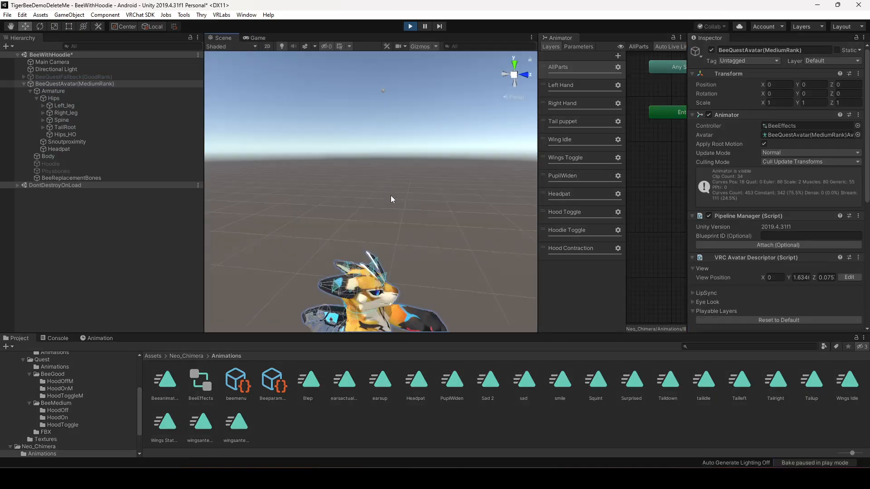
pyautogui.moveTo(435, 222); pyautogui.dragTo(415, 90, button='middle')
pyautogui.scroll(3, 387, 172)
pyautogui.moveTo(387, 172); pyautogui.dragTo(393, 183, button='middle')
pyautogui.scroll(1, 392, 183)
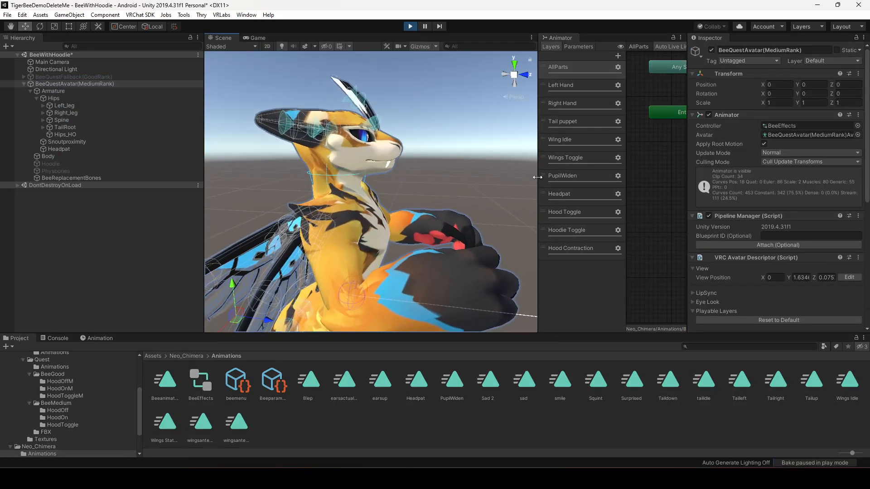
# - Show the BeeEffects parameters and test the avatar's expressions by trying GestureLeft and GestureRight values, clearing each one
pyautogui.moveTo(537, 179); pyautogui.dragTo(439, 180)
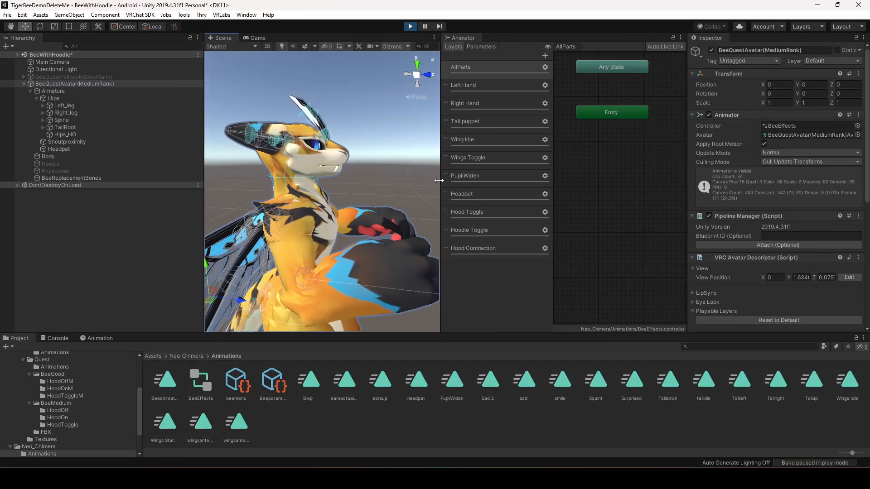
pyautogui.click(482, 46)
pyautogui.click(532, 66)
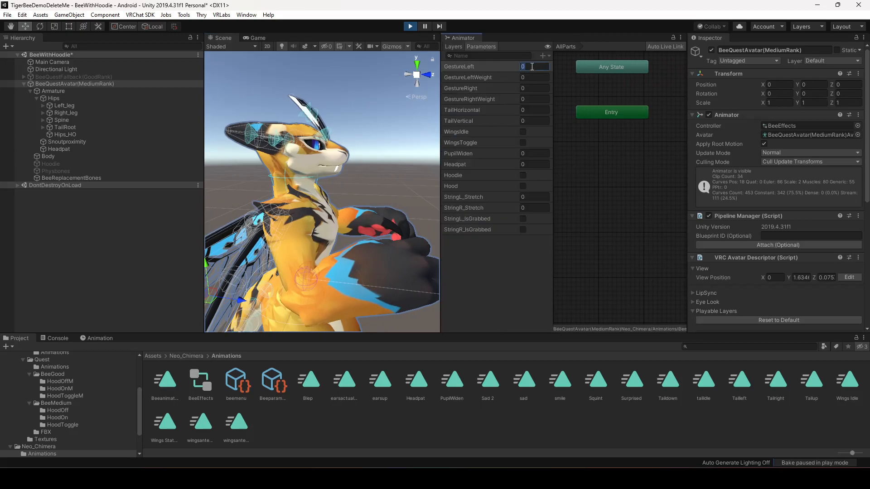
pyautogui.write('57')
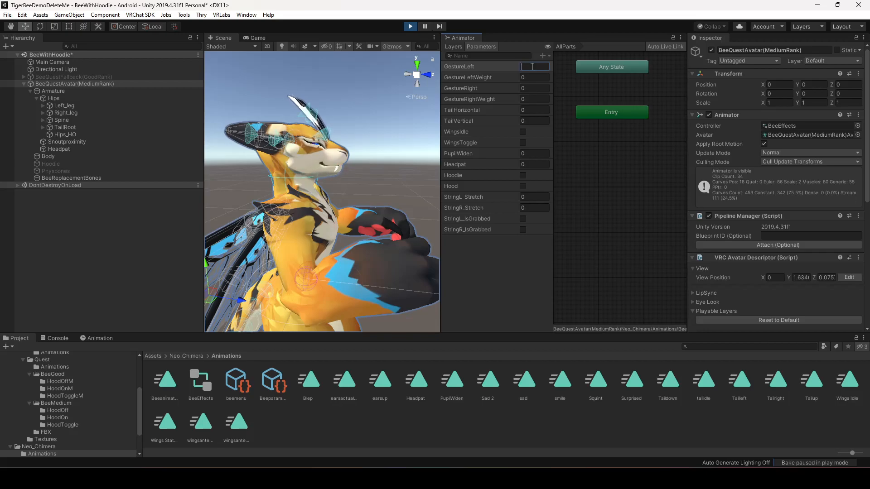
pyautogui.click(532, 90)
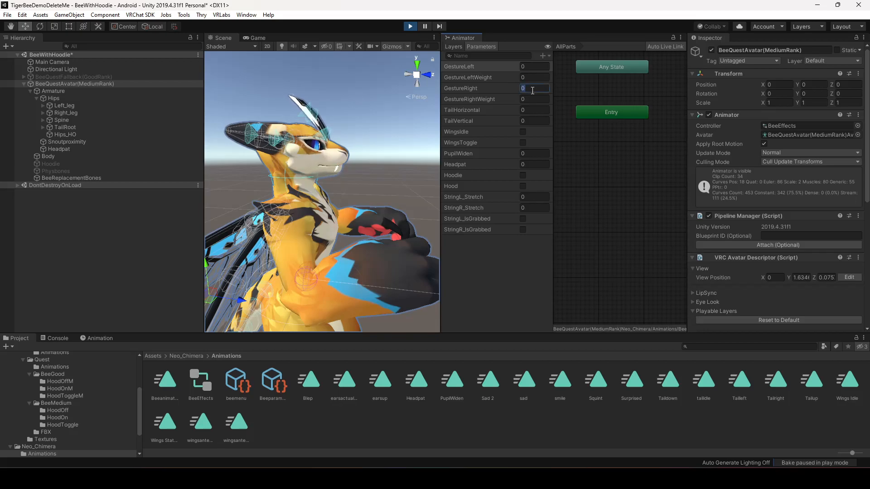
pyautogui.press('BackSpace')
# - Test the tail movement with TailHorizontal at 1 and -1 and TailVertical at -1, clearing each value
pyautogui.click(531, 111)
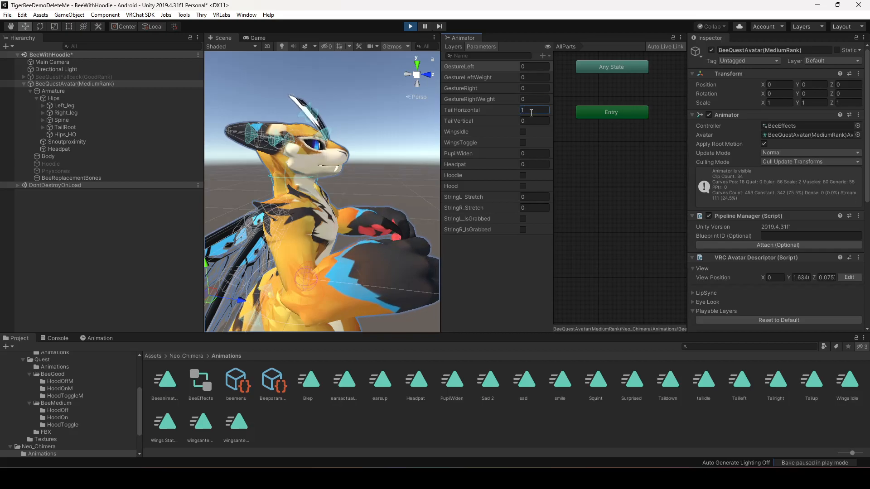
pyautogui.write('-1')
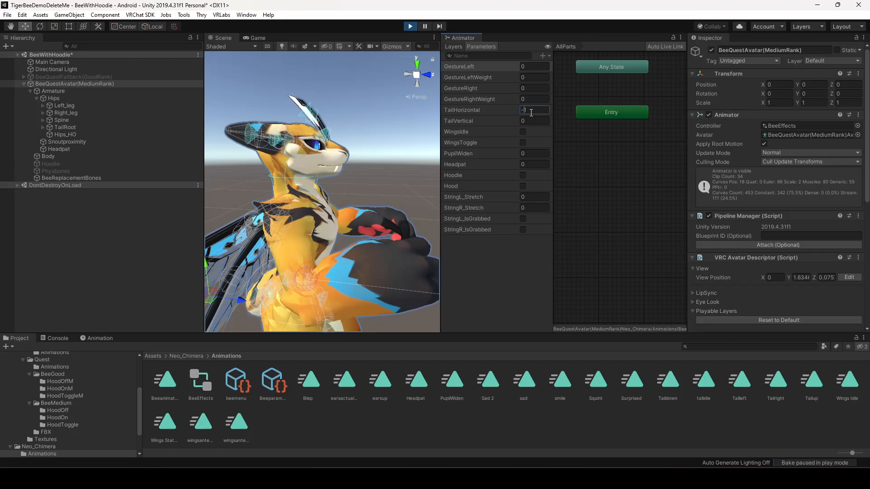
pyautogui.press('BackSpace')
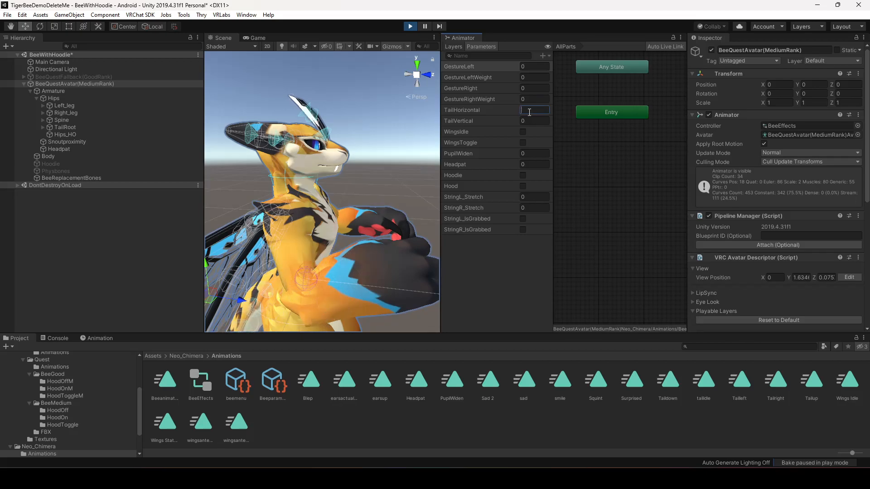
pyautogui.click(530, 122)
pyautogui.write('-1')
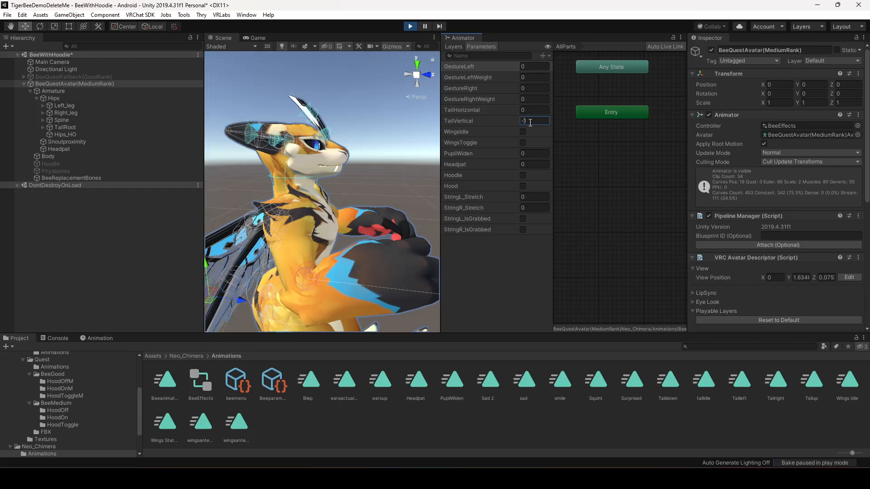
pyautogui.press('BackSpace')
pyautogui.press('BackSpace')
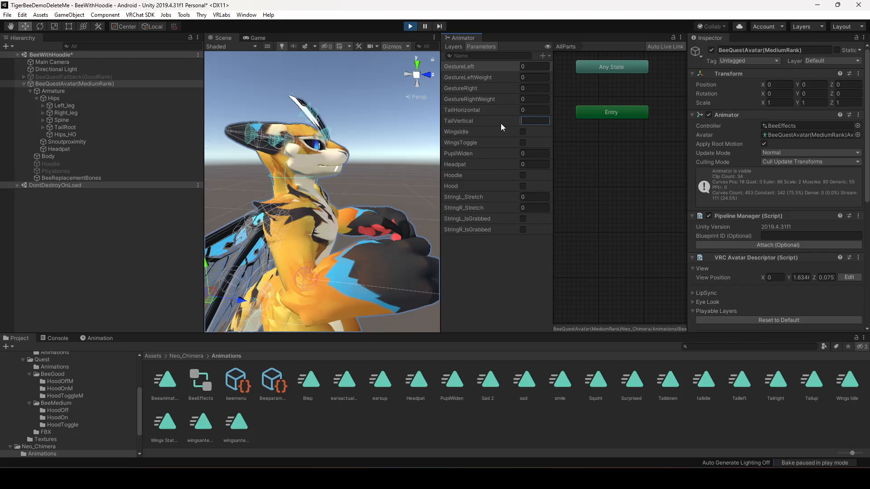
# - Try WingsIdle on and off, and display the Wing Idle layer's states with more room for the graph
pyautogui.click(523, 132)
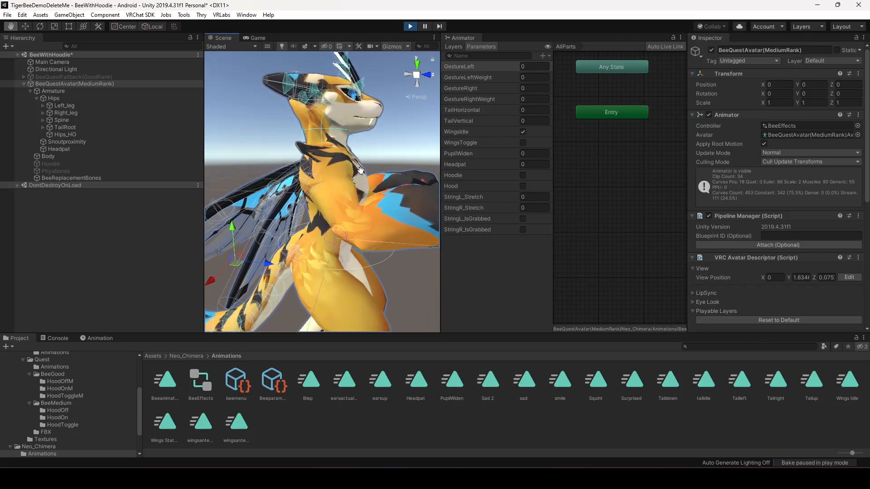
pyautogui.click(523, 132)
pyautogui.click(453, 47)
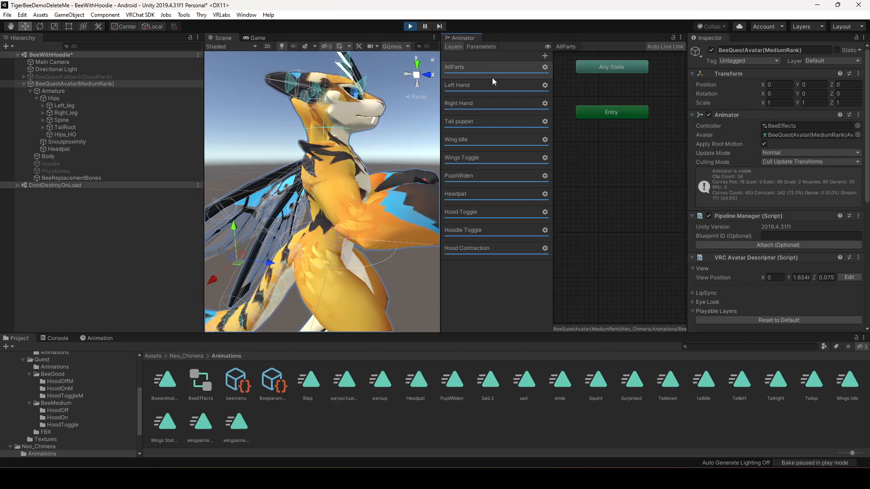
pyautogui.click(482, 138)
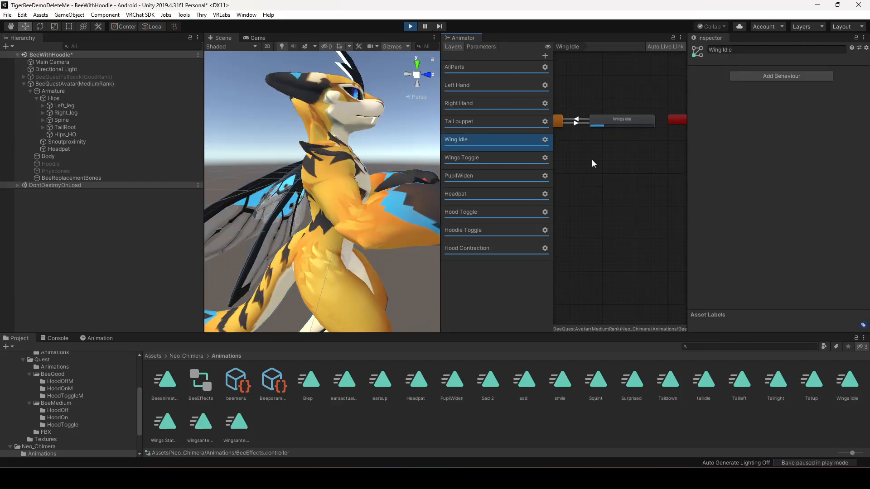
pyautogui.moveTo(547, 186); pyautogui.dragTo(520, 185)
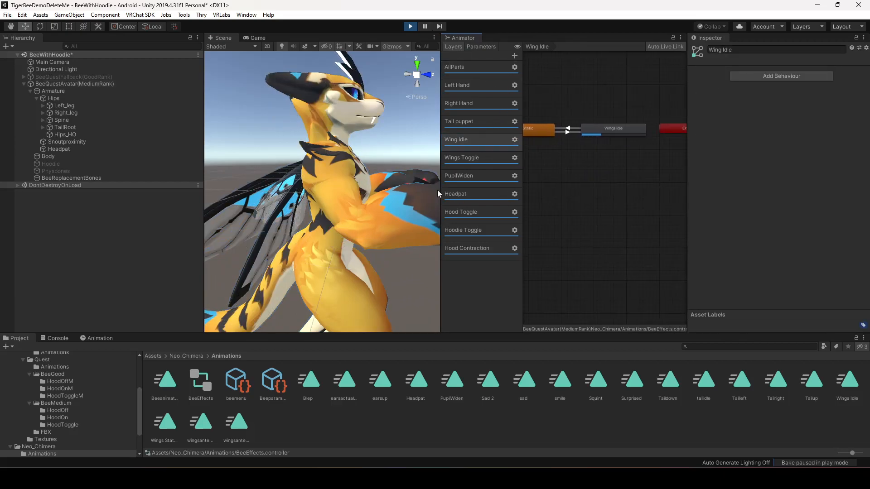
pyautogui.moveTo(440, 188); pyautogui.dragTo(414, 188)
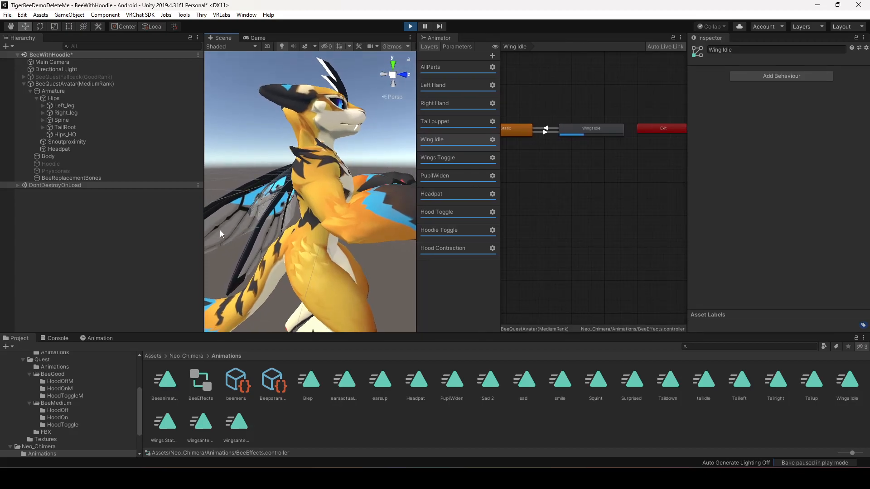
# - Set the exit time of the Wings Static to Wings Idle transition to 0 and disable its Has Exit Time
pyautogui.click(548, 130)
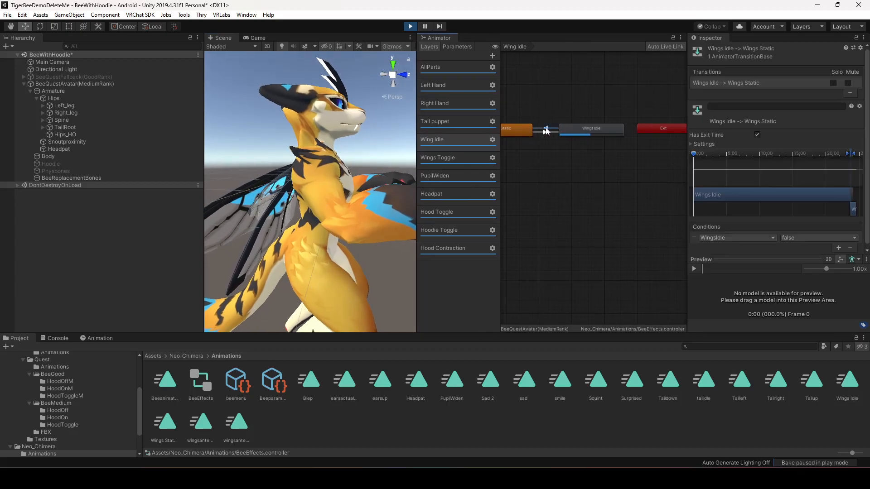
pyautogui.click(690, 144)
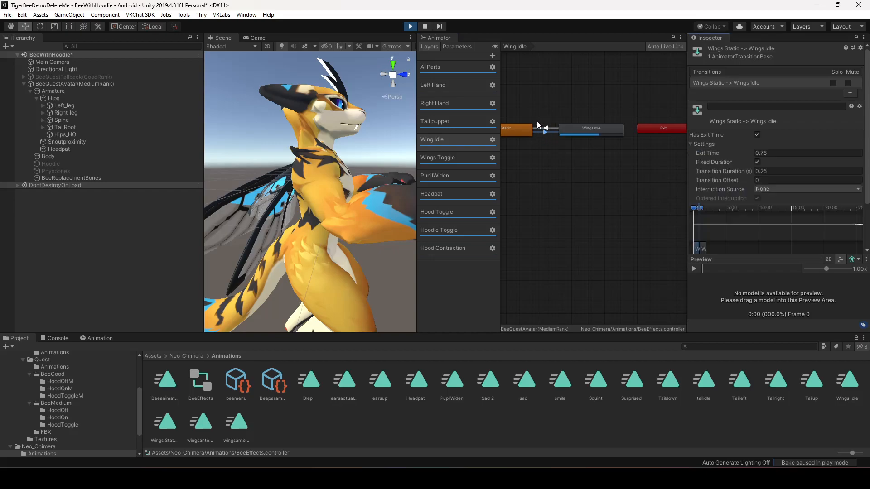
pyautogui.click(435, 140)
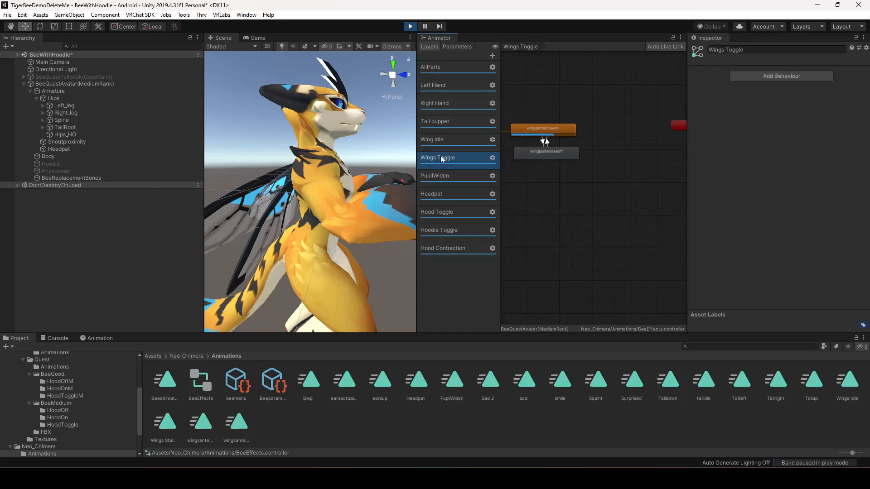
pyautogui.click(565, 132)
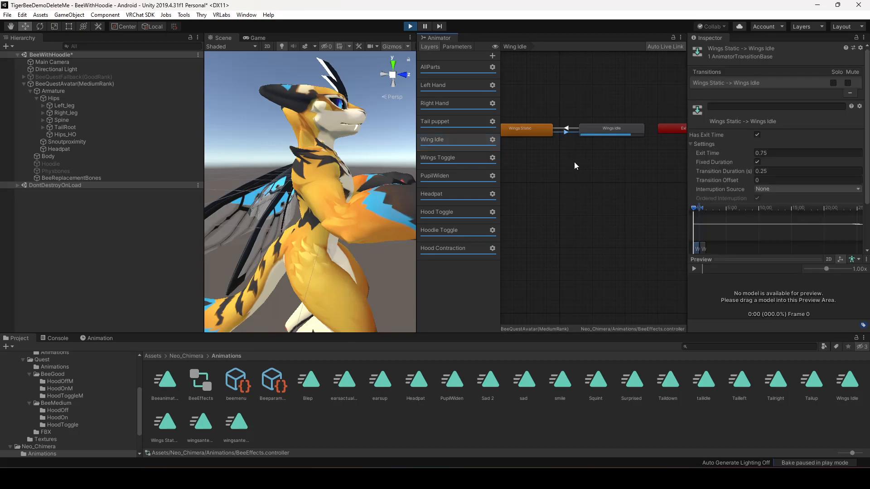
pyautogui.click(768, 153)
pyautogui.click(691, 143)
pyautogui.click(690, 143)
pyautogui.write('0')
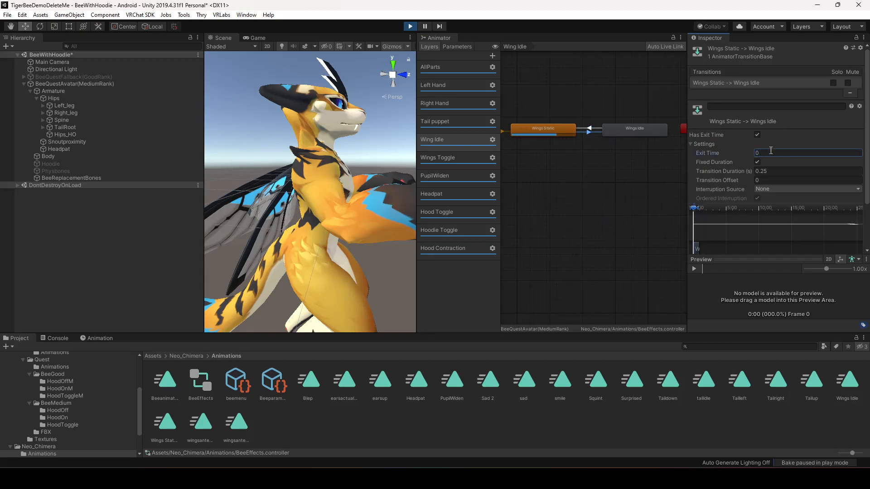
pyautogui.click(757, 135)
pyautogui.click(690, 144)
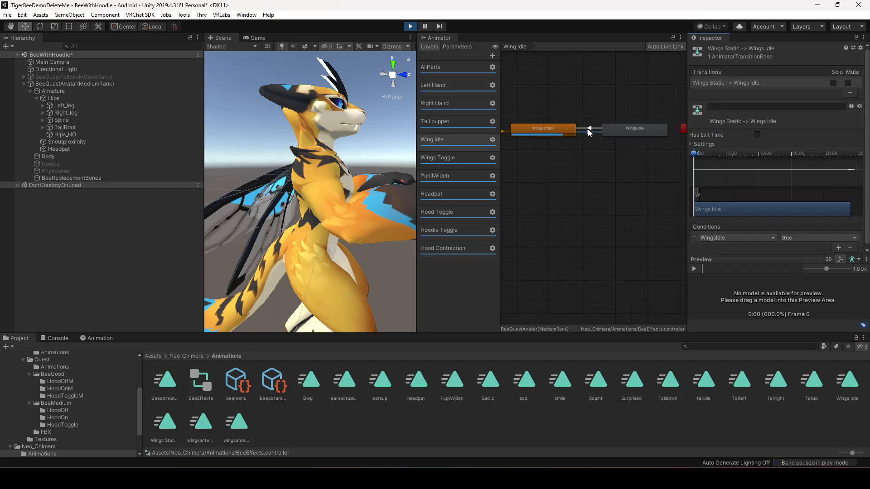
# - Set the exit time of the Wings Idle to Wings Static transition to 0 and disable its Has Exit Time
pyautogui.click(589, 129)
pyautogui.click(691, 144)
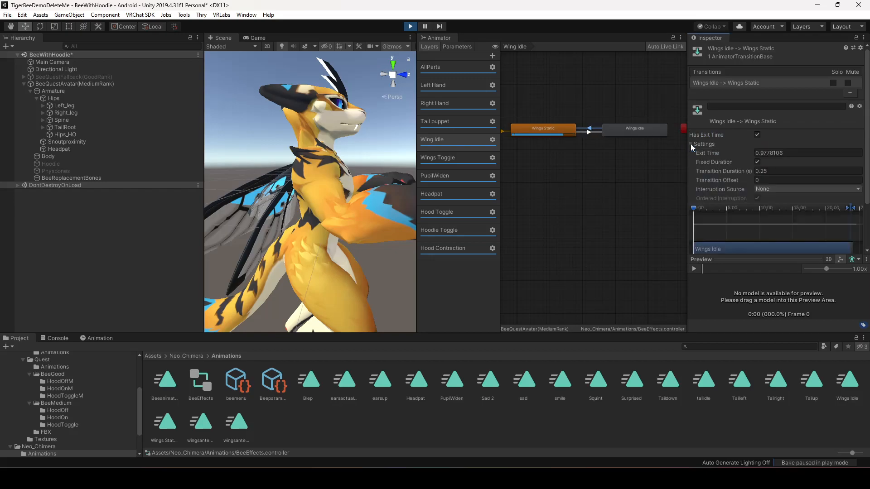
pyautogui.click(769, 153)
pyautogui.write('0')
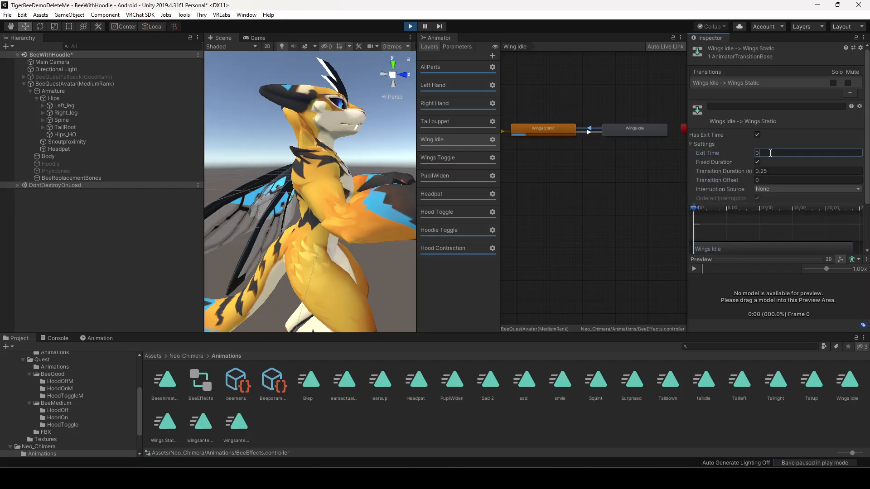
pyautogui.click(756, 135)
pyautogui.click(588, 186)
# - Restart play mode with the parameters and Scene view showing, and test WingsIdle by switching it on and off
pyautogui.click(409, 27)
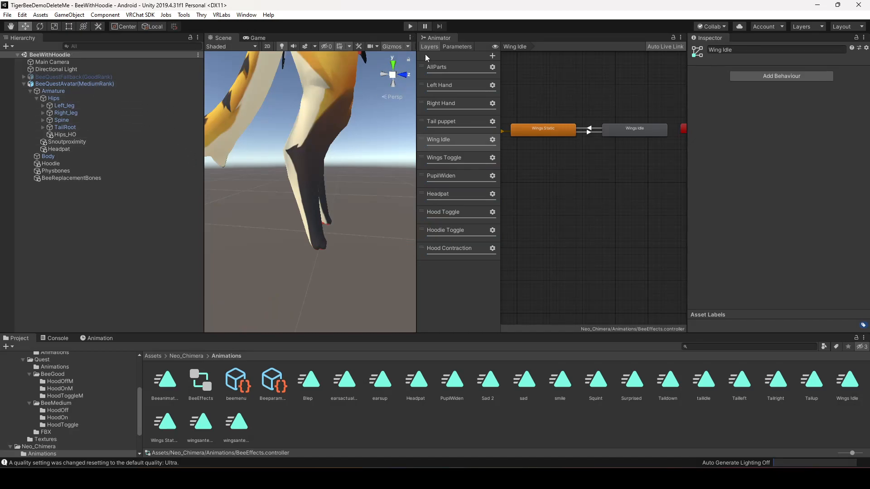
pyautogui.click(457, 47)
pyautogui.click(409, 27)
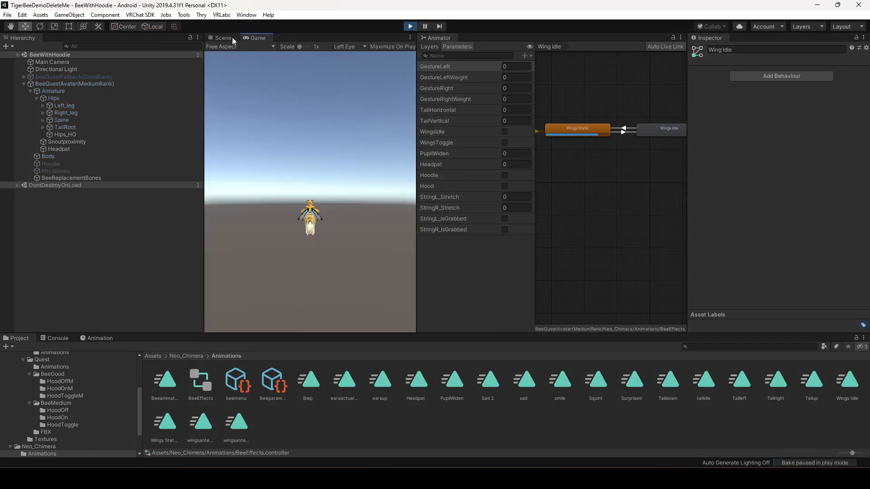
pyautogui.click(234, 37)
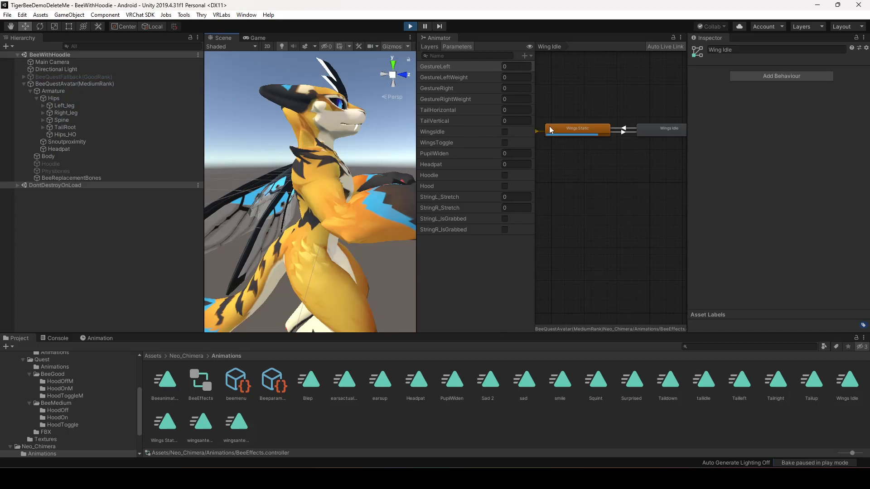
pyautogui.click(504, 131)
pyautogui.click(504, 131)
pyautogui.click(504, 132)
pyautogui.click(504, 131)
# - Test WingsToggle, PupilWiden at 1 and Headpat at 1, clearing the Headpat value
pyautogui.click(504, 142)
pyautogui.click(508, 153)
pyautogui.write('1')
pyautogui.click(519, 164)
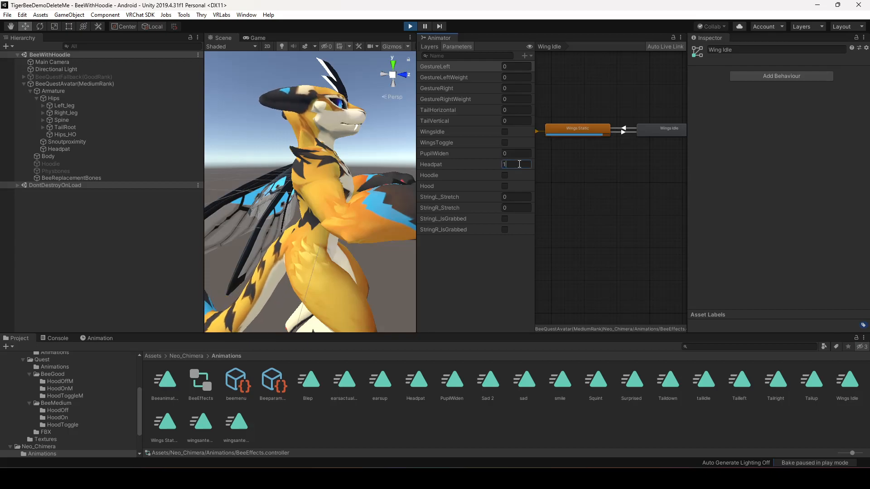
pyautogui.press('BackSpace')
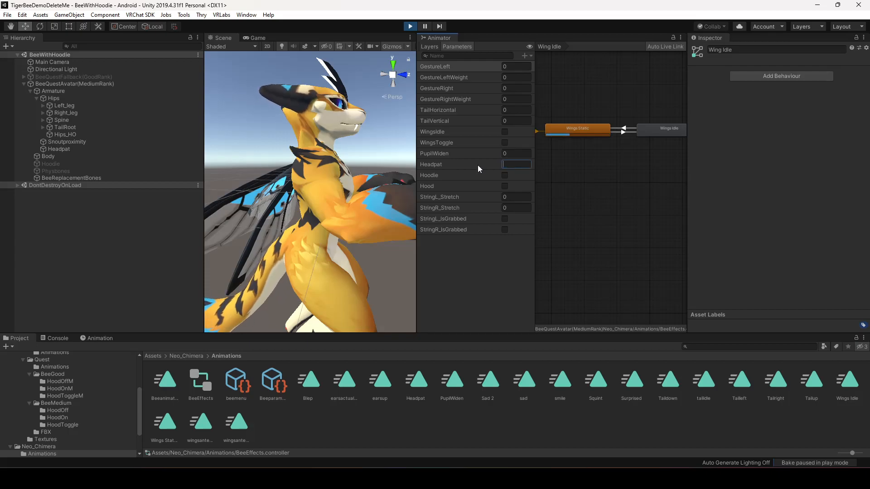
# - Test the Hoodie parameter by switching it on and off while watching the avatar's upper body
pyautogui.click(505, 175)
pyautogui.keyDown('alt'); pyautogui.moveTo(311, 195); pyautogui.dragTo(313, 229); pyautogui.keyUp('alt')
pyautogui.click(504, 176)
pyautogui.click(504, 176)
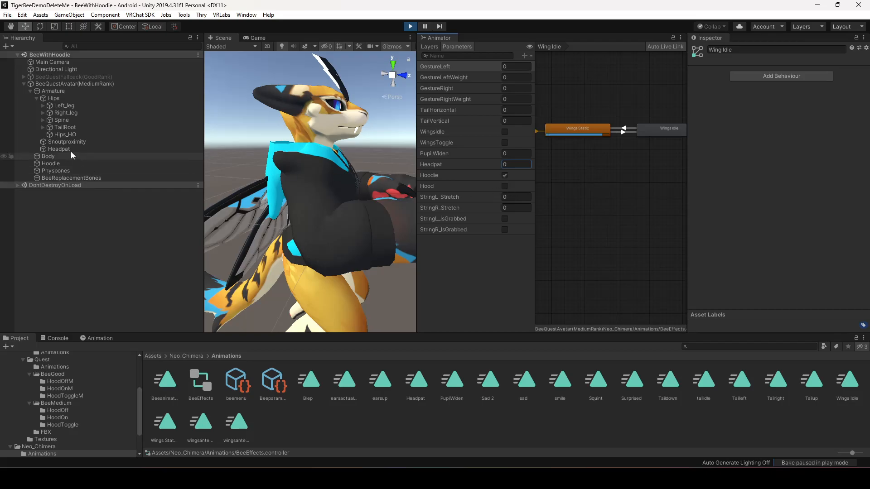
pyautogui.click(505, 175)
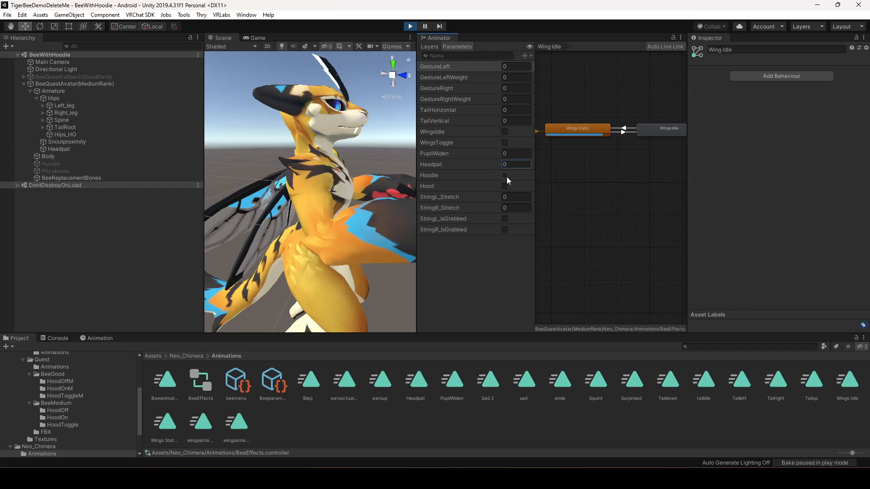
# - Test the Hood parameter repeatedly and leave both Hoodie and Hood enabled
pyautogui.click(505, 186)
pyautogui.click(508, 185)
pyautogui.click(507, 185)
pyautogui.click(507, 185)
pyautogui.click(508, 185)
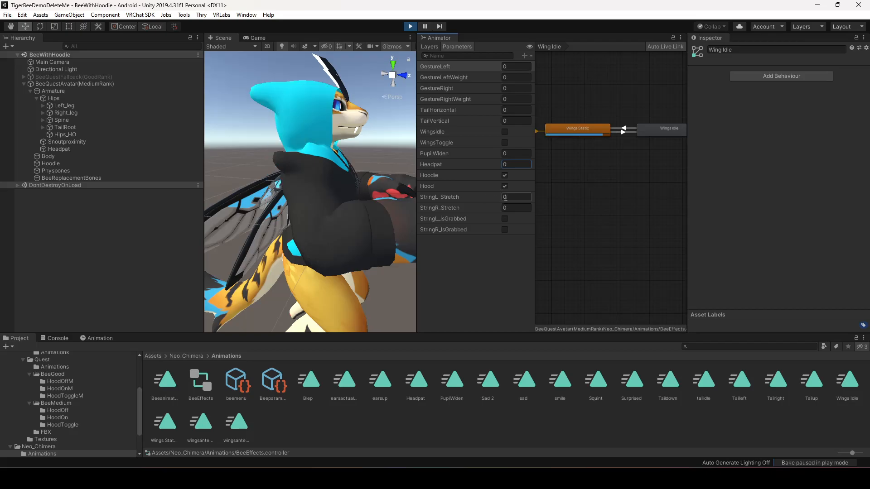
# - Enable StringL_IsGrabbed and open the HoodContractionL state in the Hood Contraction layer
pyautogui.click(430, 48)
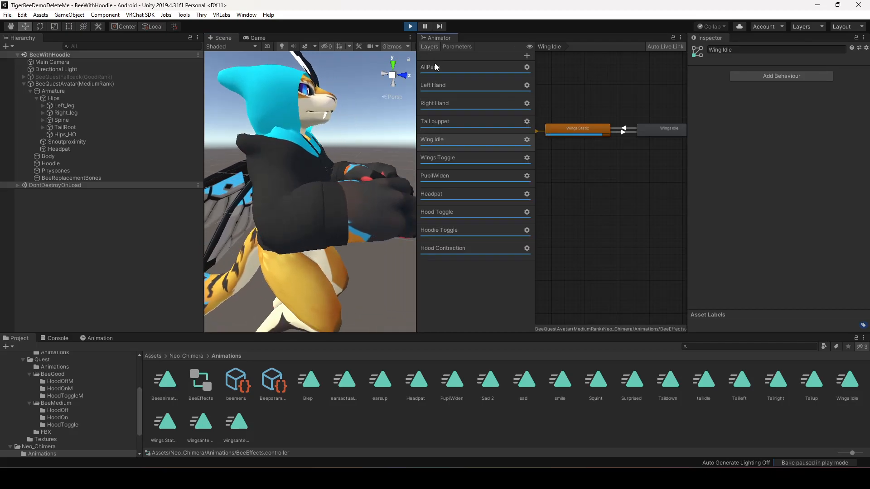
pyautogui.click(456, 250)
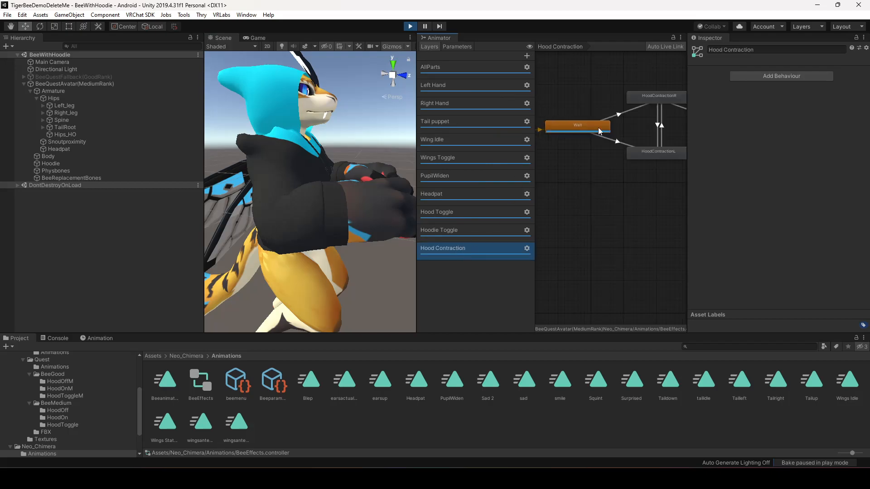
pyautogui.click(458, 47)
pyautogui.click(505, 219)
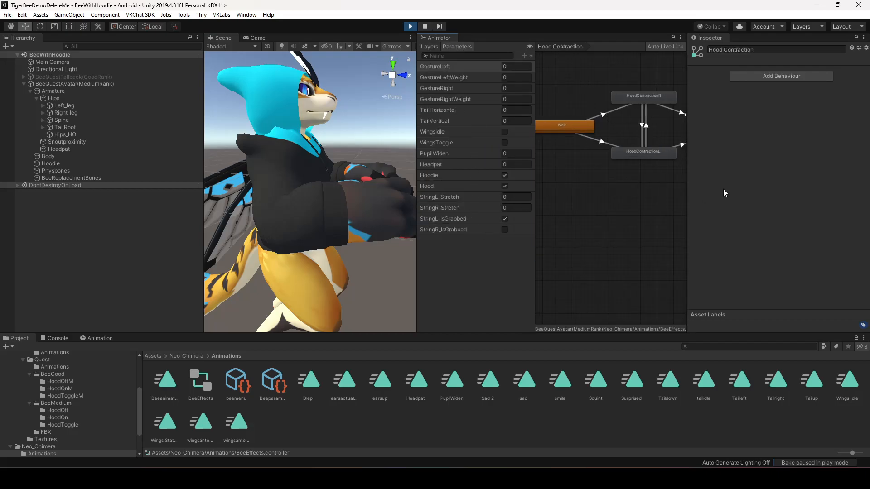
pyautogui.moveTo(534, 202); pyautogui.dragTo(485, 204)
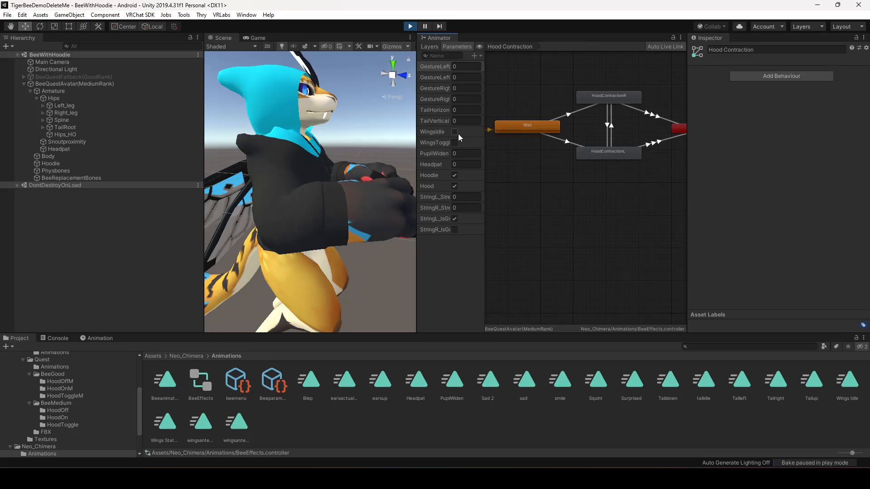
pyautogui.click(610, 155)
pyautogui.doubleClick(610, 155)
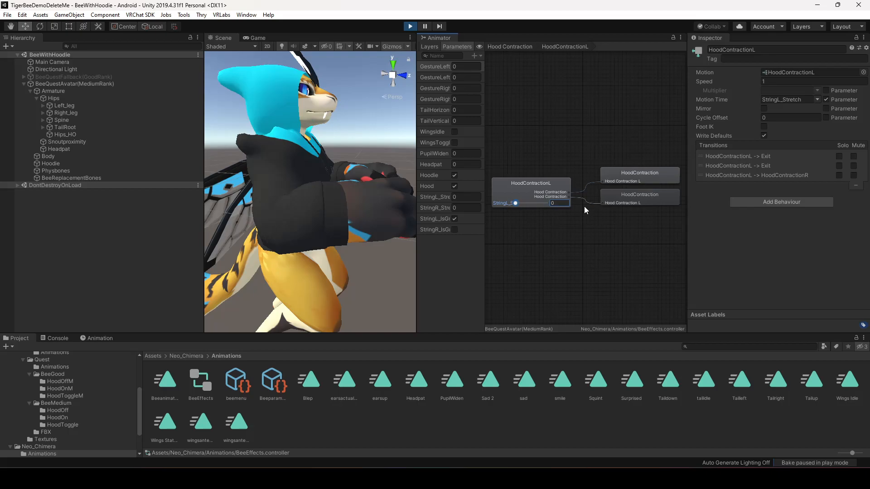
# - Exit play mode and widen the Scene view to frame the whole avatar
pyautogui.click(410, 27)
pyautogui.moveTo(417, 179); pyautogui.dragTo(508, 182)
pyautogui.moveTo(406, 140); pyautogui.dragTo(407, 330, button='middle')
pyautogui.scroll(-10, 387, 190)
pyautogui.keyDown('alt'); pyautogui.moveTo(377, 180); pyautogui.dragTo(321, 184); pyautogui.keyUp('alt')
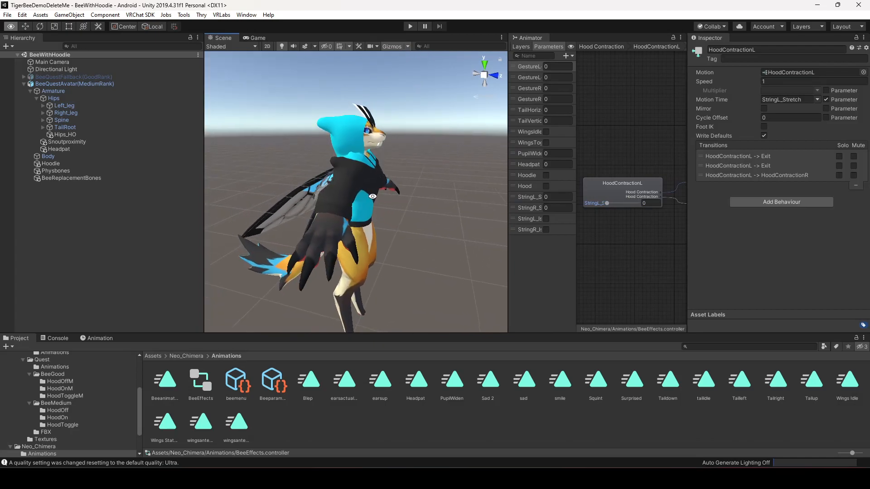
pyautogui.moveTo(323, 195); pyautogui.dragTo(326, 170, button='right')
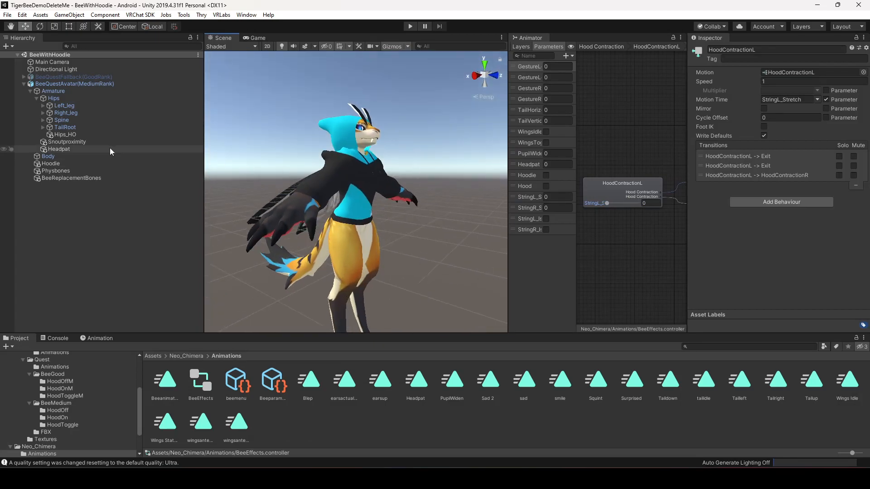
# - Change the shader of the medium-rank avatar's BeeQuestAvatarBody 1 material on the Body mesh to VRChat/Mobile/Standard Lite
pyautogui.click(73, 83)
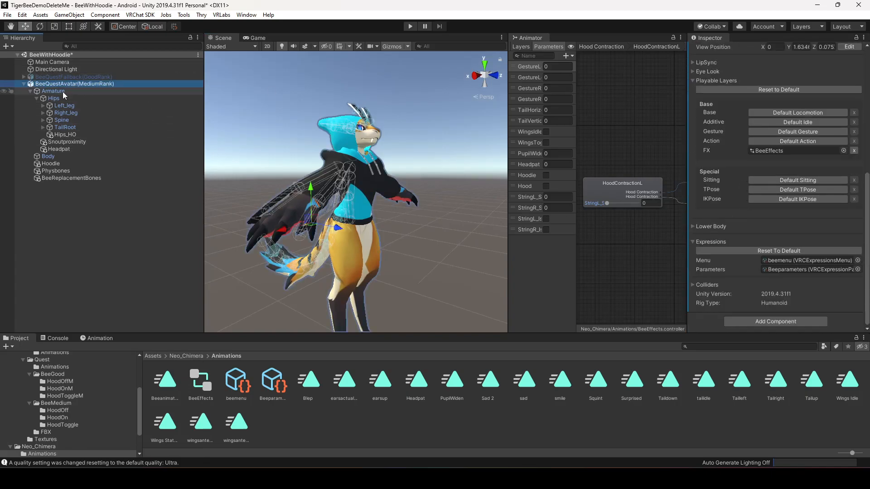
pyautogui.click(31, 91)
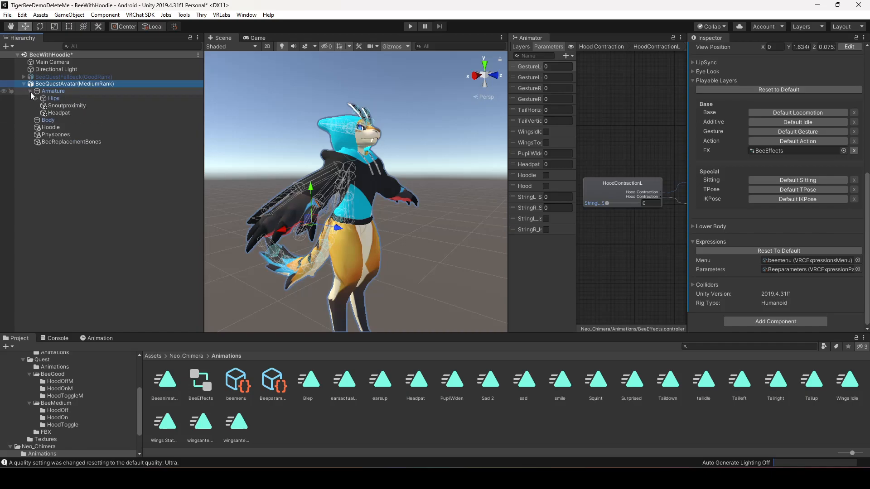
pyautogui.click(53, 99)
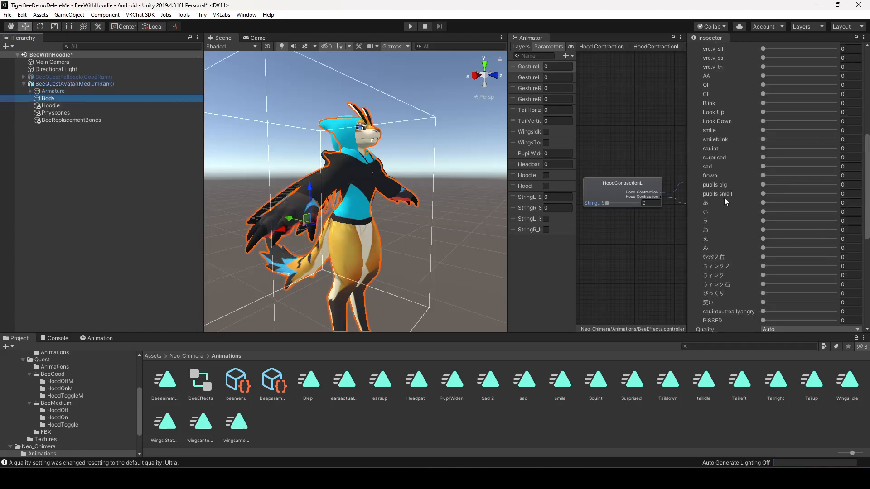
pyautogui.scroll(-5, 725, 199)
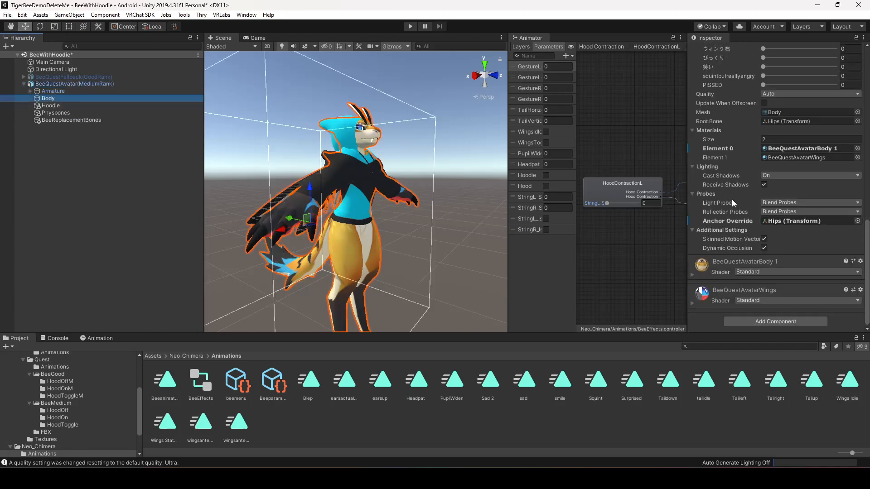
pyautogui.click(771, 270)
pyautogui.click(765, 304)
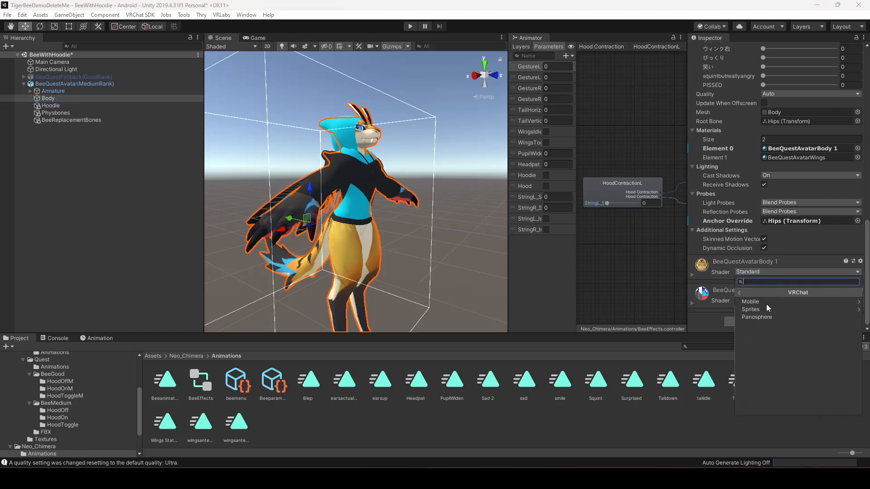
pyautogui.click(768, 303)
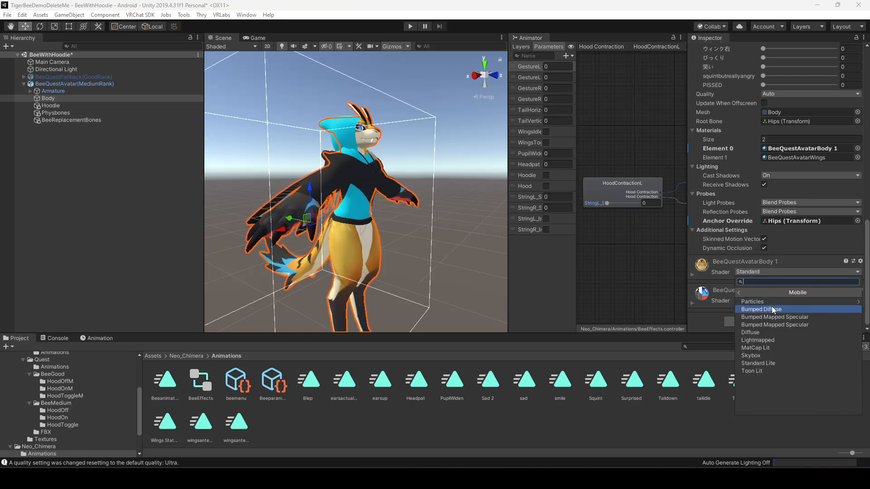
pyautogui.click(771, 363)
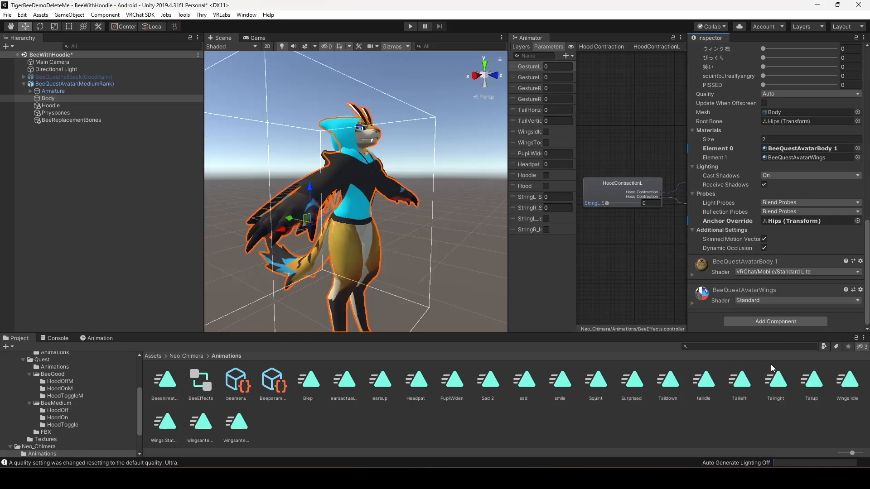
# - Change the shader of the BeeQuestAvatarWings material to VRChat/Mobile/Standard Lite
pyautogui.rightClick(703, 296)
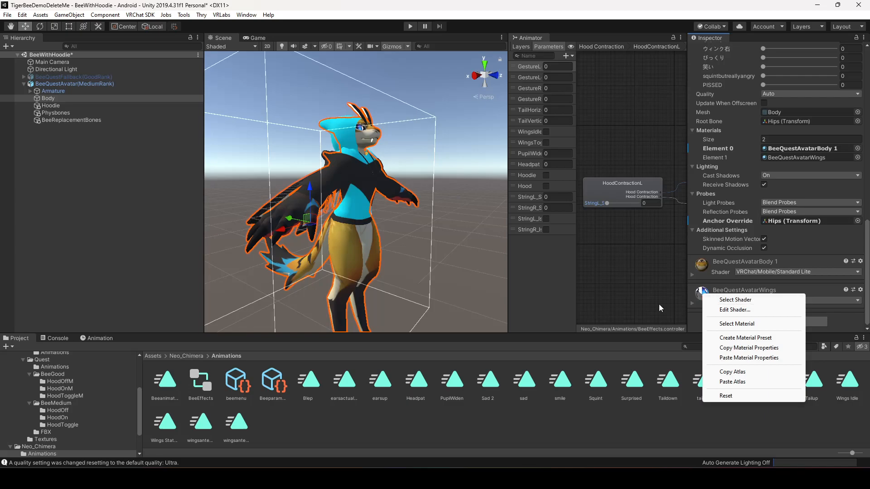
pyautogui.click(828, 303)
pyautogui.click(828, 303)
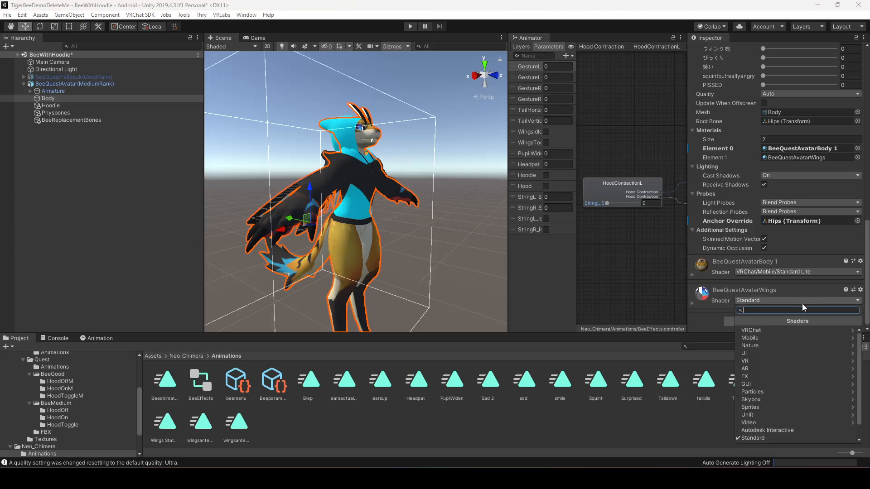
pyautogui.click(763, 329)
pyautogui.click(766, 331)
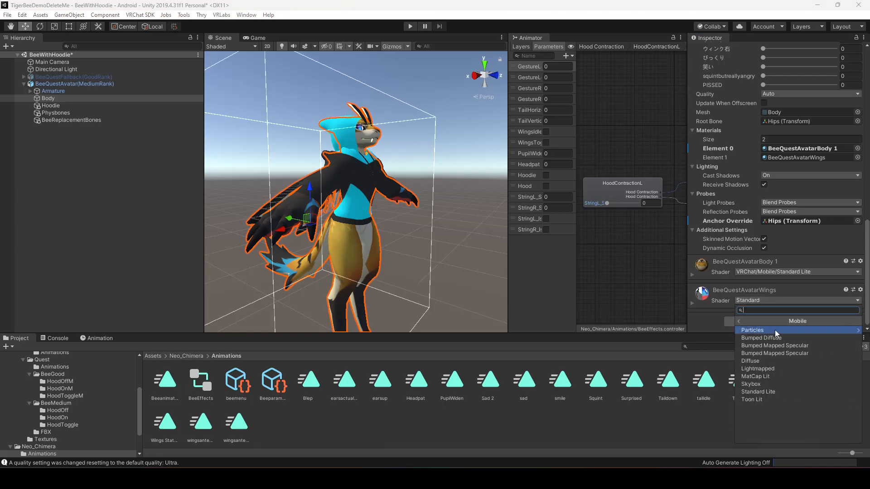
pyautogui.click(762, 391)
# - Enable emission on the BeeQuestAvatarBody 1 material and collapse its settings
pyautogui.click(692, 273)
pyautogui.scroll(-6, 727, 208)
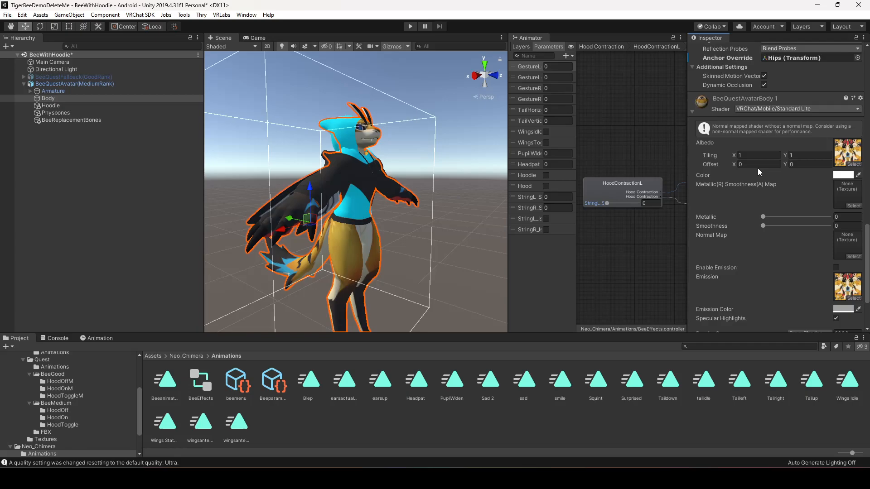
pyautogui.click(836, 267)
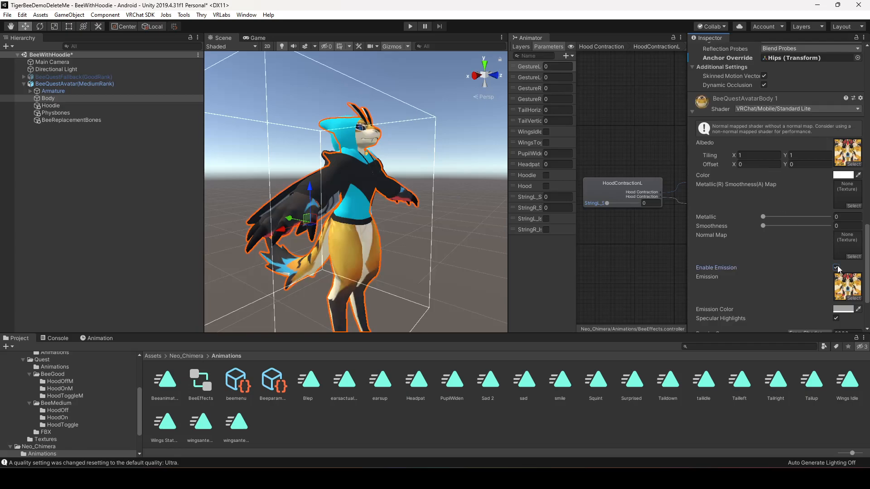
pyautogui.click(692, 112)
# - Enable emission on the BeeQuestAvatarWings material, collapse its settings, and save the scene
pyautogui.click(692, 302)
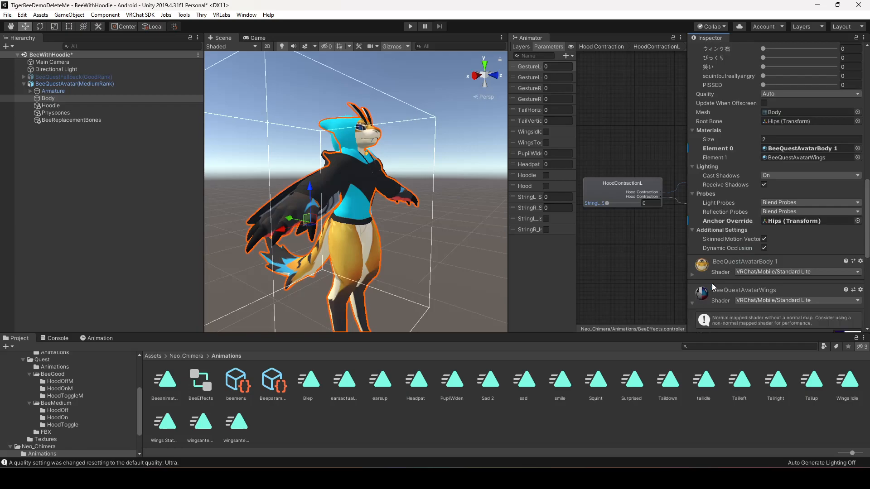
pyautogui.scroll(-9, 738, 231)
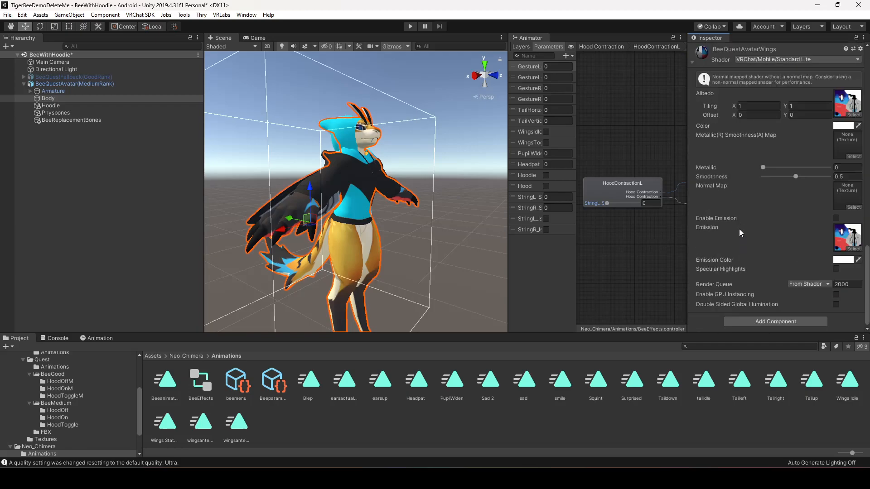
pyautogui.click(836, 218)
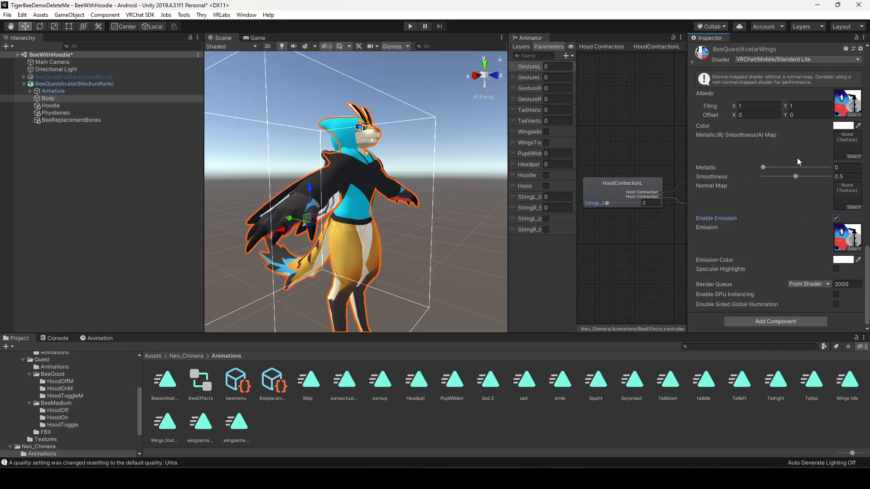
pyautogui.scroll(9, 779, 150)
pyautogui.click(692, 223)
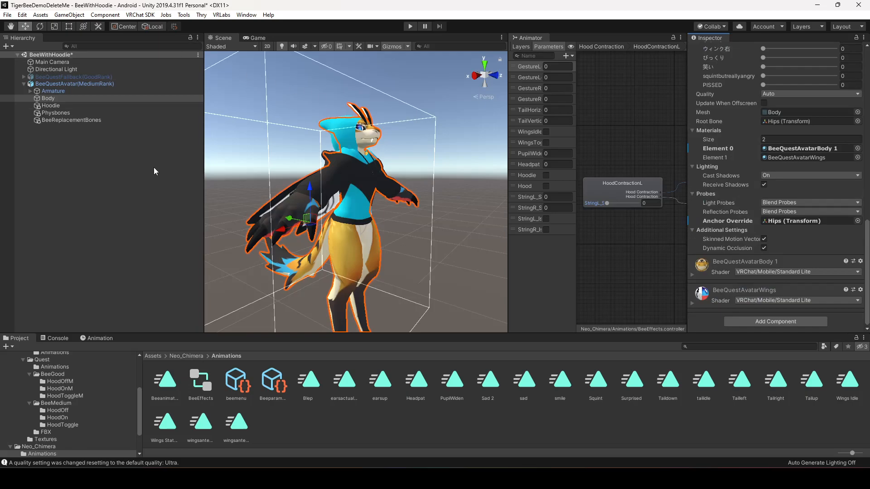
pyautogui.click(132, 182)
pyautogui.hotkey('ctrl', 's')
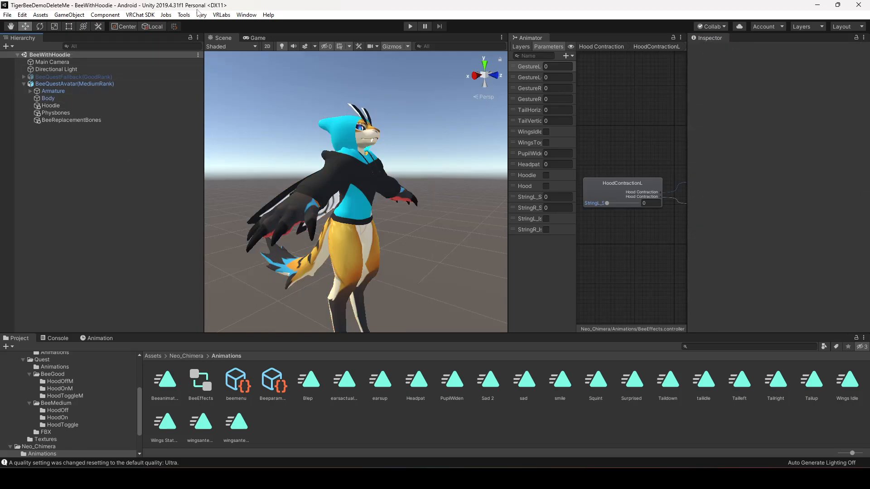
# - Open the Builder of the VRChat SDK control panel and review the medium-rank avatar's performance warnings
pyautogui.click(149, 16)
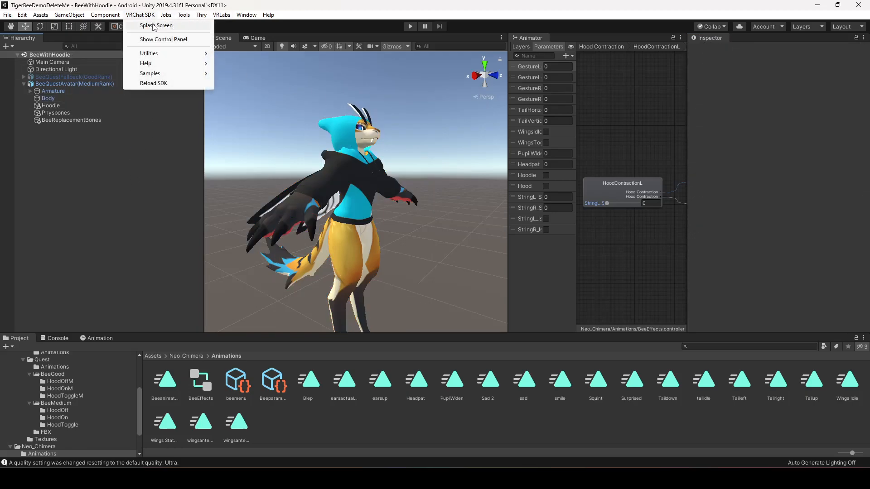
pyautogui.click(153, 39)
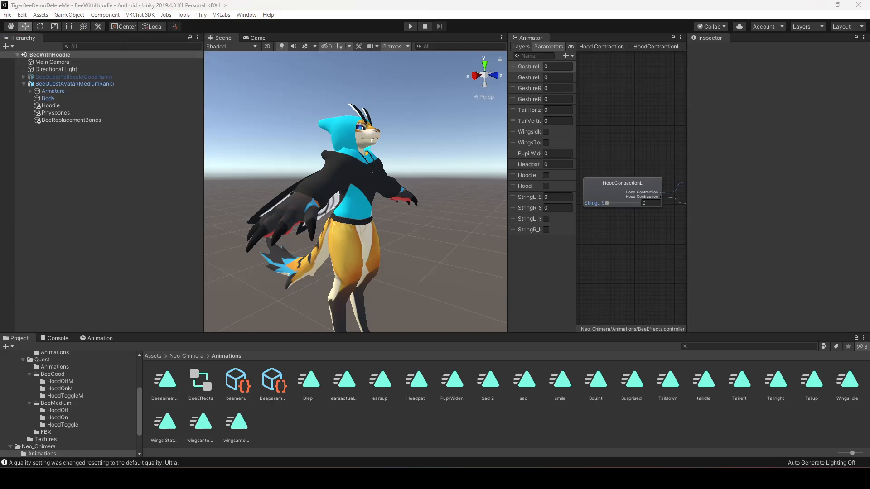
pyautogui.click(234, 124)
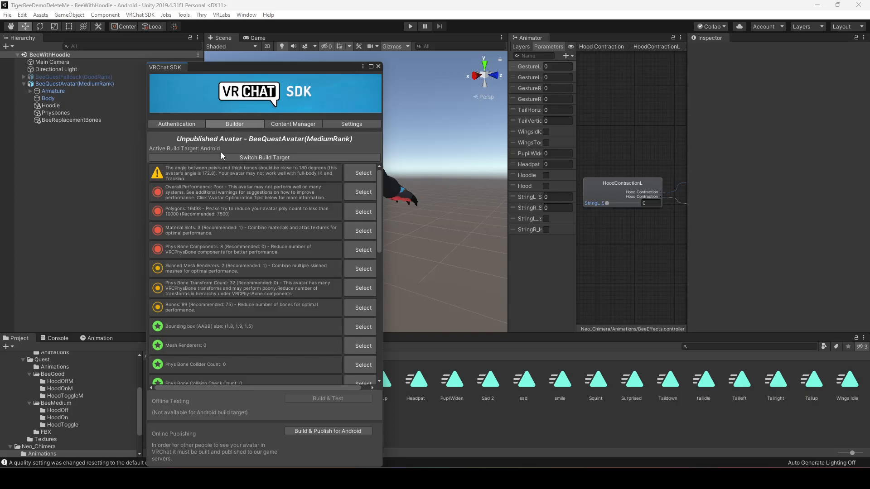
pyautogui.moveTo(274, 67); pyautogui.dragTo(418, 59)
pyautogui.moveTo(438, 458); pyautogui.dragTo(450, 414)
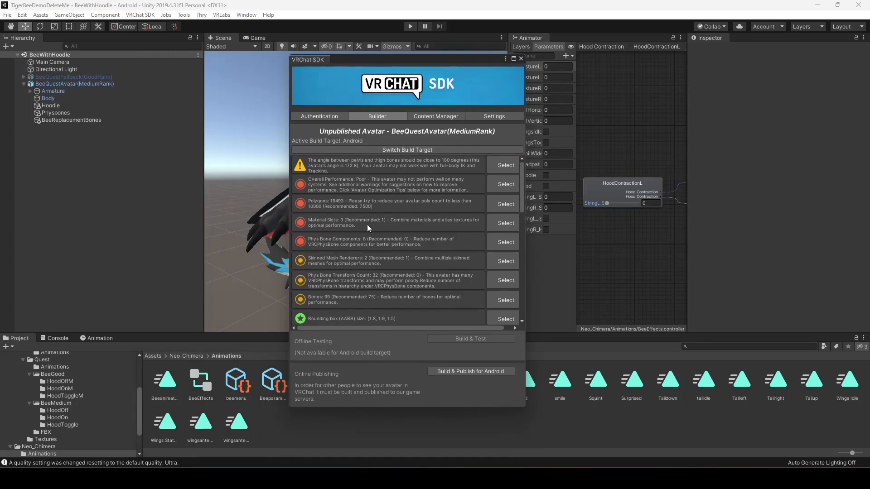
pyautogui.moveTo(384, 67); pyautogui.dragTo(531, 77)
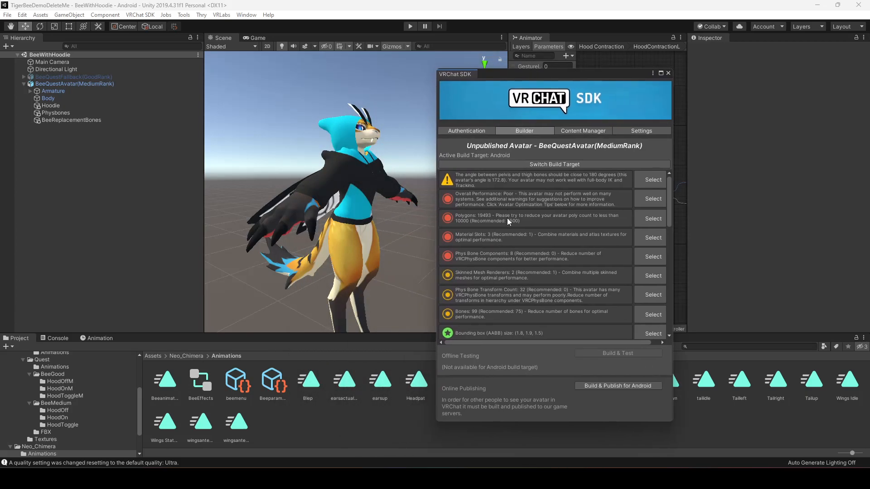
pyautogui.scroll(-1, 507, 218)
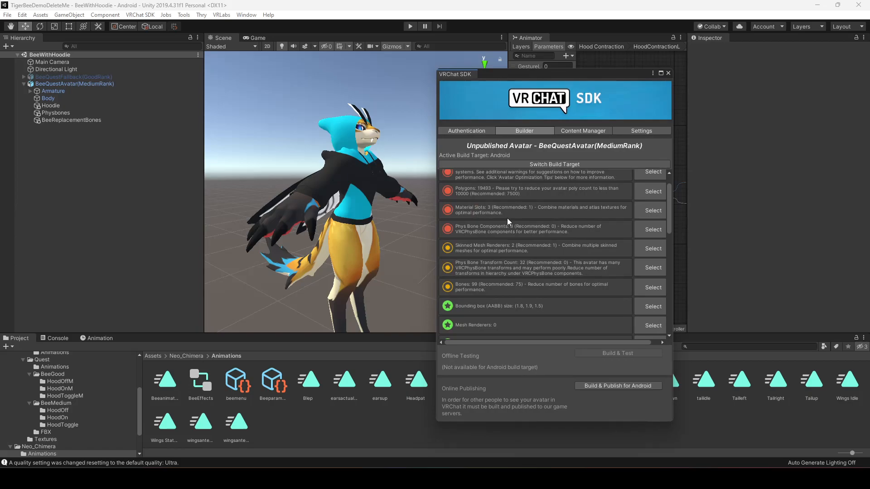
pyautogui.scroll(1, 530, 259)
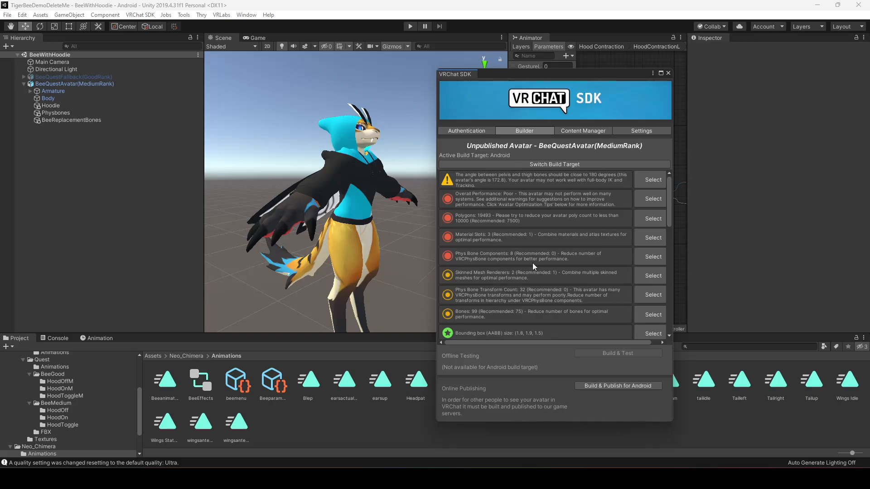